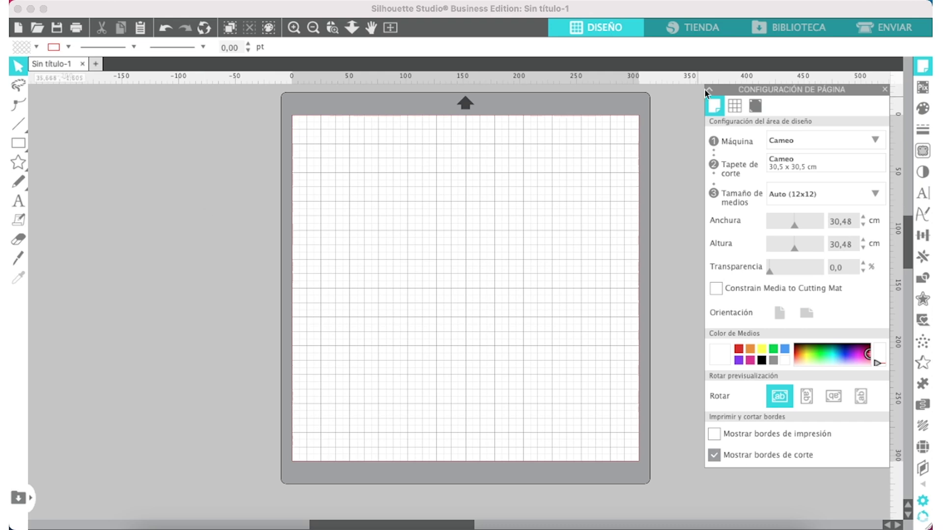
Step: Turn off the page's grid display (Mostrar retícula)
{"action": "left_click", "coordinate": [736, 105]}
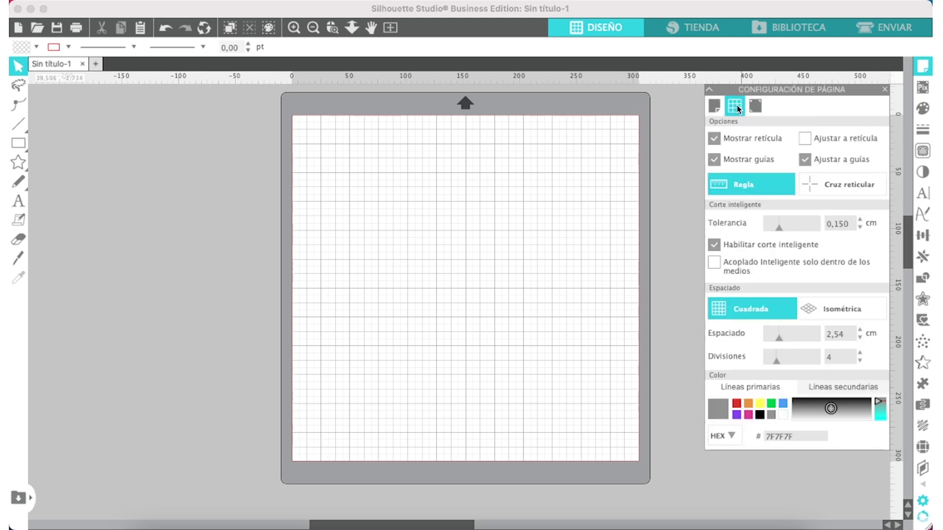
{"action": "left_click", "coordinate": [714, 139]}
{"action": "left_click", "coordinate": [714, 139]}
{"action": "left_click", "coordinate": [714, 138]}
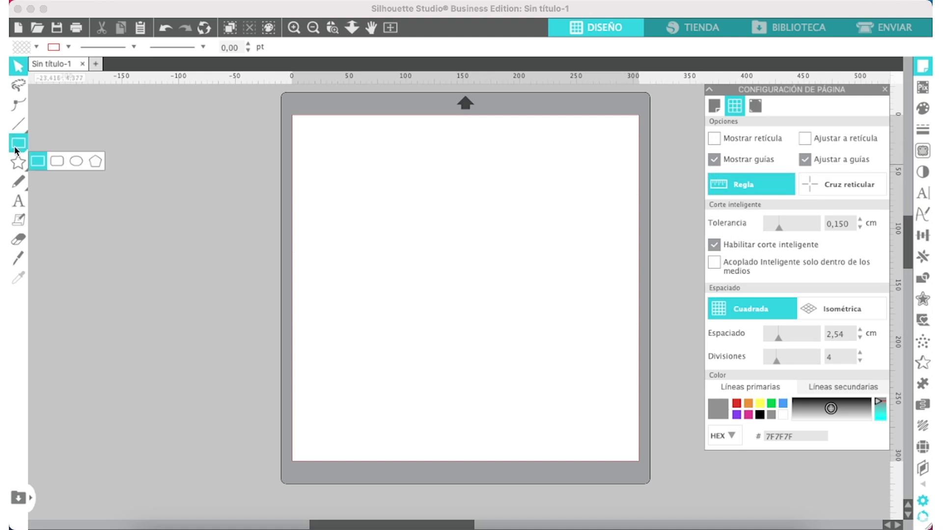
{"action": "left_click", "coordinate": [40, 151]}
{"action": "mouse_move", "coordinate": [352, 185]}
{"action": "left_mouse_down"}
{"action": "mouse_move", "coordinate": [432, 266]}
{"action": "mouse_move", "coordinate": [515, 268]}
{"action": "mouse_move", "coordinate": [511, 254]}
{"action": "mouse_move", "coordinate": [514, 273]}
{"action": "left_mouse_up"}
{"action": "left_click_drag", "start_coordinate": [499, 216], "coordinate": [499, 229]}
{"action": "left_click_drag", "start_coordinate": [583, 131], "coordinate": [309, 364]}
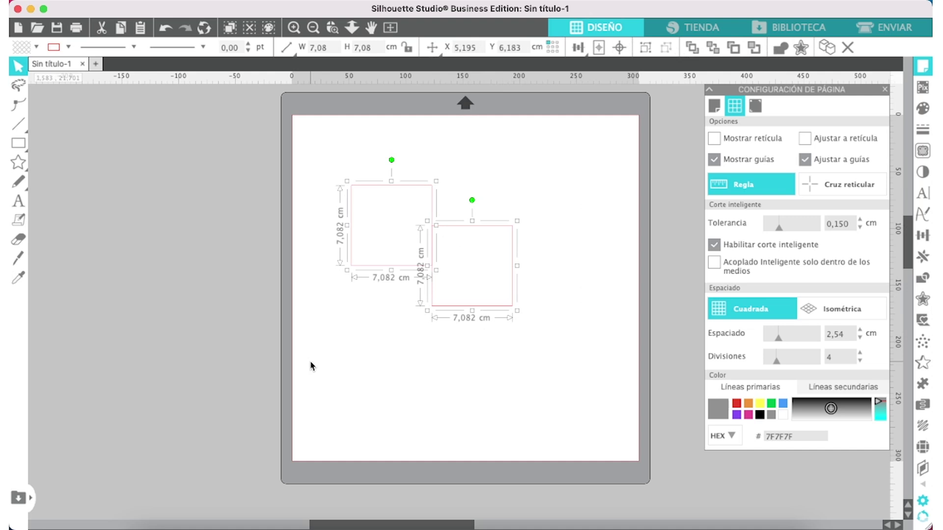
{"action": "key", "text": "Delete"}
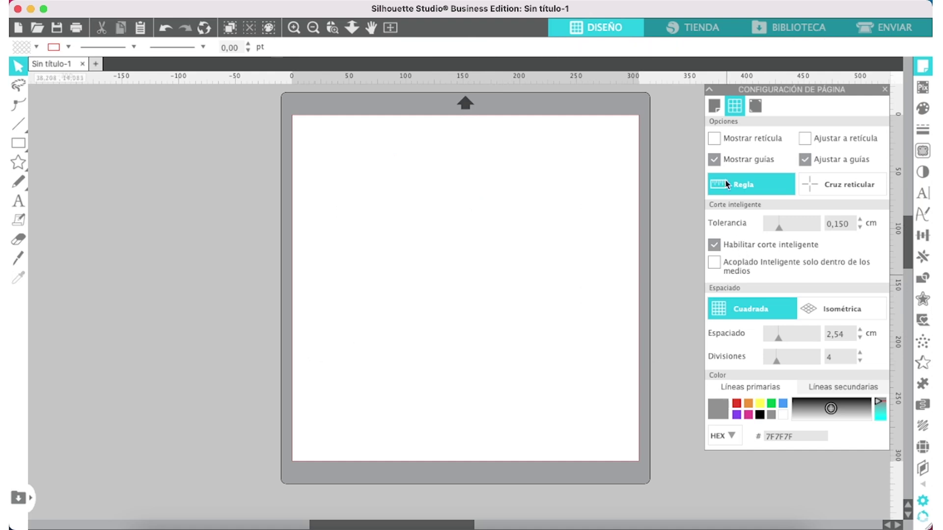
Step: Draw a rectangle about 8.58 cm wide and 13.26 cm high in the upper-left part of the page
{"action": "left_click", "coordinate": [712, 104]}
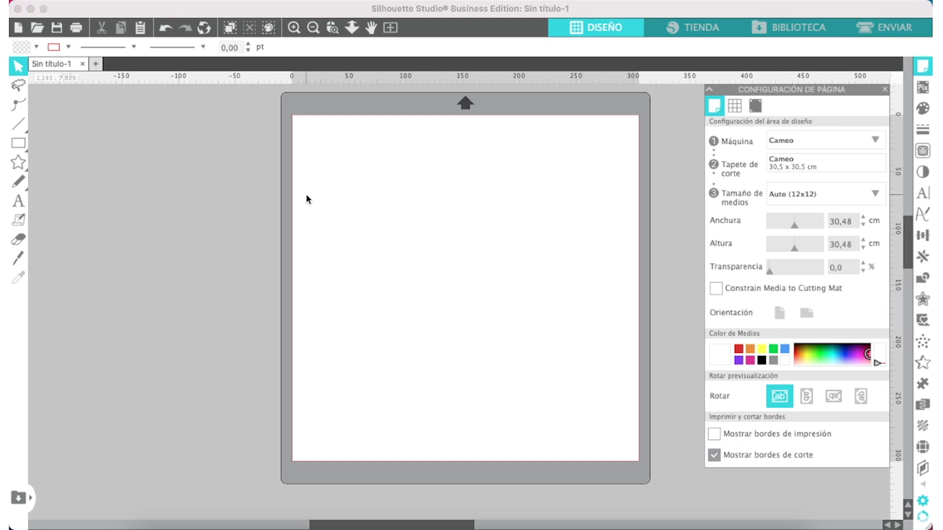
{"action": "left_click_drag", "start_coordinate": [18, 142], "coordinate": [46, 143]}
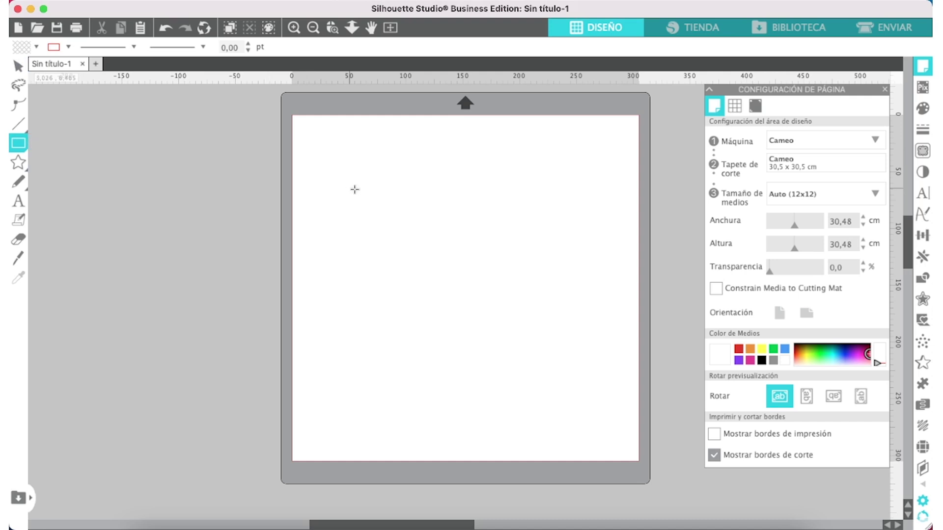
{"action": "mouse_move", "coordinate": [347, 175]}
{"action": "left_mouse_down"}
{"action": "mouse_move", "coordinate": [385, 254]}
{"action": "mouse_move", "coordinate": [445, 331]}
{"action": "left_mouse_up"}
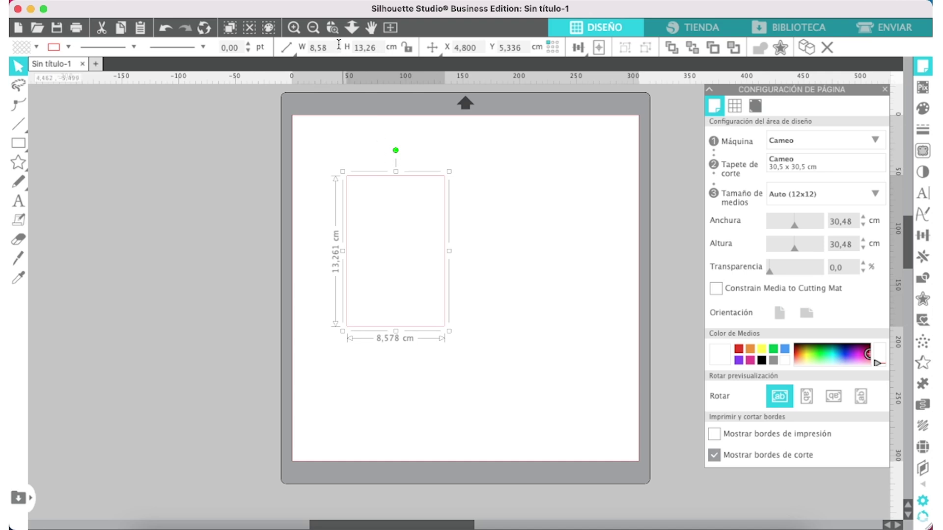
Step: Set the rectangle's width to 7 cm and height to 10 cm, and move it closer to the page's upper-left corner
{"action": "double_click", "coordinate": [303, 49]}
{"action": "type", "text": "7,00"}
{"action": "key", "text": "Return"}
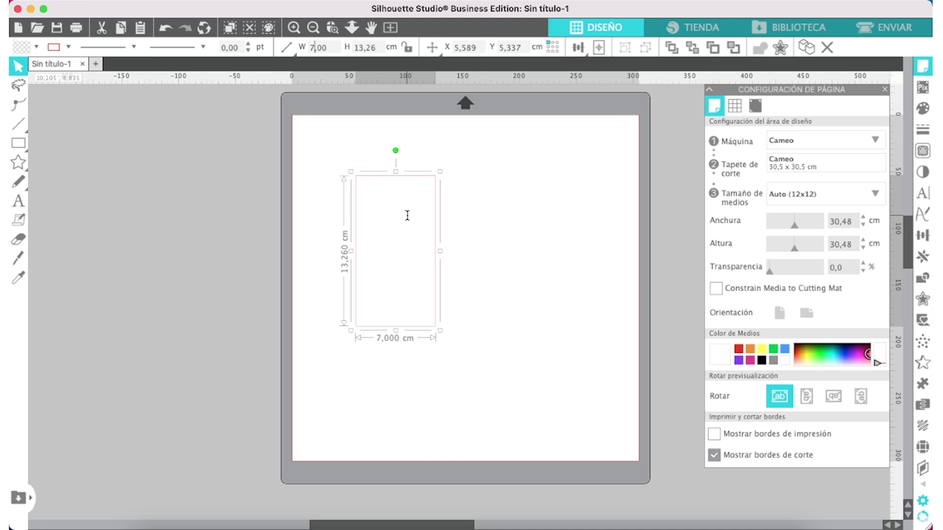
{"action": "left_click_drag", "start_coordinate": [377, 47], "coordinate": [347, 46]}
{"action": "type", "text": "10"}
{"action": "key", "text": "Return"}
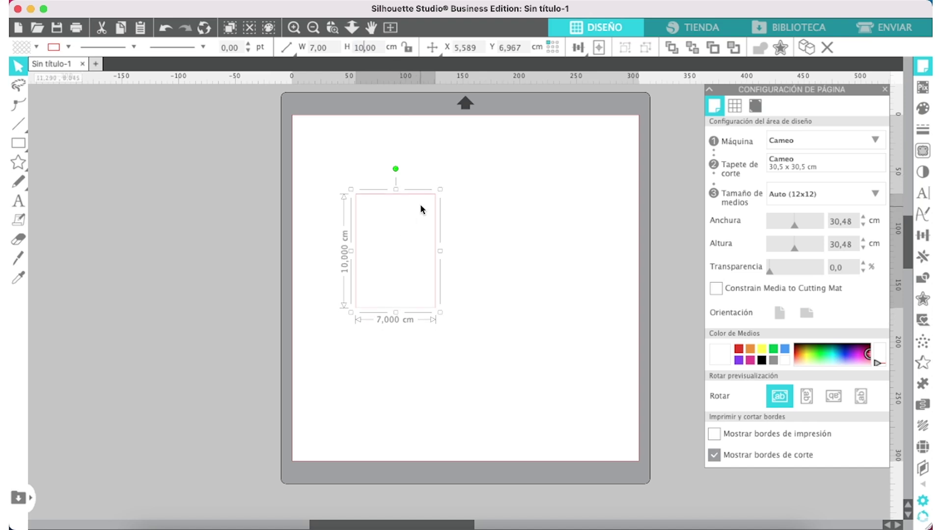
{"action": "left_click_drag", "start_coordinate": [418, 199], "coordinate": [387, 161]}
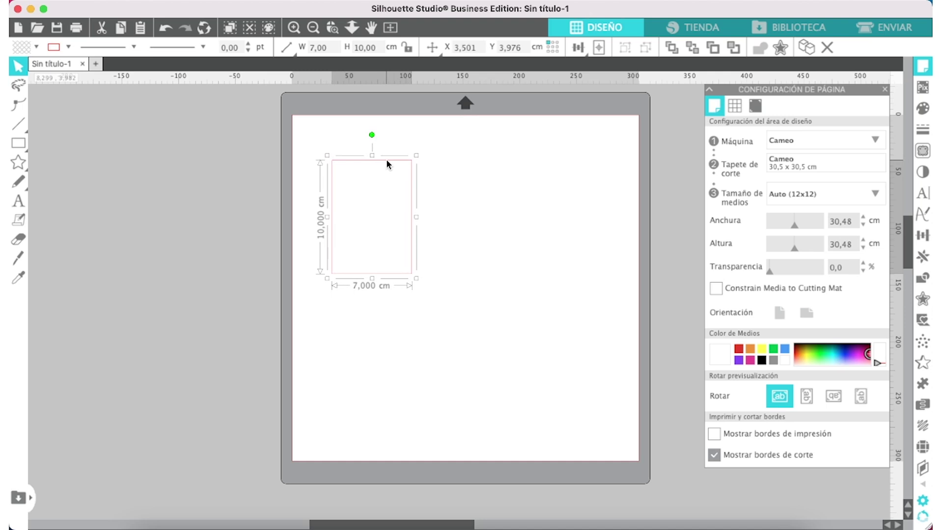
{"action": "left_click", "coordinate": [331, 318]}
Step: Draw a circle about 7.03 cm in diameter beside the rectangle, using the Ellipse tool
{"action": "left_click", "coordinate": [19, 144]}
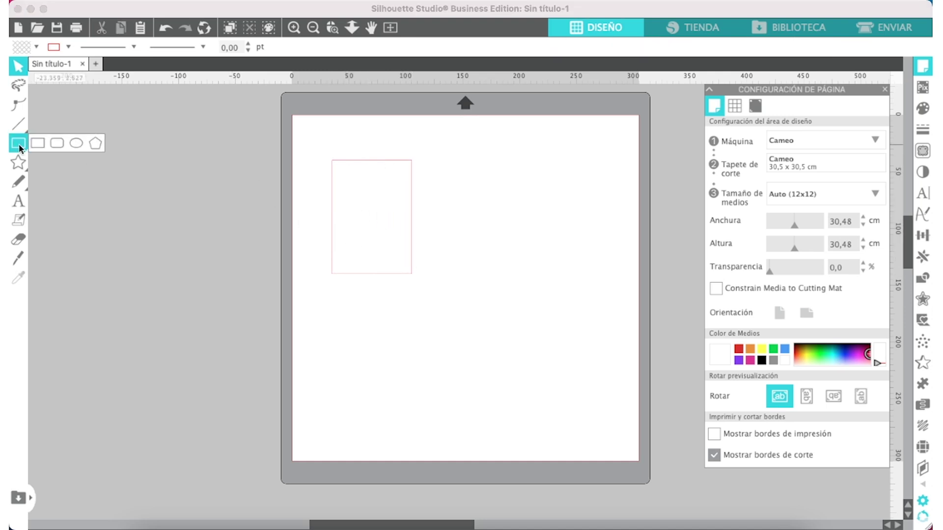
{"action": "left_click", "coordinate": [76, 143]}
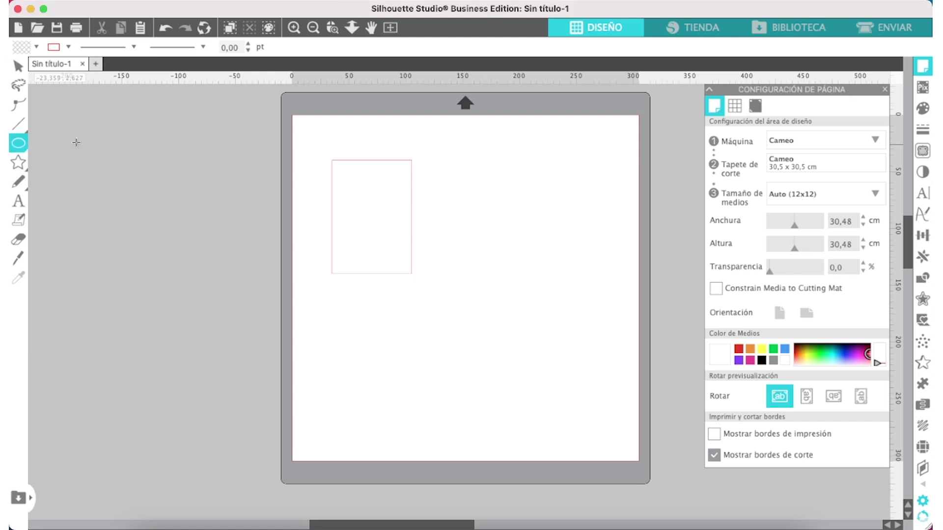
{"action": "left_click_drag", "start_coordinate": [446, 182], "coordinate": [514, 279]}
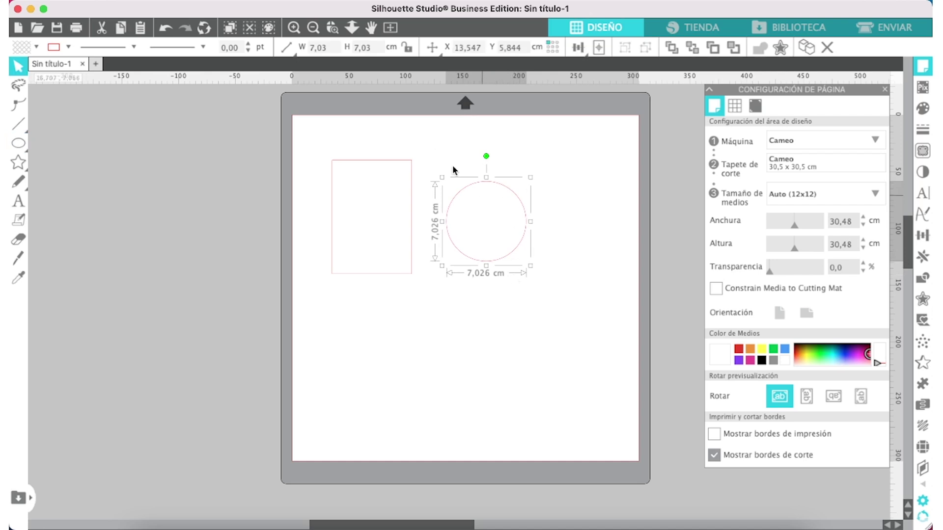
Step: Lock the circle's aspect ratio and set its height to 5 cm
{"action": "left_click", "coordinate": [408, 47]}
{"action": "left_click_drag", "start_coordinate": [378, 49], "coordinate": [342, 50]}
{"action": "type", "text": "5"}
{"action": "key", "text": "Return"}
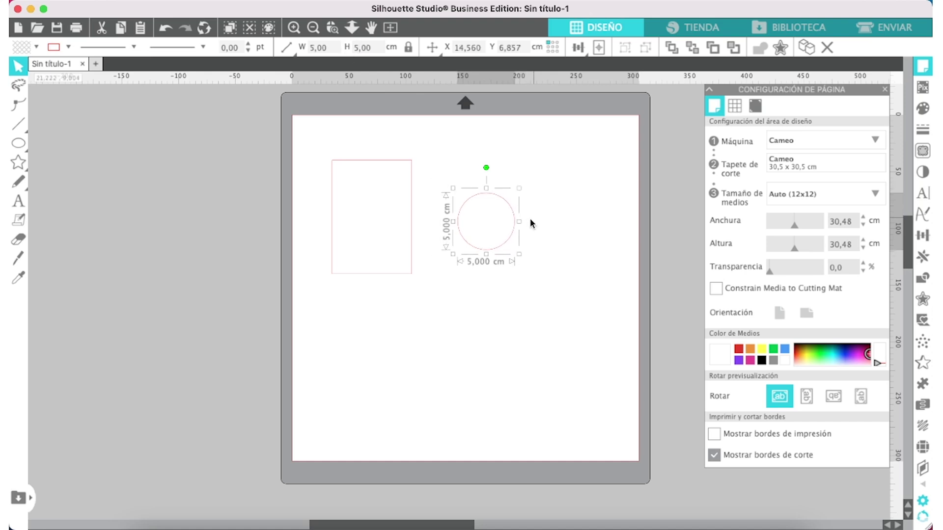
{"action": "left_click", "coordinate": [570, 123]}
Step: Align the rectangle and the circle to each other horizontally at their centres and vertically at their bottom edges
{"action": "left_click_drag", "start_coordinate": [569, 121], "coordinate": [301, 327]}
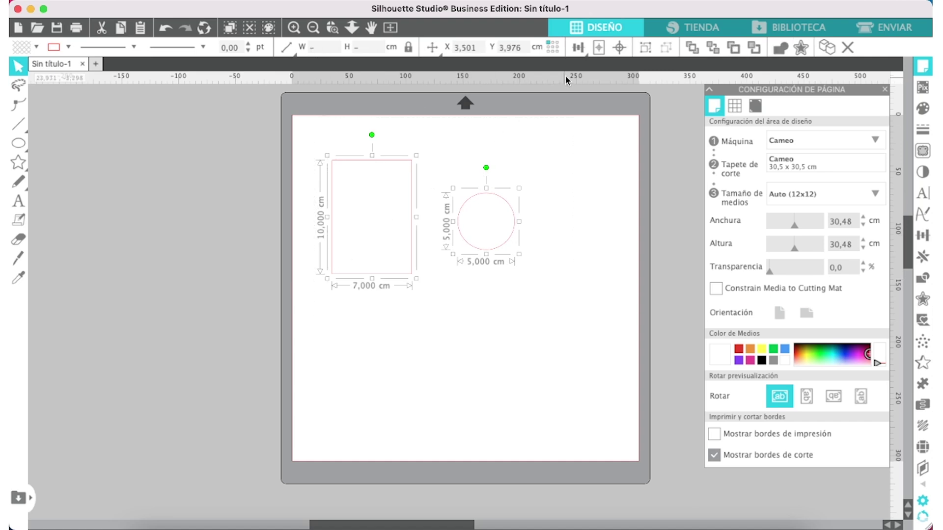
{"action": "left_click", "coordinate": [578, 48]}
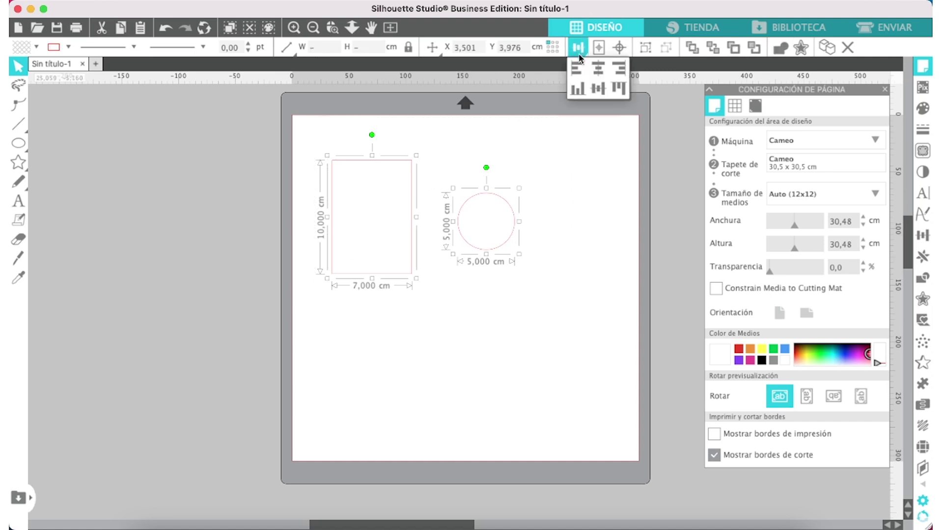
{"action": "left_click", "coordinate": [599, 68]}
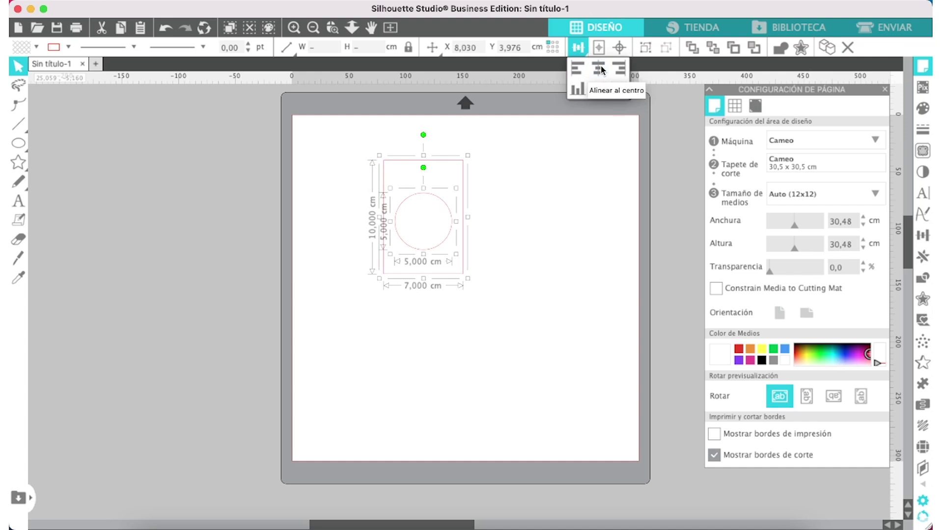
{"action": "left_click", "coordinate": [578, 94]}
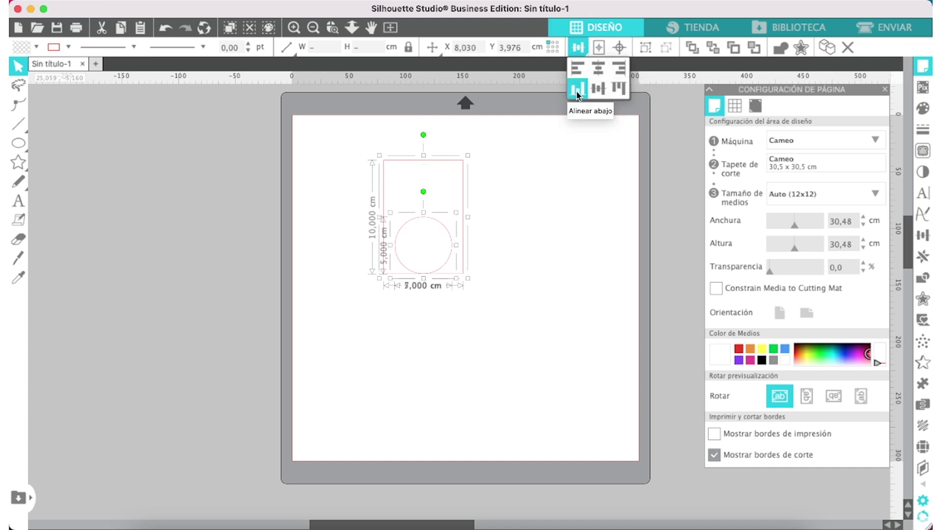
{"action": "left_click", "coordinate": [509, 223]}
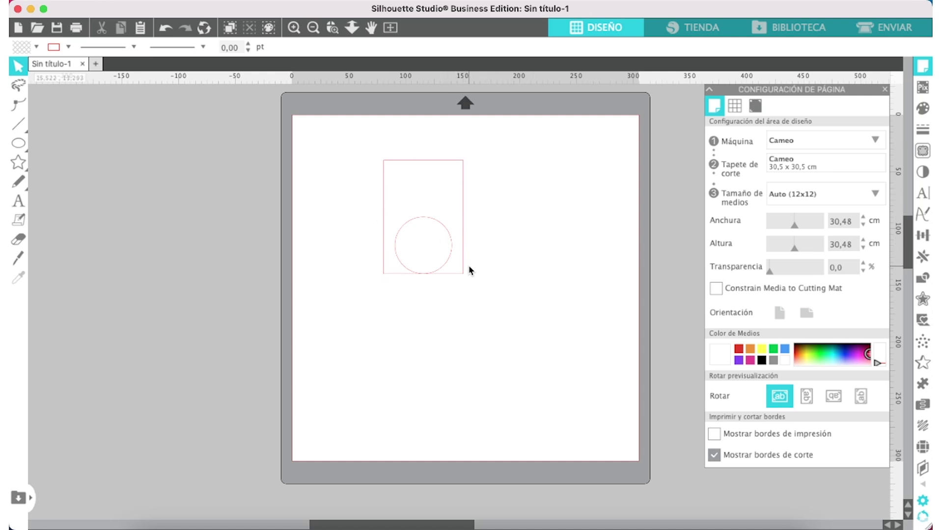
{"action": "left_click", "coordinate": [383, 246]}
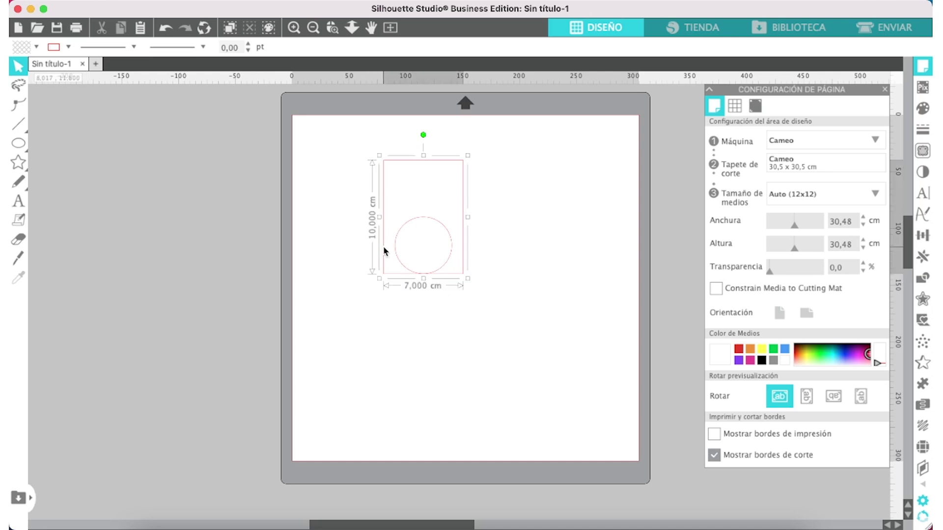
{"action": "left_click", "coordinate": [401, 236]}
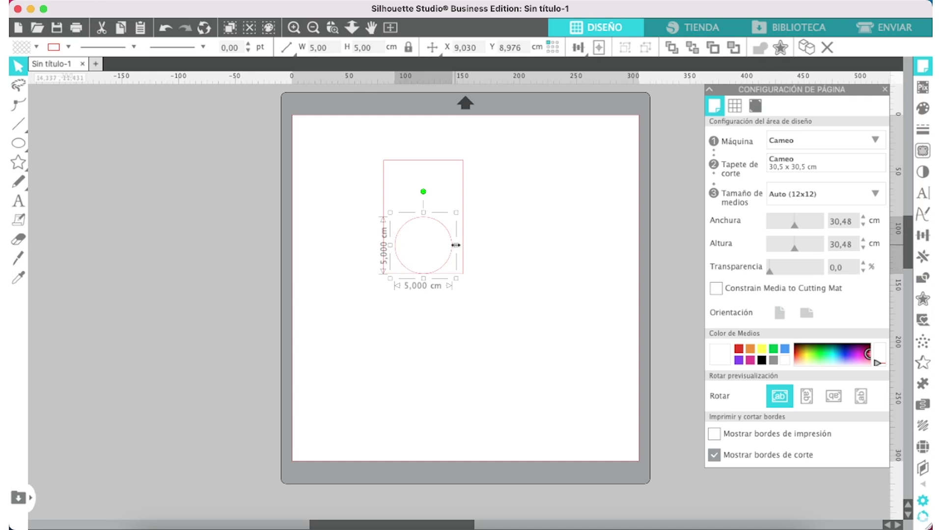
{"action": "left_click", "coordinate": [473, 283]}
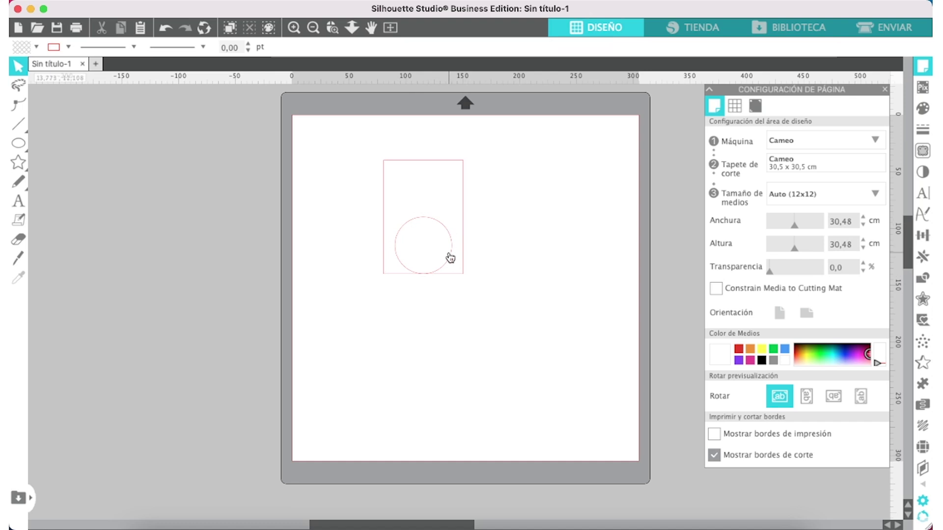
Step: Move the 5 cm circle up by a distance of 1 cm from the rectangle's bottom edge
{"action": "left_click", "coordinate": [923, 237]}
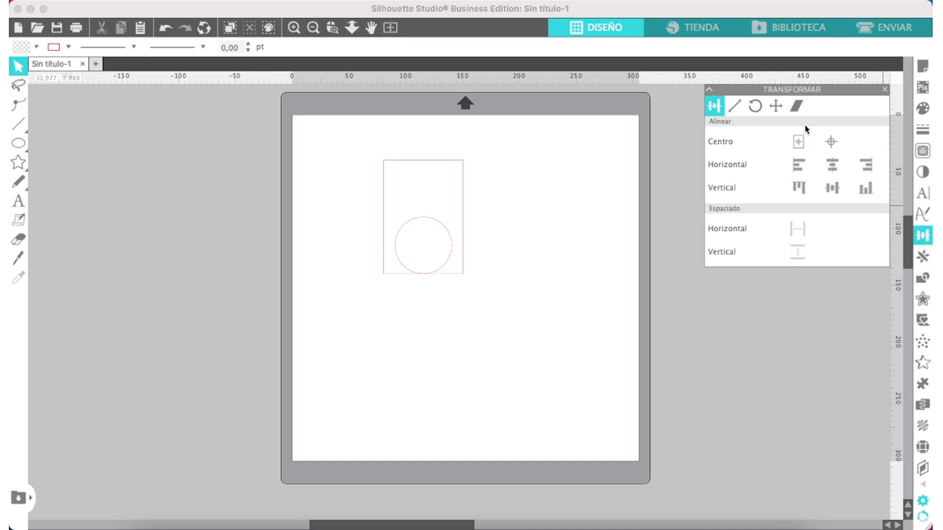
{"action": "left_click_drag", "start_coordinate": [807, 89], "coordinate": [778, 258]}
{"action": "left_click", "coordinate": [747, 261]}
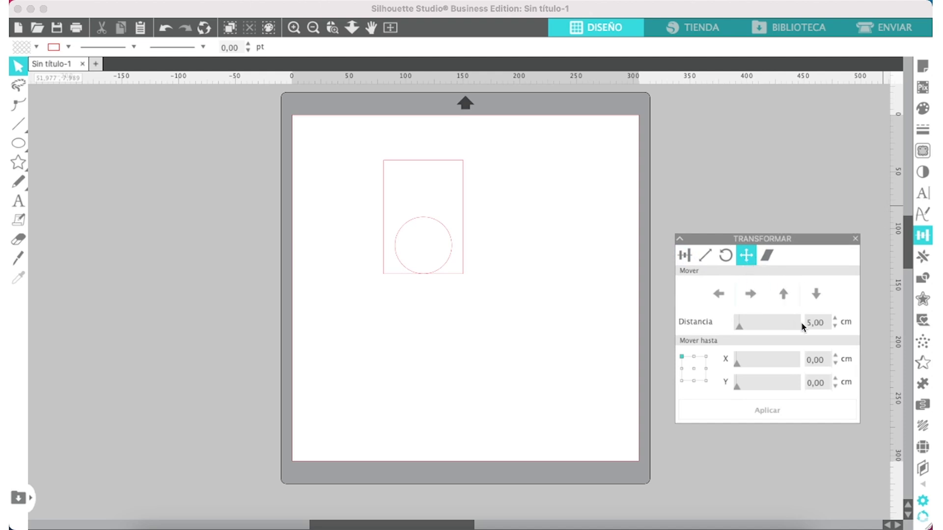
{"action": "left_click", "coordinate": [448, 261]}
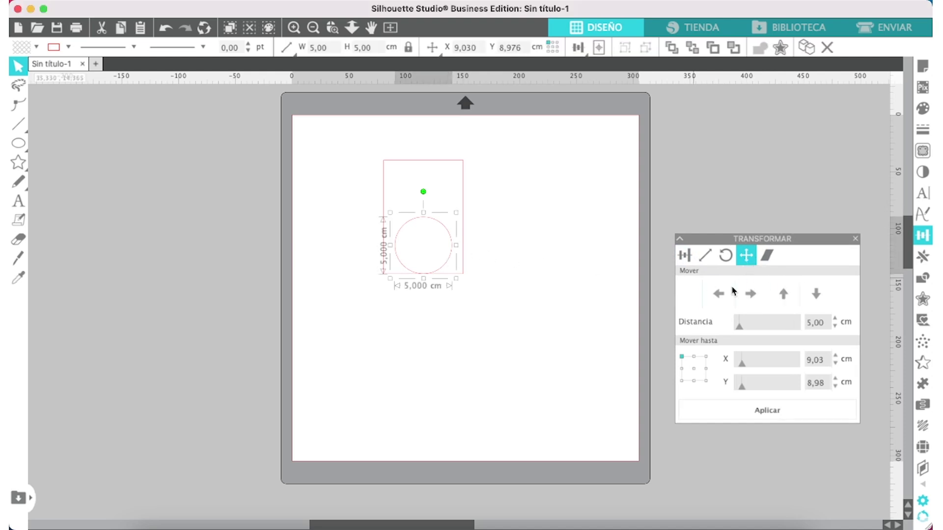
{"action": "type", "text": "1"}
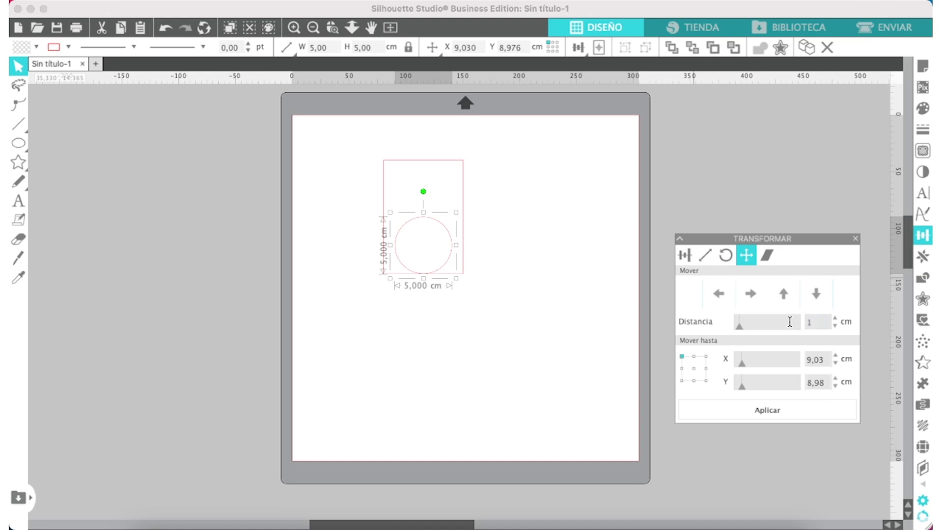
{"action": "left_click", "coordinate": [783, 296]}
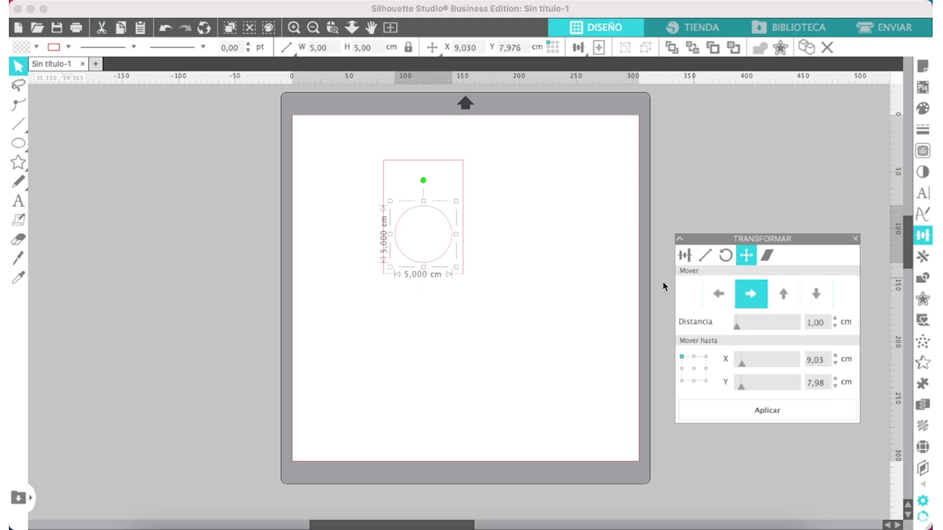
{"action": "left_click", "coordinate": [548, 278]}
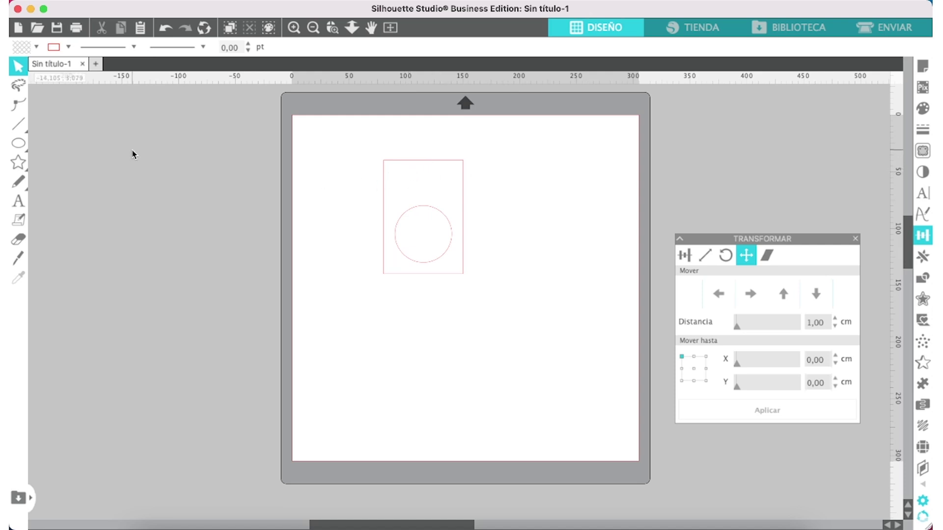
Step: Draw a circle about 0.85 cm wide near the rectangle's upper-left corner and set its width to 0.5 cm
{"action": "left_click_drag", "start_coordinate": [23, 144], "coordinate": [66, 144]}
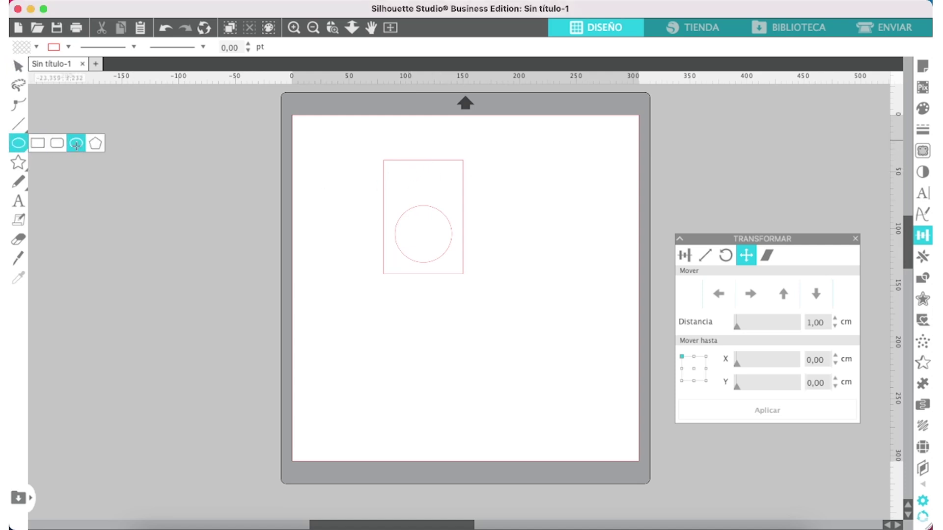
{"action": "left_click_drag", "start_coordinate": [395, 166], "coordinate": [410, 179]}
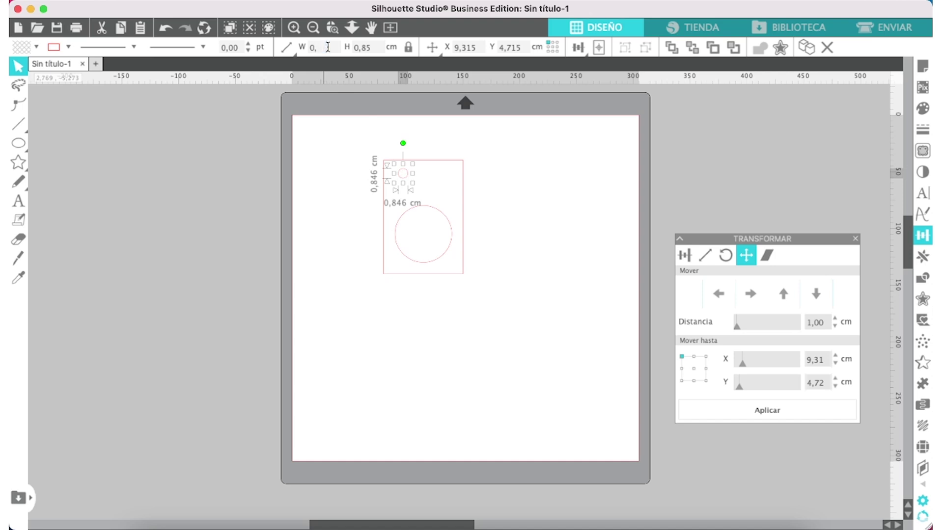
{"action": "type", "text": "03"}
{"action": "key", "text": "Return"}
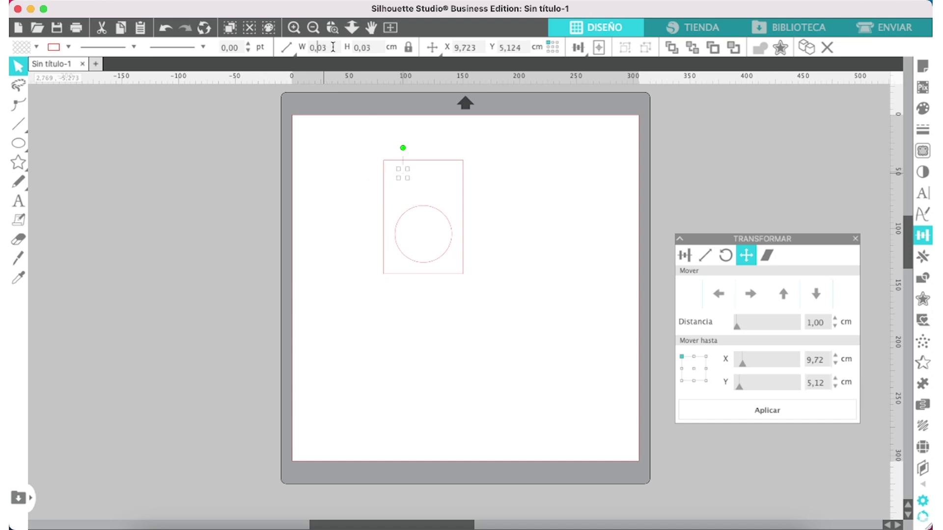
{"action": "double_click", "coordinate": [332, 47]}
{"action": "type", "text": "5"}
{"action": "key", "text": "Return"}
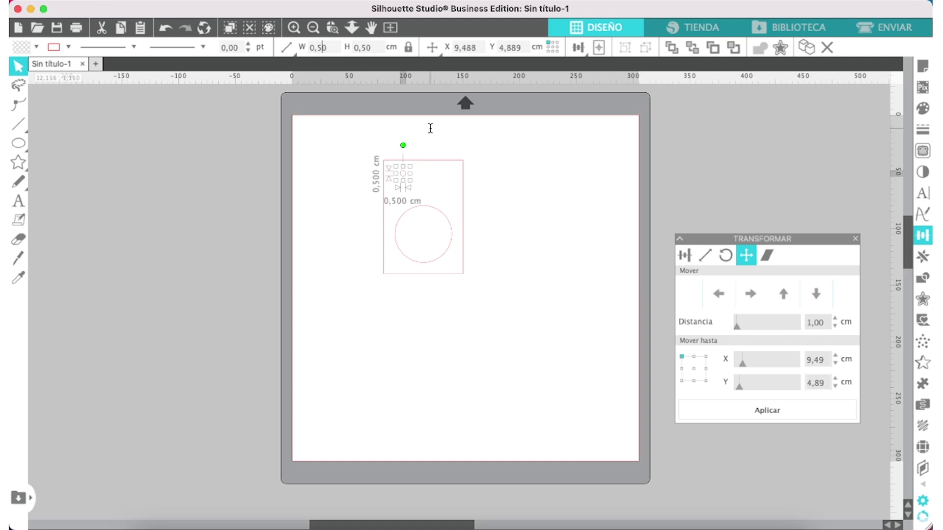
{"action": "left_click", "coordinate": [326, 149]}
Step: Move the 0.5 cm circle to about X 10.11, Y 4.61 cm and place a duplicate to its right at about X 11.96 cm
{"action": "left_click_drag", "start_coordinate": [405, 175], "coordinate": [411, 171]}
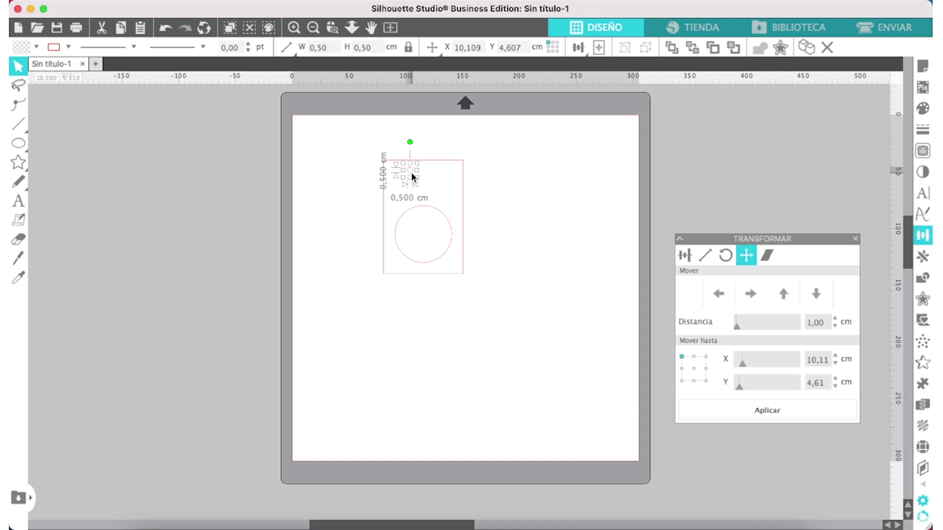
{"action": "key", "text": "super+d"}
{"action": "left_click", "coordinate": [494, 149]}
{"action": "left_click", "coordinate": [417, 172]}
{"action": "key", "text": "Right"}
{"action": "key", "text": "Right"}
{"action": "key", "text": "Right"}
{"action": "key", "text": "Right"}
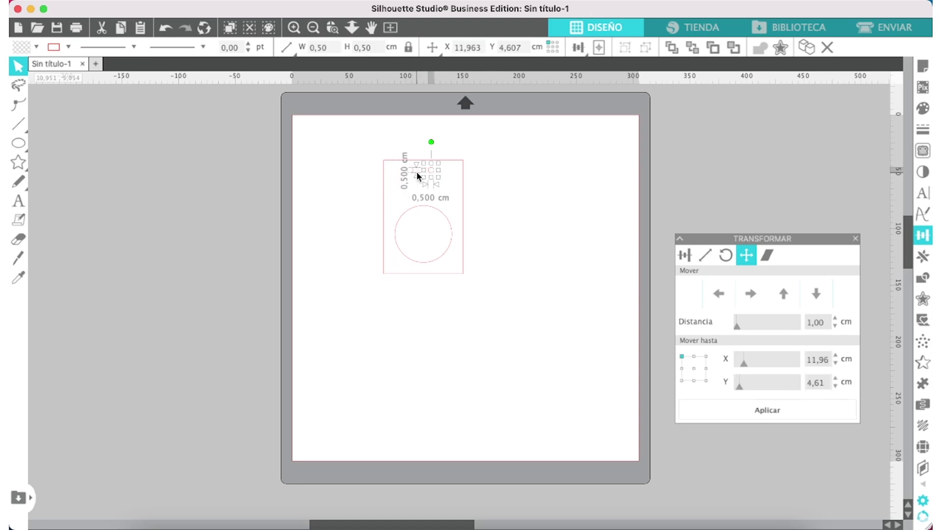
{"action": "left_click", "coordinate": [479, 144]}
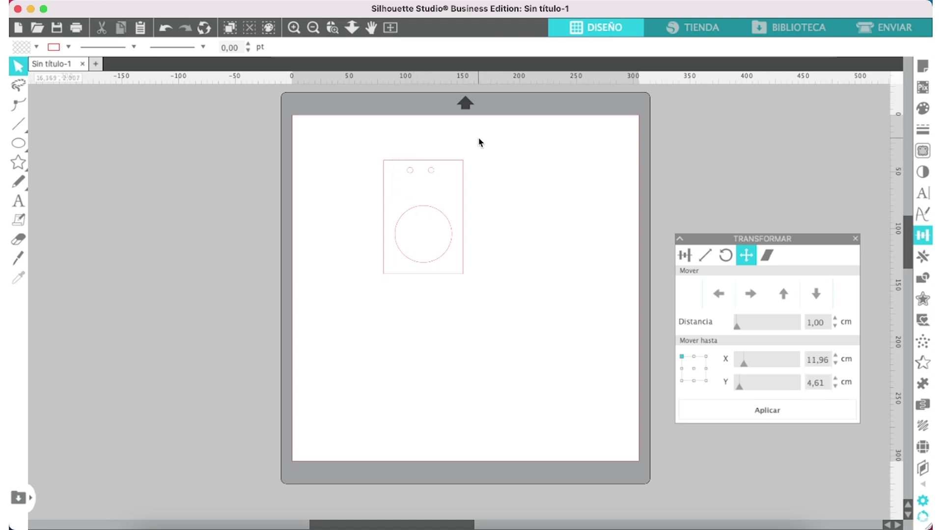
Step: Move the right 0.5 cm circle slightly to the right, to about X 12.19 cm, Y 4.61 cm
{"action": "left_click", "coordinate": [432, 174]}
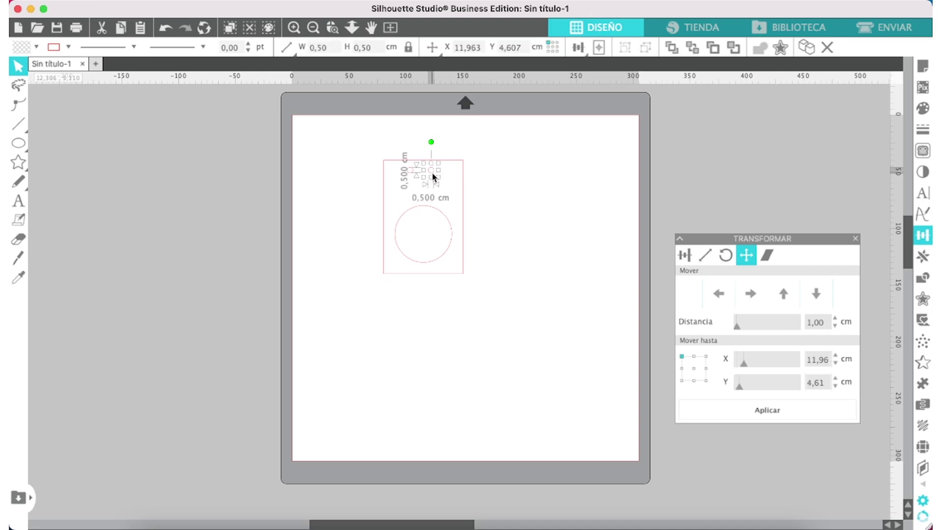
{"action": "left_click_drag", "start_coordinate": [433, 177], "coordinate": [435, 175]}
{"action": "left_click", "coordinate": [466, 148]}
{"action": "left_click", "coordinate": [461, 146]}
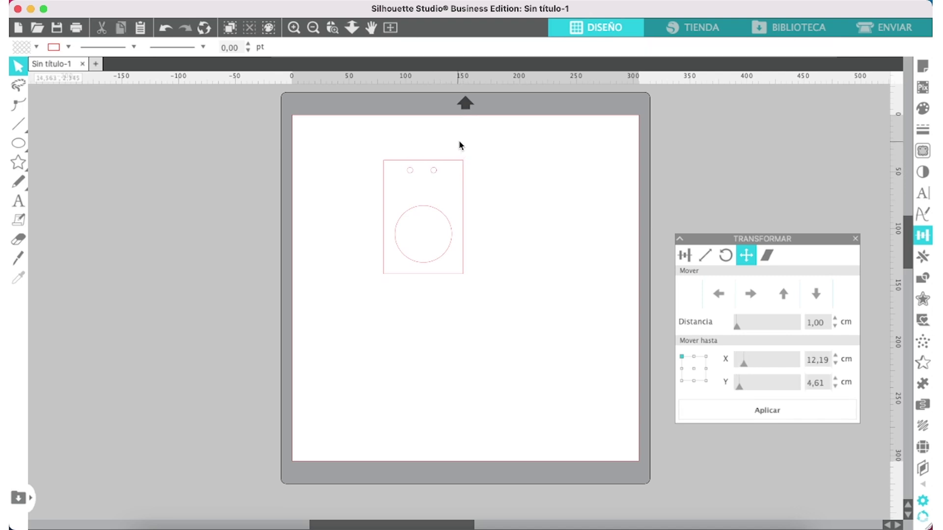
Step: Group the two 0.5 cm circles
{"action": "left_click_drag", "start_coordinate": [465, 139], "coordinate": [400, 185]}
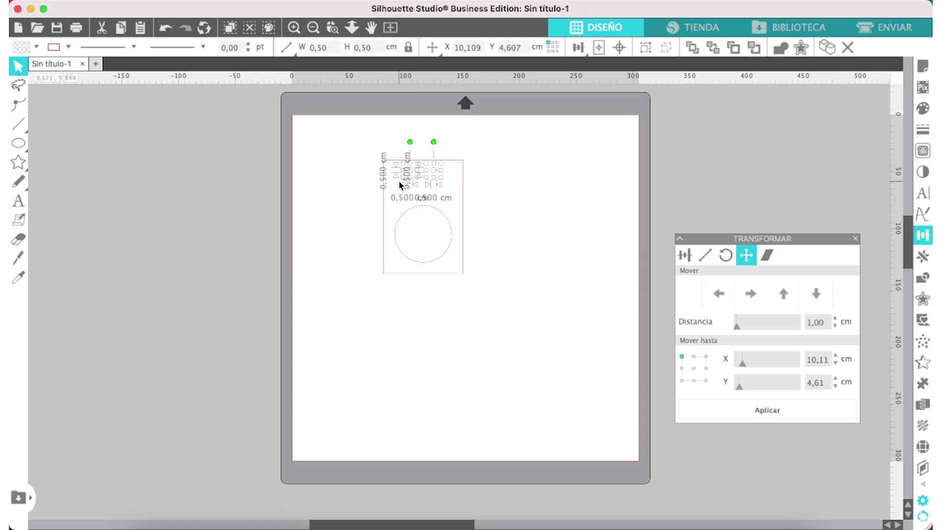
{"action": "right_click", "coordinate": [434, 169]}
{"action": "left_click", "coordinate": [457, 387]}
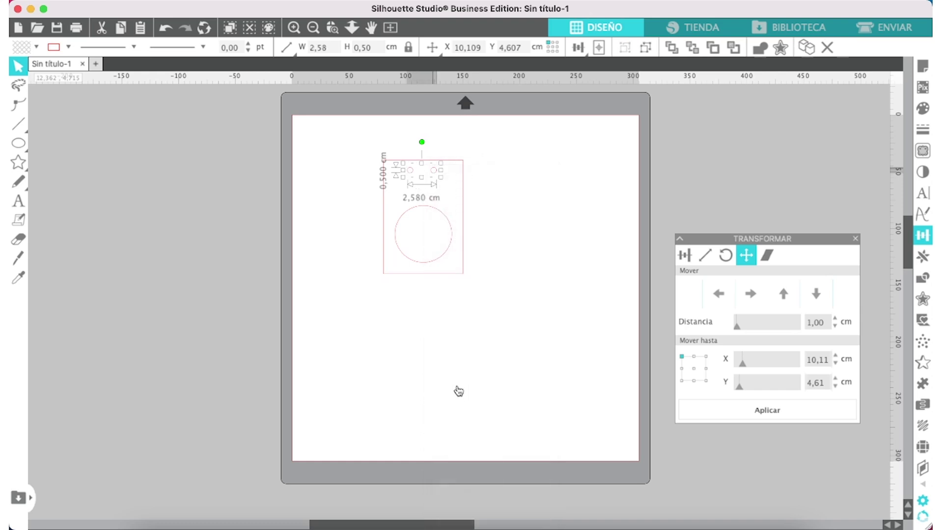
Step: Align the grouped small circles, the rectangle and the 5 cm circle horizontally at their centres
{"action": "left_click_drag", "start_coordinate": [497, 122], "coordinate": [351, 304]}
{"action": "left_click", "coordinate": [579, 47]}
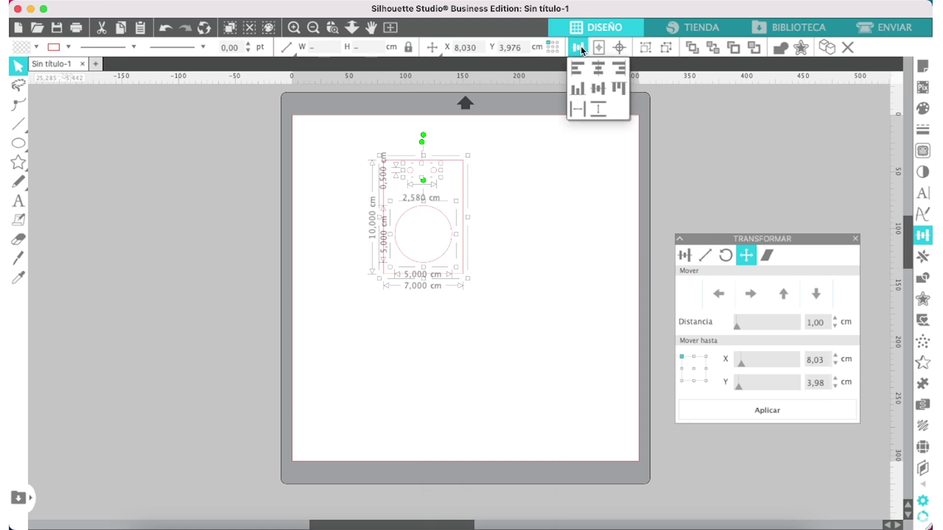
{"action": "left_click", "coordinate": [598, 69]}
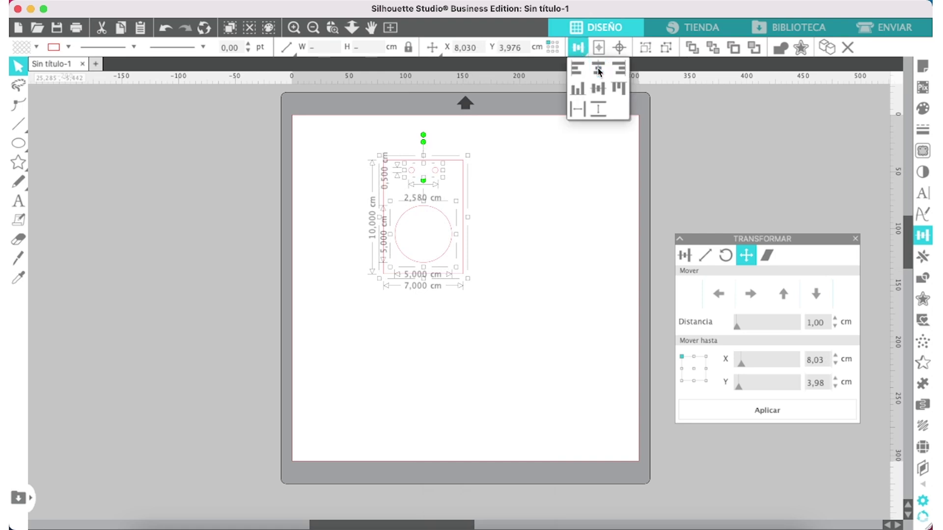
{"action": "left_click", "coordinate": [524, 150]}
{"action": "left_click", "coordinate": [425, 242]}
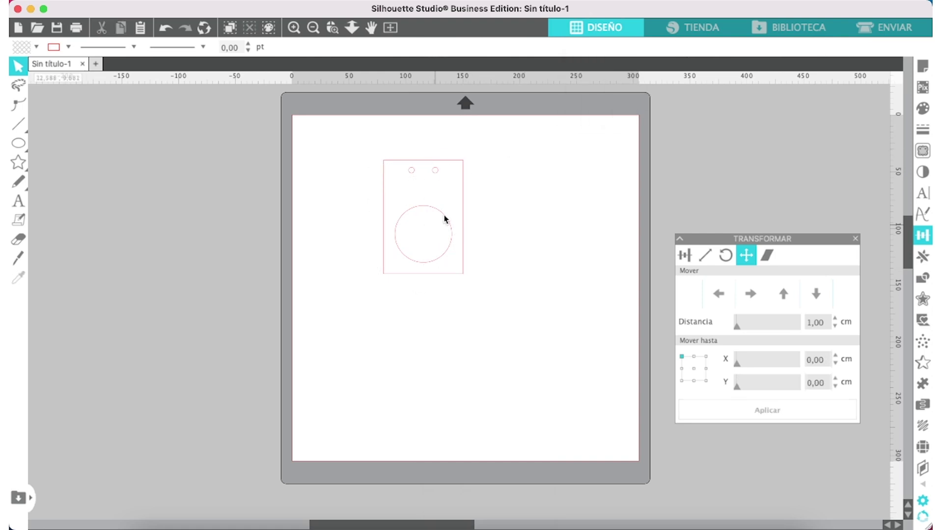
Step: Align the group of small circles with the rectangle at their top edges
{"action": "left_click", "coordinate": [437, 173]}
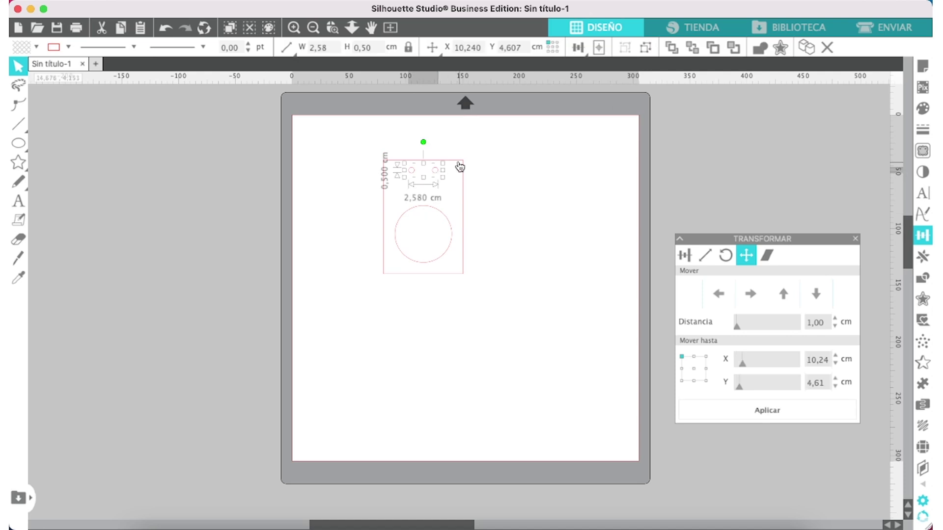
{"action": "key", "text": "super+a"}
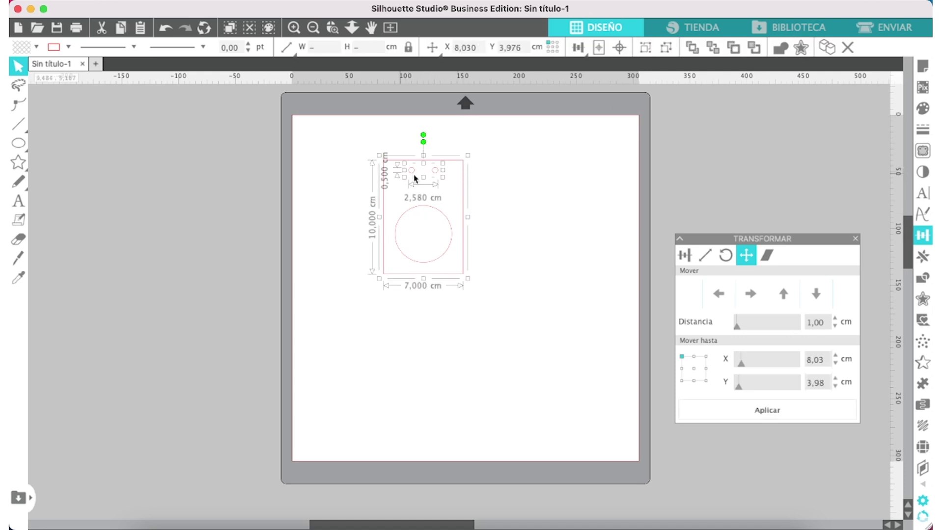
{"action": "left_click", "coordinate": [579, 49]}
{"action": "left_click", "coordinate": [619, 88]}
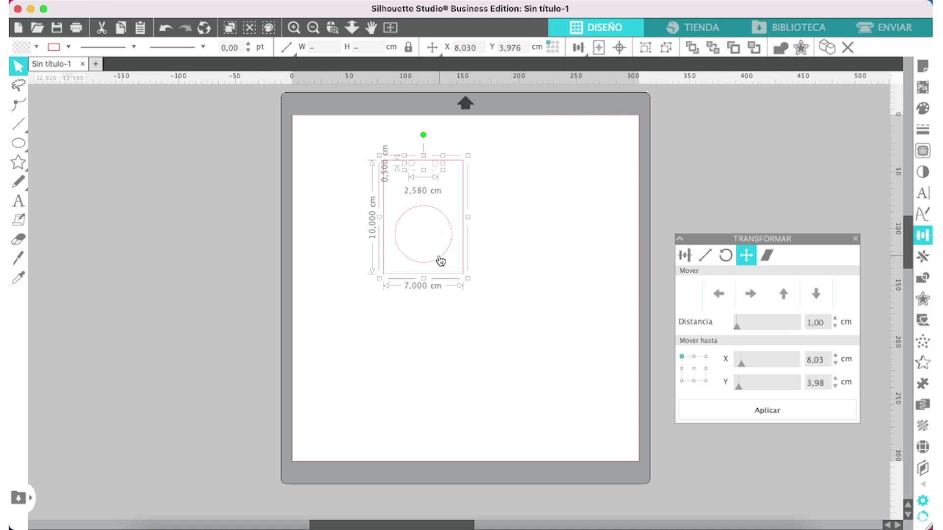
Step: Move the group of small circles down by 1 cm from the rectangle's top edge
{"action": "left_click", "coordinate": [500, 194]}
{"action": "left_click", "coordinate": [440, 170]}
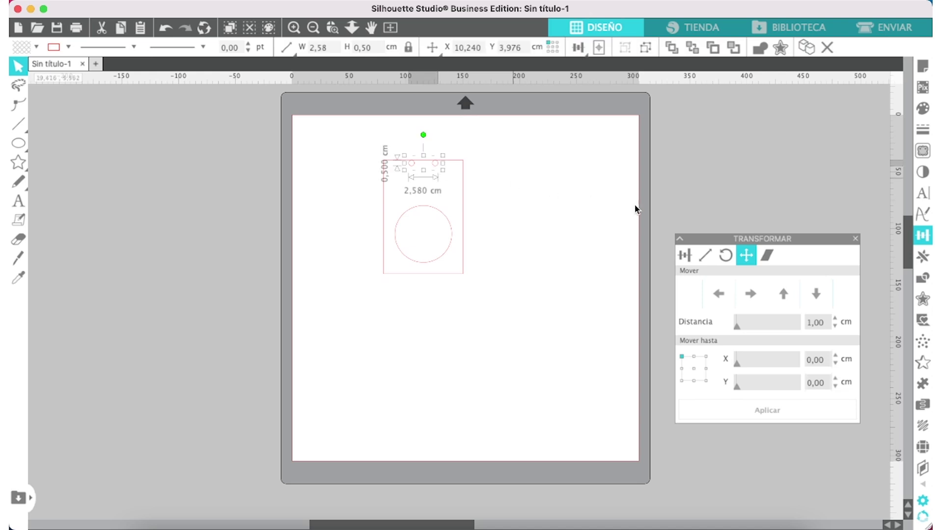
{"action": "left_click", "coordinate": [816, 293]}
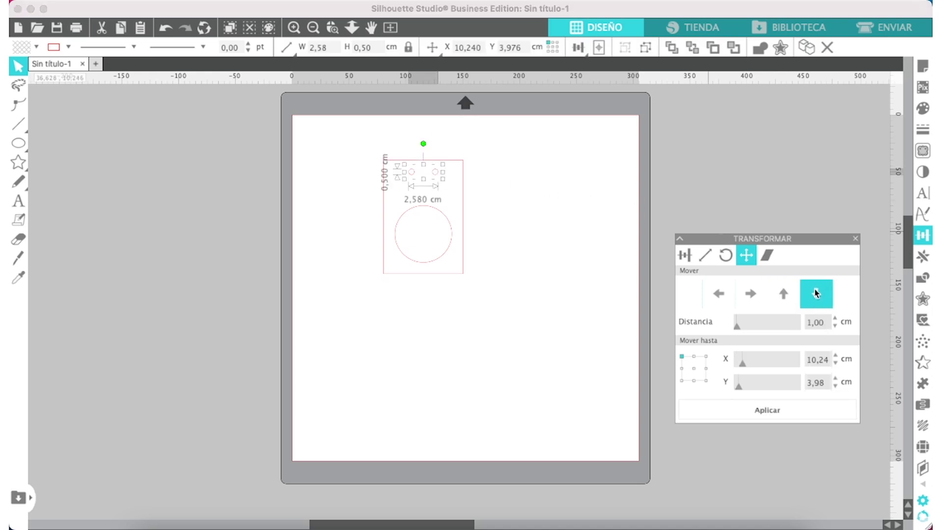
{"action": "left_click", "coordinate": [581, 206]}
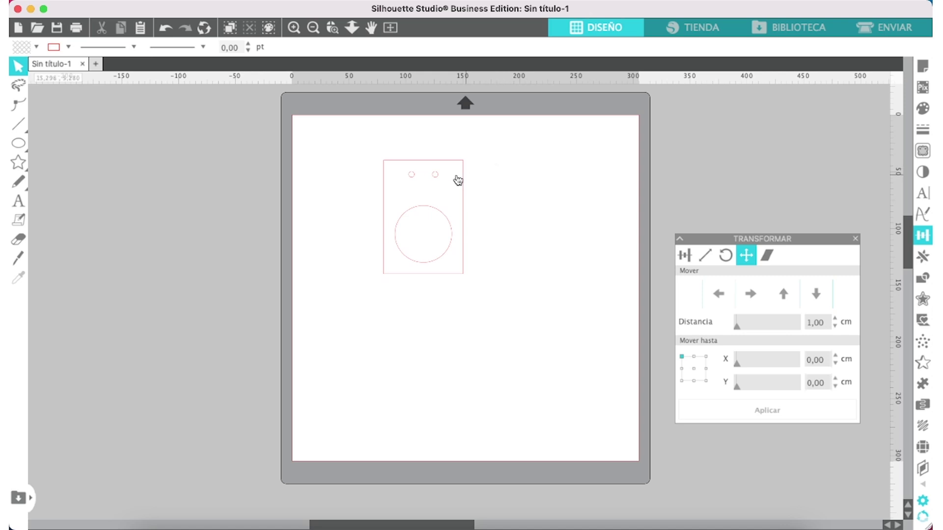
Step: Nudge the group of small circles up to about Y 4.75 cm
{"action": "left_click", "coordinate": [438, 183]}
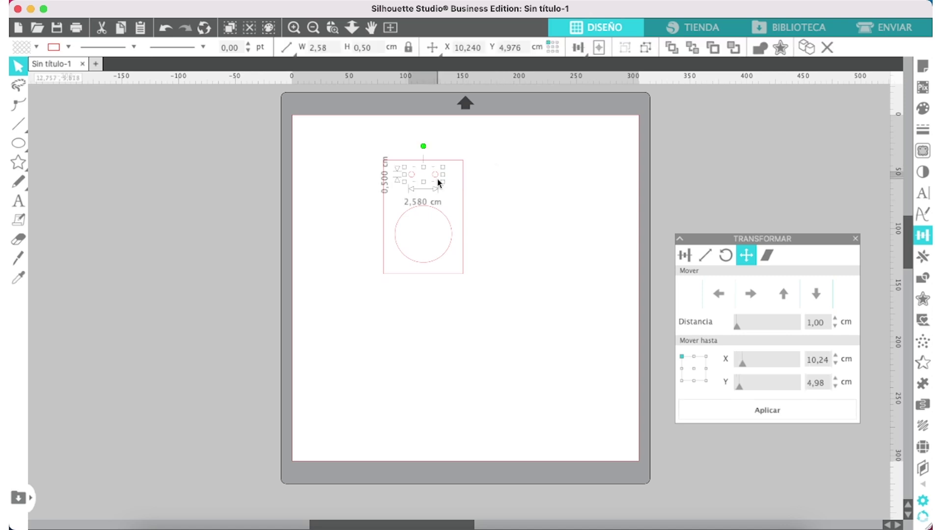
{"action": "key", "text": "Up"}
{"action": "key", "text": "Up"}
{"action": "key", "text": "Up"}
{"action": "key", "text": "Up"}
{"action": "key", "text": "Up"}
{"action": "key", "text": "Up"}
{"action": "key", "text": "Up"}
{"action": "key", "text": "Up"}
{"action": "key", "text": "Up"}
{"action": "key", "text": "Up"}
{"action": "key", "text": "Up"}
{"action": "key", "text": "Up"}
{"action": "key", "text": "Up"}
{"action": "key", "text": "Up"}
{"action": "key", "text": "Up"}
{"action": "key", "text": "Up"}
{"action": "key", "text": "Up"}
{"action": "left_click", "coordinate": [486, 158]}
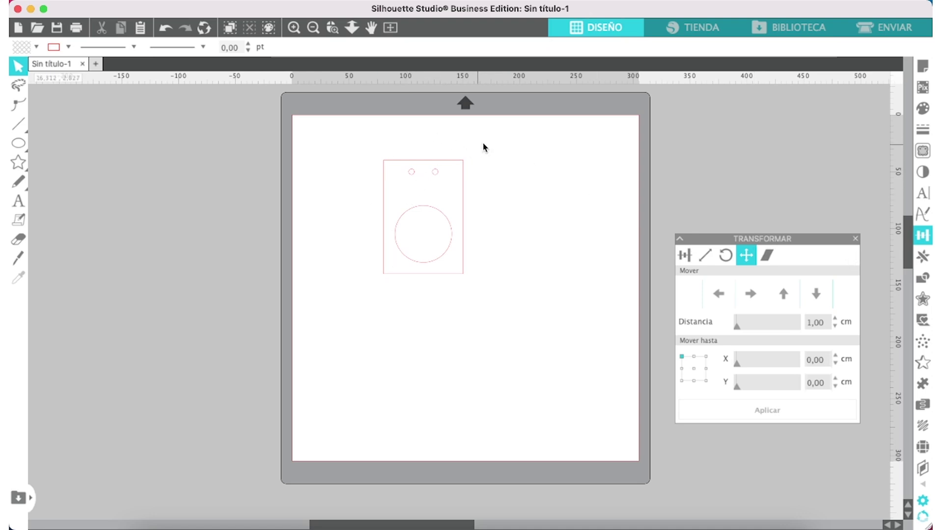
Step: Combine the rectangle, the 5 cm circle and the small circles into one compound path
{"action": "left_click", "coordinate": [439, 175]}
{"action": "left_click_drag", "start_coordinate": [490, 154], "coordinate": [368, 290]}
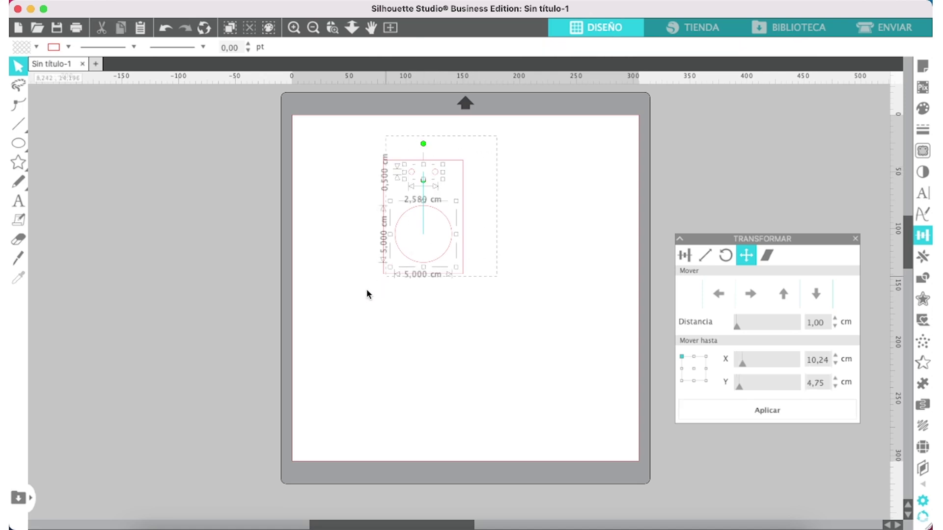
{"action": "right_click", "coordinate": [449, 217]}
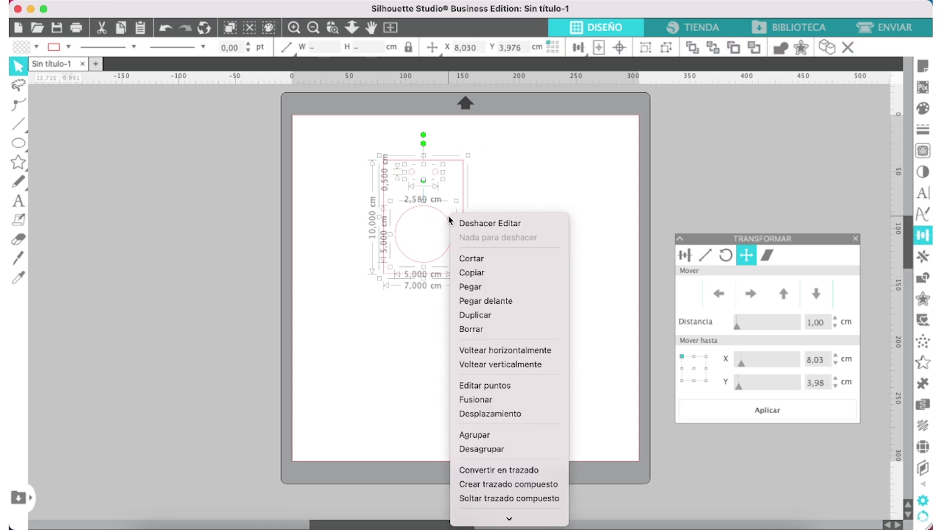
{"action": "left_click", "coordinate": [500, 484]}
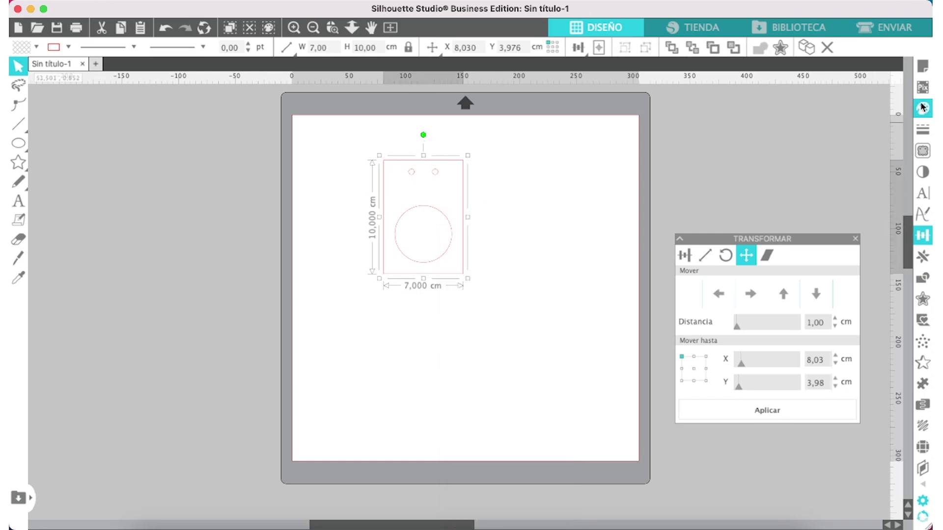
Step: Test the compound path's openings with an orange EC9757 fill and restore the transparent fill
{"action": "left_click", "coordinate": [921, 105]}
{"action": "left_click", "coordinate": [871, 143]}
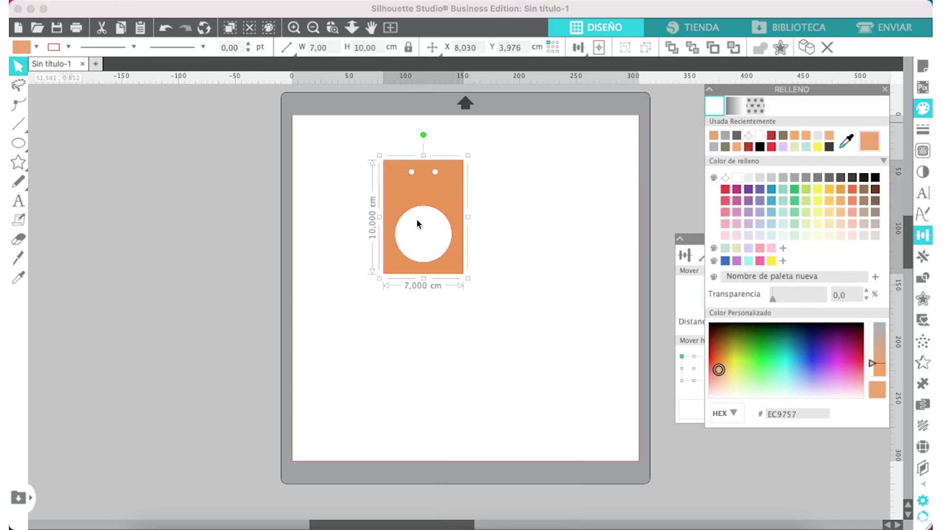
{"action": "left_click", "coordinate": [725, 177]}
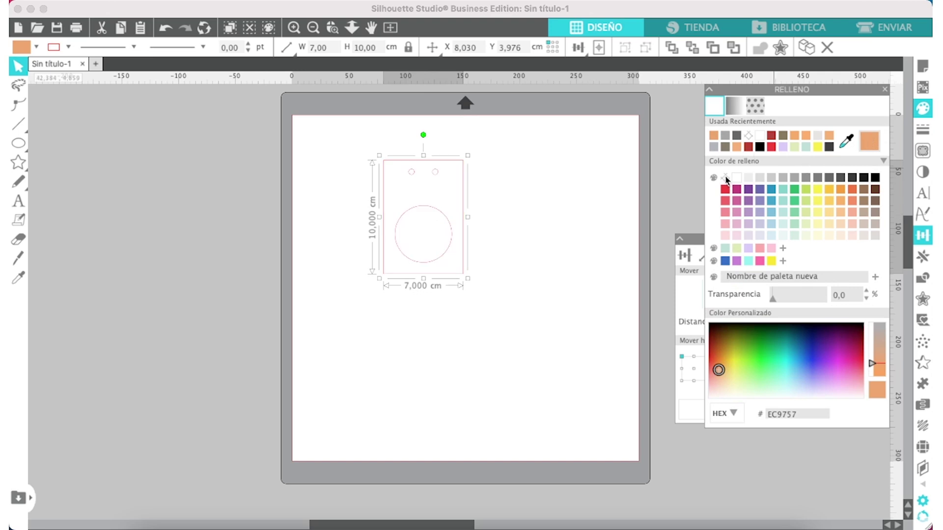
{"action": "left_click", "coordinate": [496, 210]}
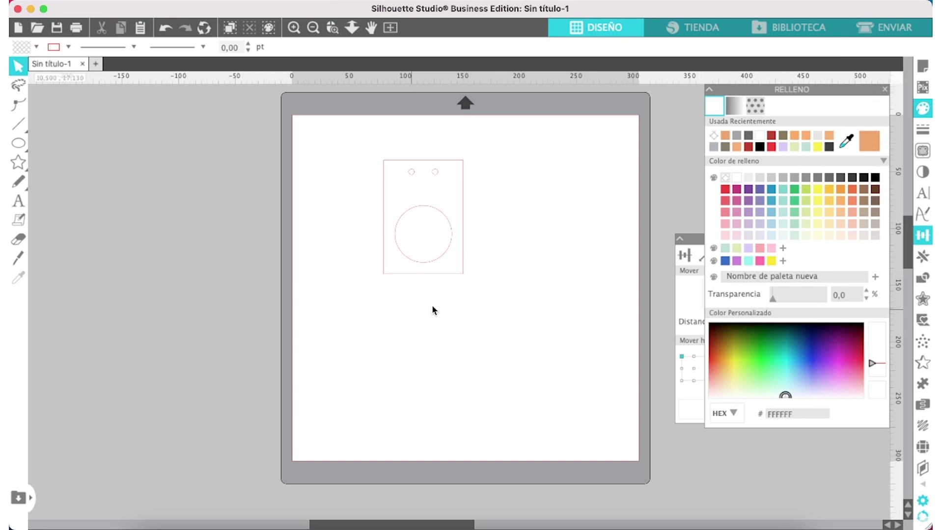
{"action": "left_click", "coordinate": [882, 89]}
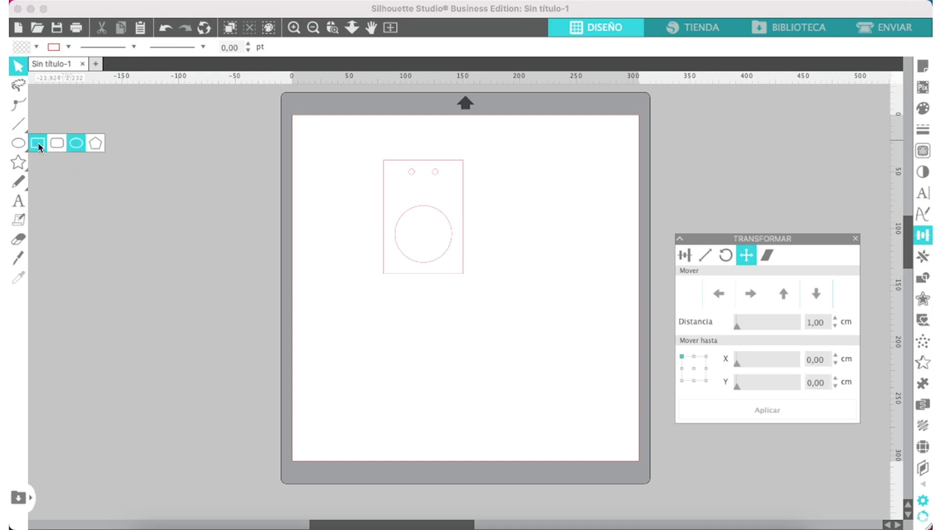
Step: Draw a rectangle about 7.84 cm wide and 4.46 cm high just below the compound piece
{"action": "left_click", "coordinate": [39, 143]}
{"action": "left_click_drag", "start_coordinate": [382, 283], "coordinate": [472, 336]}
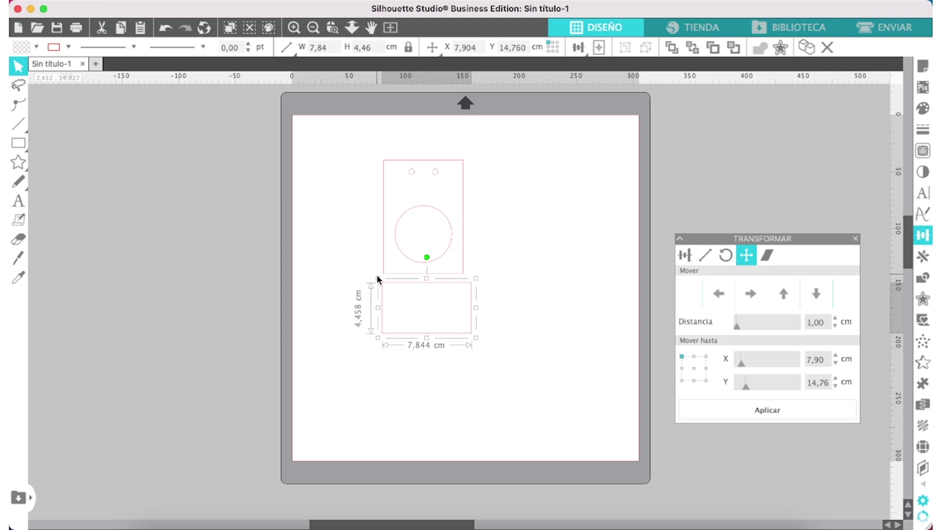
{"action": "left_click", "coordinate": [452, 274]}
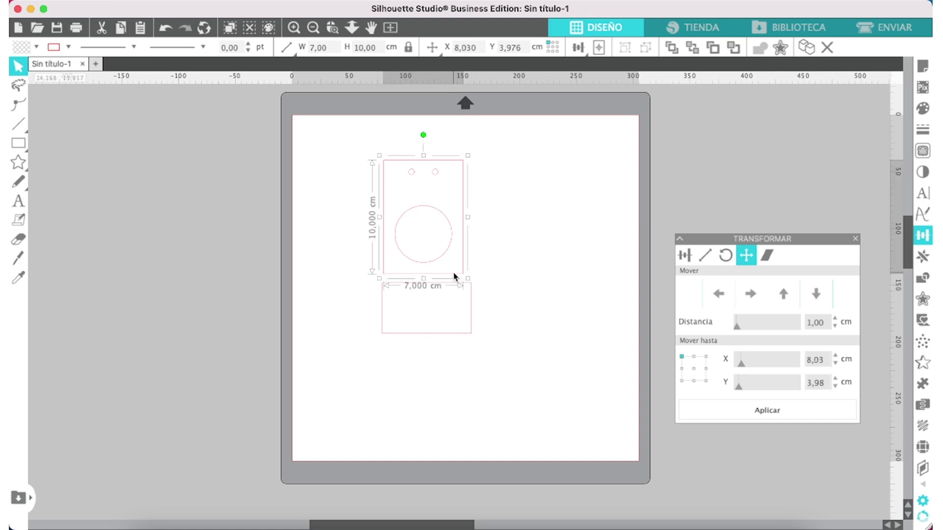
Step: Set the lower rectangle's width to 7 cm and its height to 5 cm with the proportions unlocked
{"action": "left_click", "coordinate": [472, 300]}
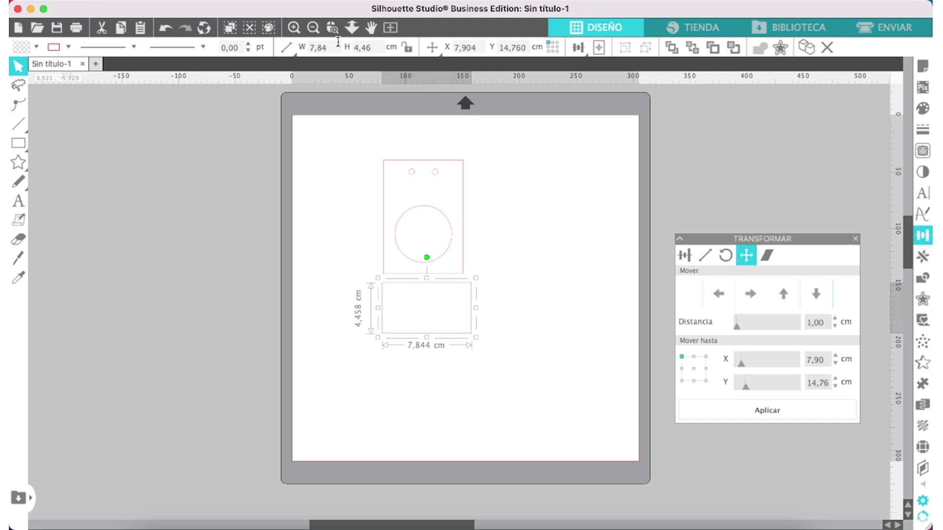
{"action": "left_click", "coordinate": [326, 51]}
{"action": "type", "text": "7"}
{"action": "key", "text": "Return"}
{"action": "left_click_drag", "start_coordinate": [435, 288], "coordinate": [430, 282]}
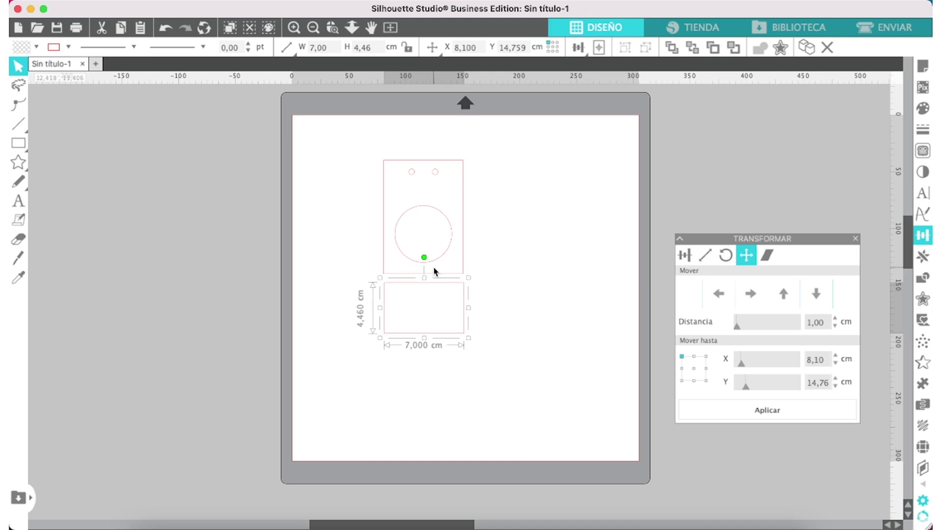
{"action": "left_click_drag", "start_coordinate": [375, 45], "coordinate": [343, 49]}
{"action": "type", "text": "5"}
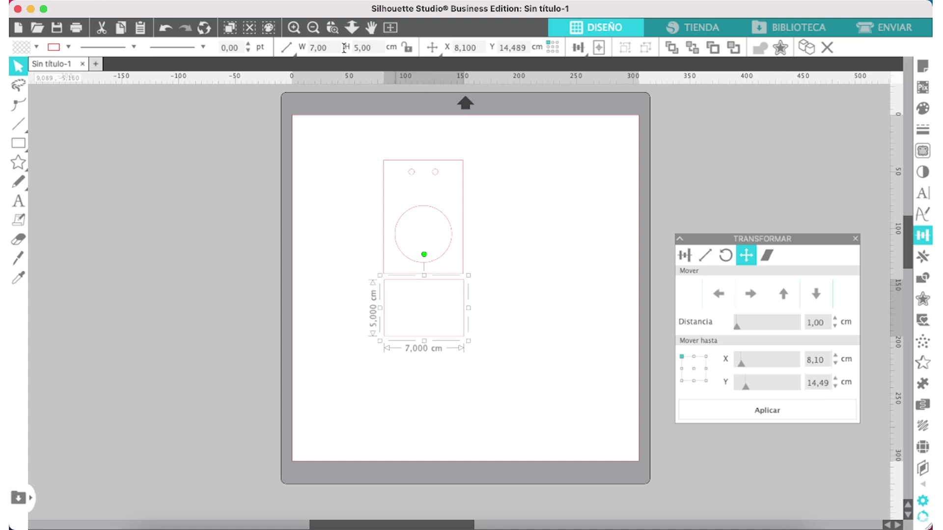
Step: Move the 7 × 5 cm rectangle up flush against the compound piece's bottom edge, with their sides lined up
{"action": "left_click", "coordinate": [501, 265]}
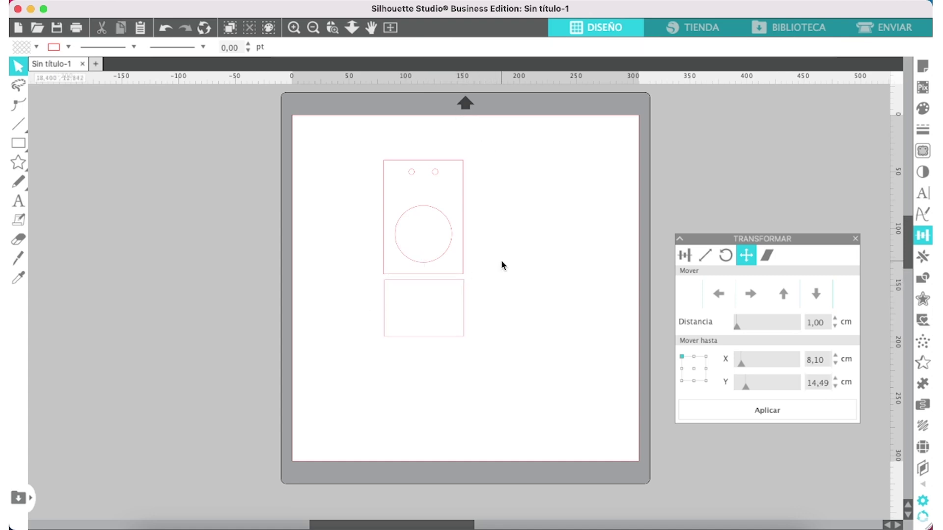
{"action": "left_click_drag", "start_coordinate": [462, 305], "coordinate": [463, 297]}
{"action": "left_click", "coordinate": [464, 297]}
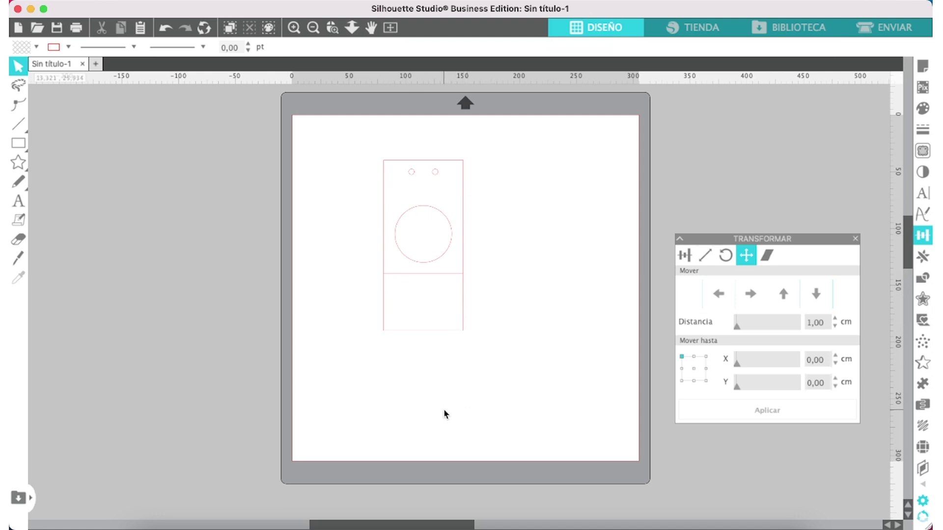
Step: Create a mirrored copy of the compound piece below it with the Replicate options
{"action": "left_click", "coordinate": [463, 220]}
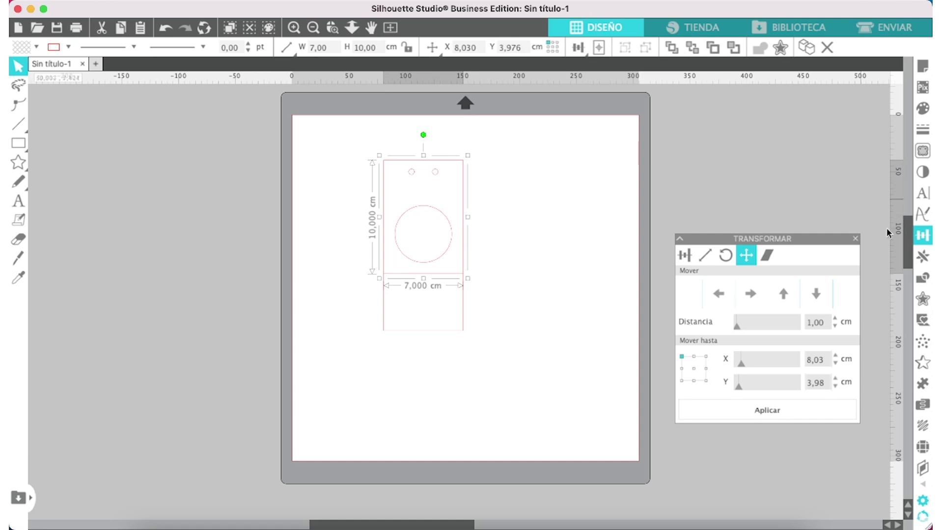
{"action": "left_click", "coordinate": [926, 256]}
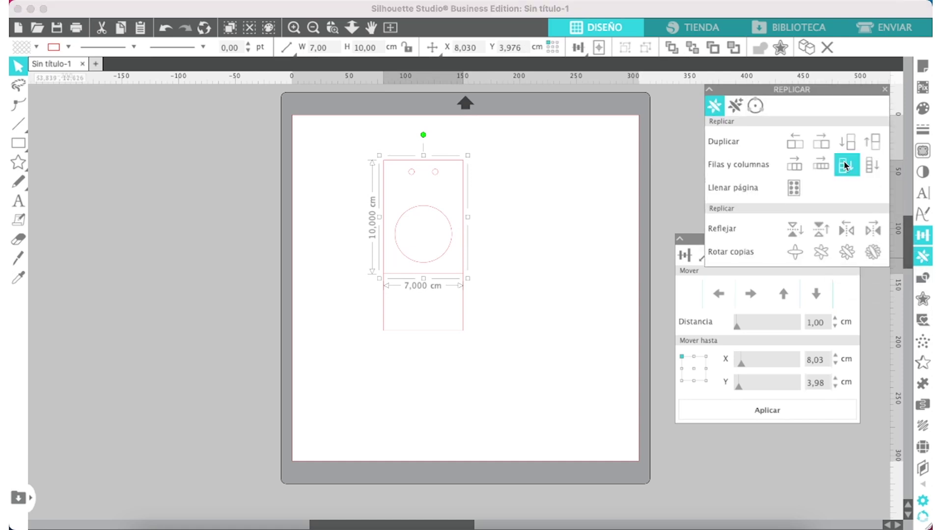
{"action": "left_click", "coordinate": [798, 234]}
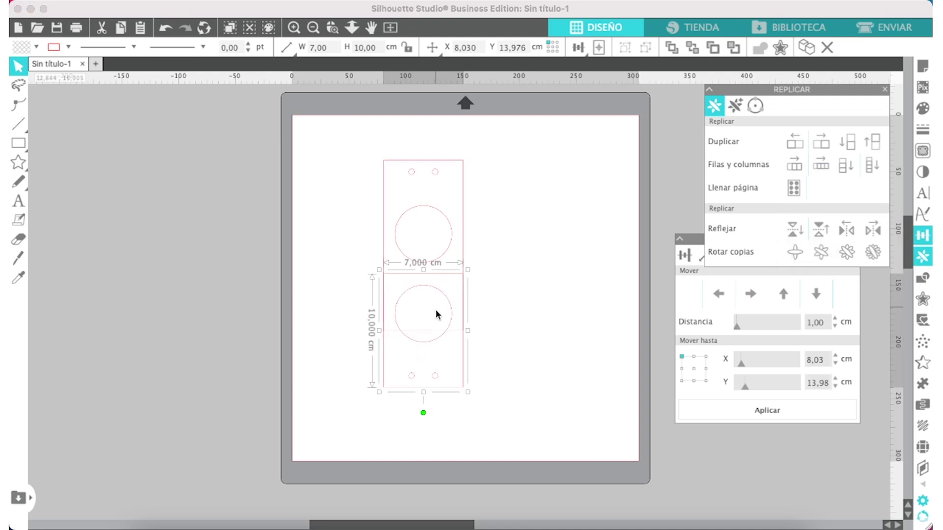
Step: Move the mirrored piece down by a distance of 5 cm, below the 7 × 5 cm rectangle
{"action": "left_click", "coordinate": [696, 240]}
{"action": "left_click_drag", "start_coordinate": [818, 323], "coordinate": [790, 326]}
{"action": "type", "text": "5"}
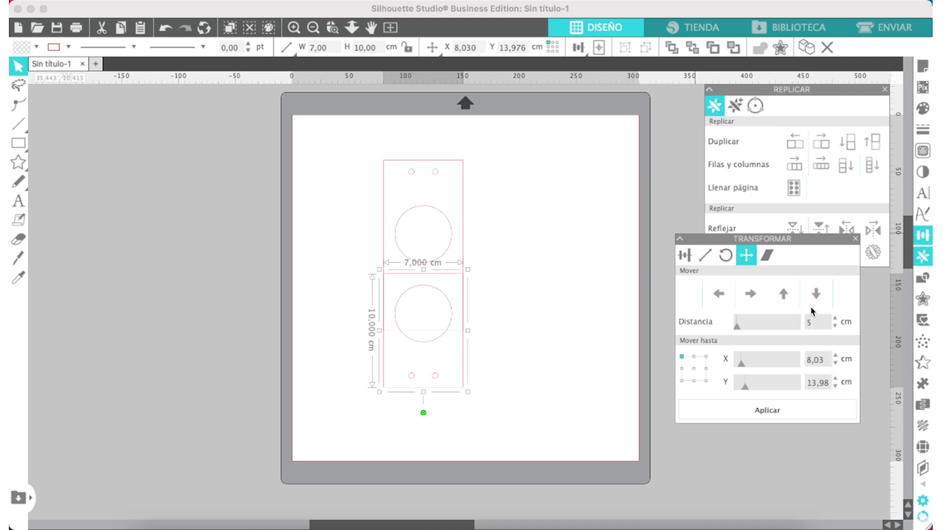
{"action": "left_click", "coordinate": [817, 294]}
{"action": "left_click", "coordinate": [504, 297]}
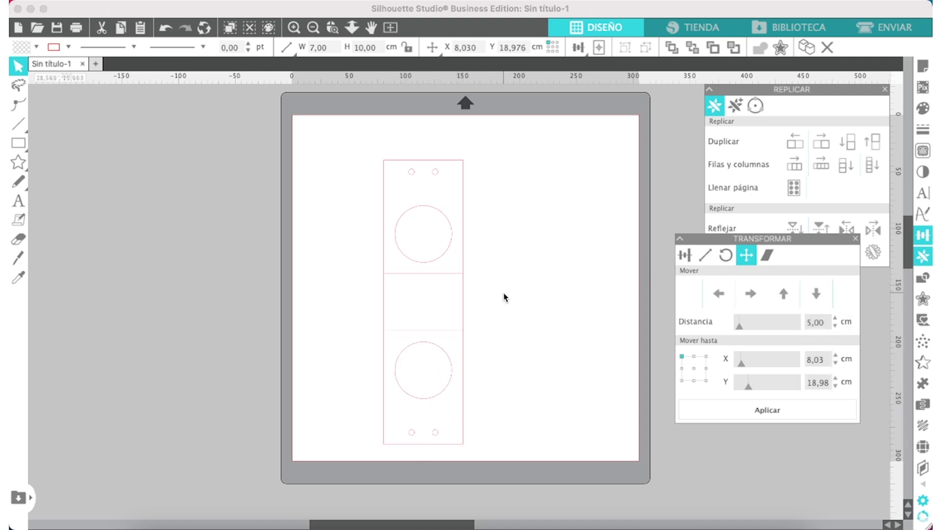
Step: Move the whole template up and toward the page's left edge, keeping its three parts together
{"action": "key", "text": "super+a"}
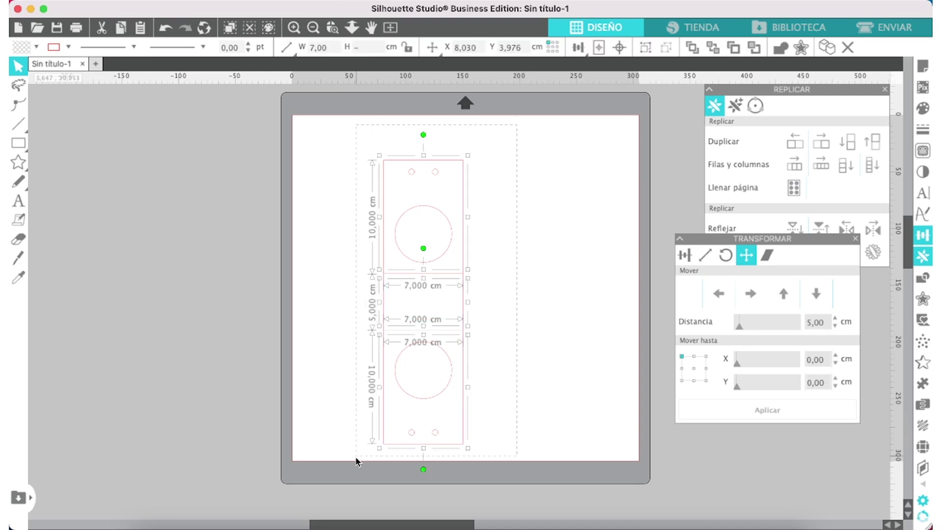
{"action": "left_click_drag", "start_coordinate": [420, 401], "coordinate": [366, 378]}
{"action": "left_click", "coordinate": [480, 322]}
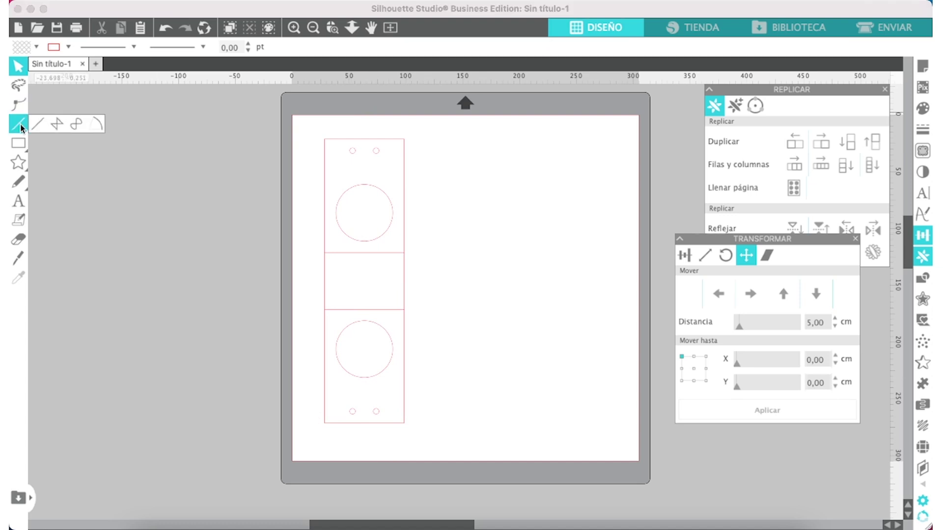
Step: Draw a horizontal line about 9.37 cm long over the joint between the upper panel and middle rectangle, extending equally beyond both sides
{"action": "left_click", "coordinate": [37, 124]}
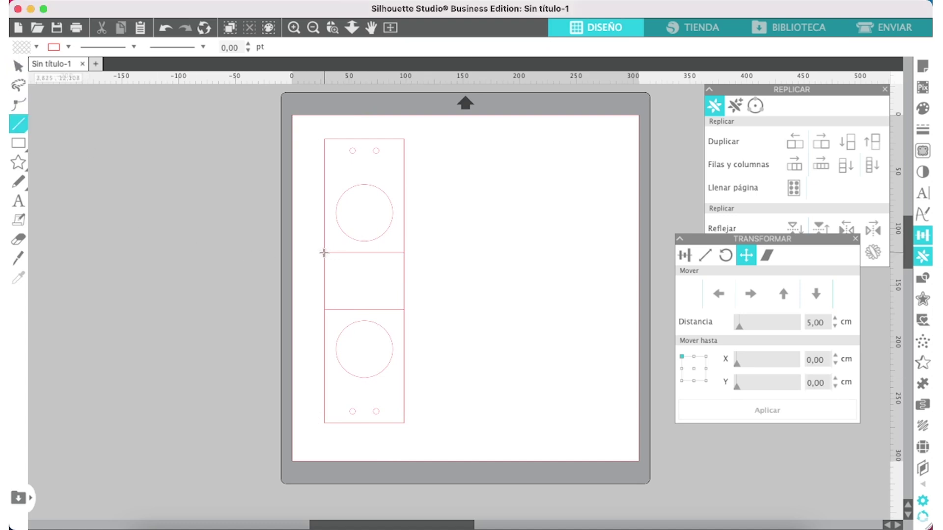
{"action": "left_click", "coordinate": [294, 28]}
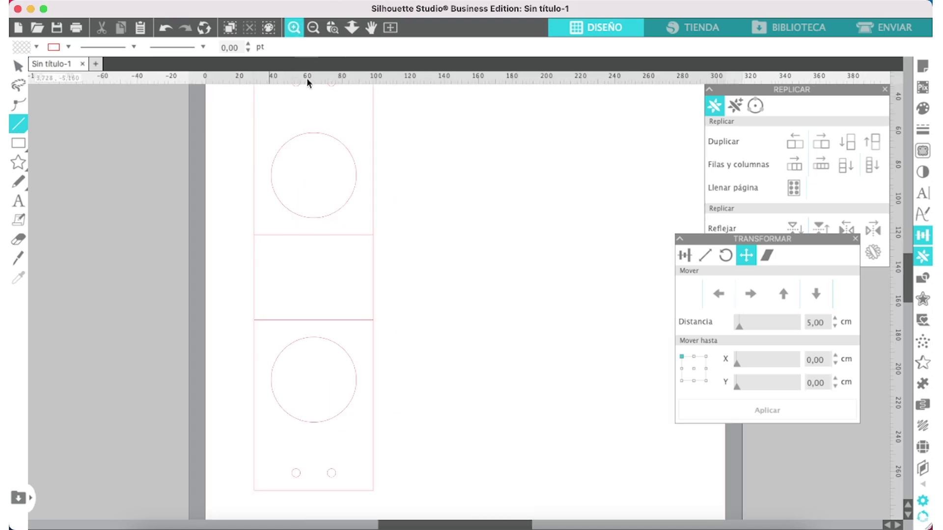
{"action": "left_click", "coordinate": [19, 123]}
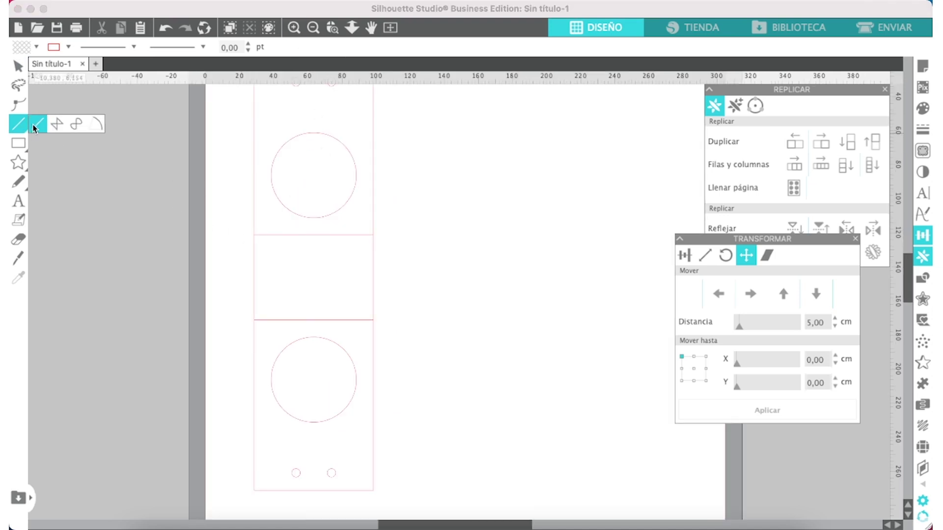
{"action": "left_click", "coordinate": [77, 124]}
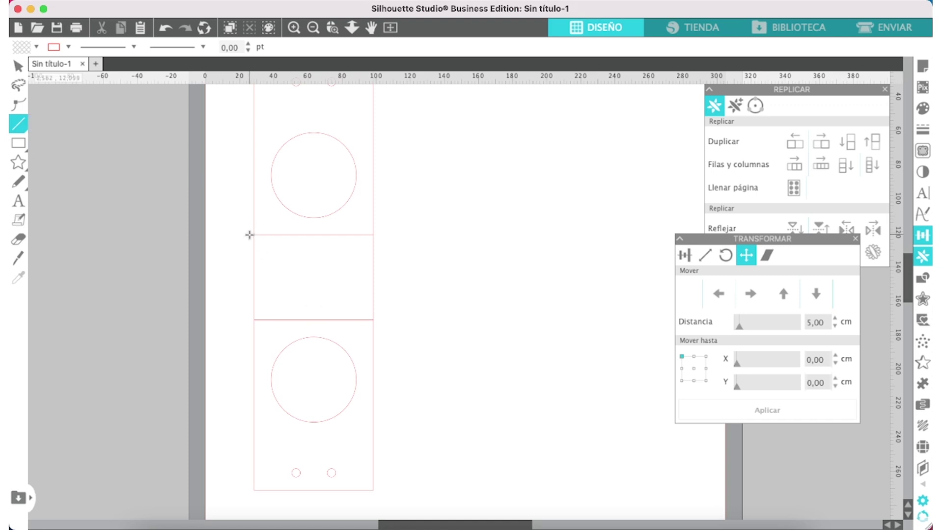
{"action": "left_click_drag", "start_coordinate": [249, 234], "coordinate": [411, 236]}
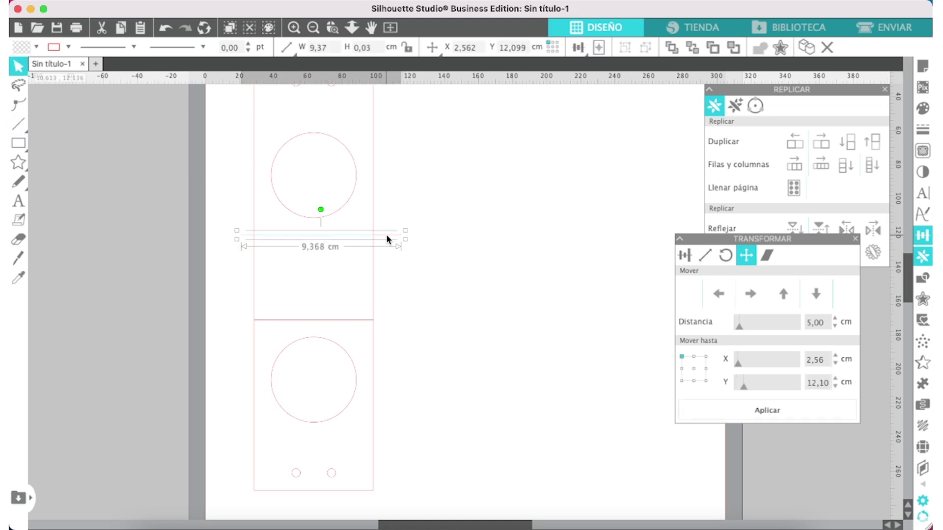
{"action": "left_click", "coordinate": [415, 211]}
{"action": "left_click", "coordinate": [391, 236]}
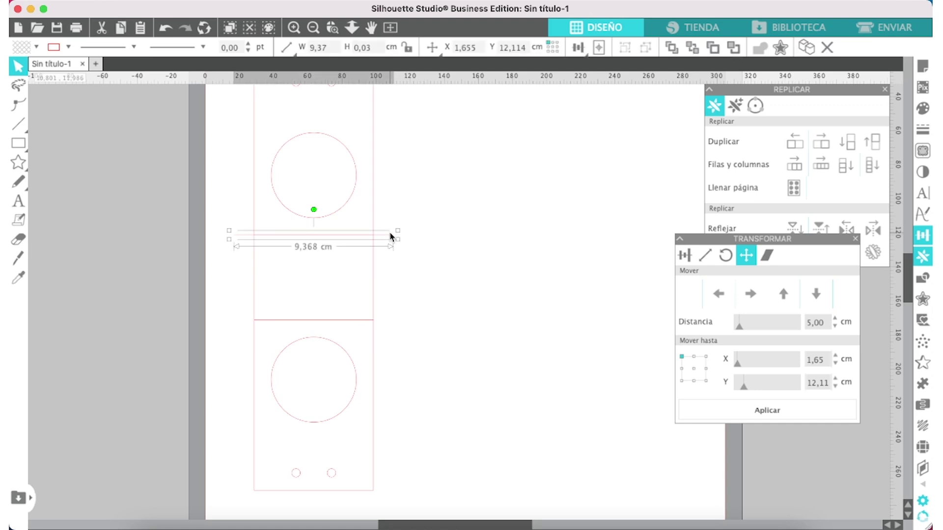
Step: Give the horizontal line over the upper joint a dashed stroke style
{"action": "left_click", "coordinate": [924, 132]}
{"action": "left_click", "coordinate": [817, 142]}
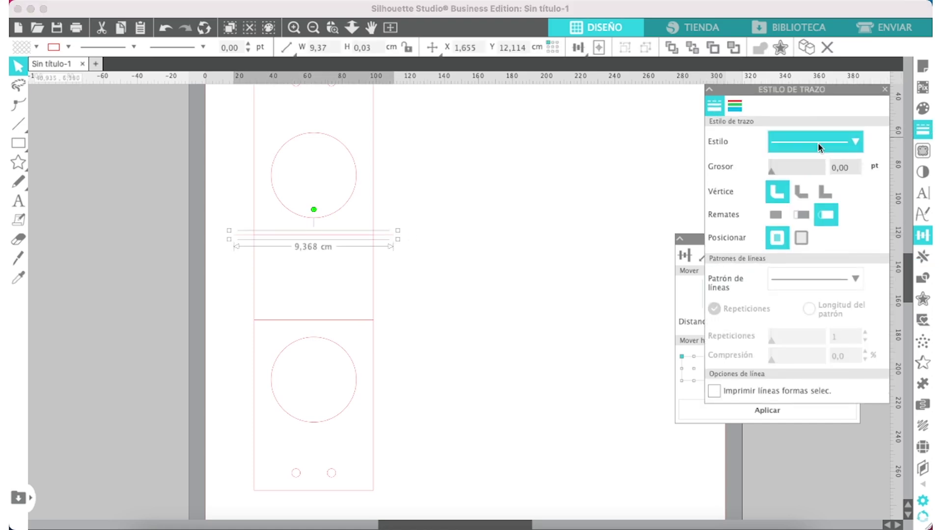
{"action": "left_click", "coordinate": [802, 208]}
{"action": "left_click", "coordinate": [496, 279]}
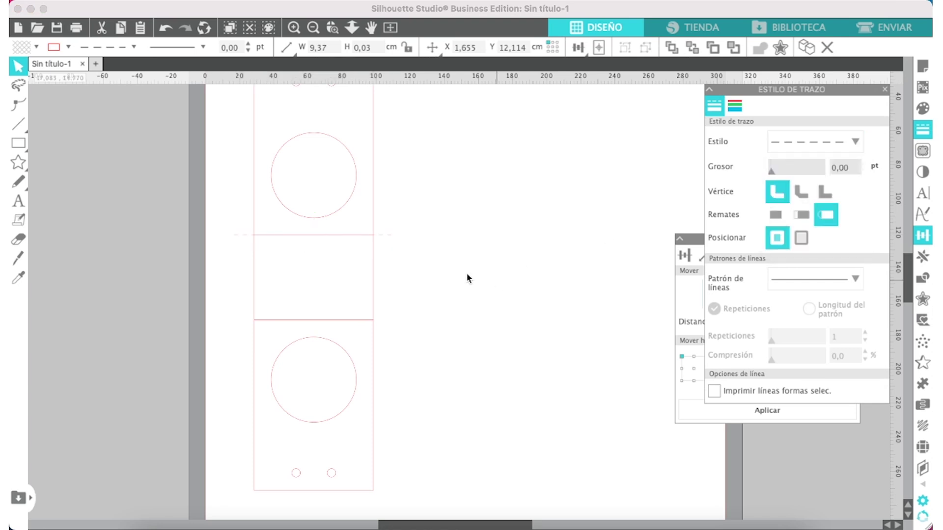
Step: Place a copy of the dashed line 5 cm below, over the lower joint, and fine-tune both lines' vertical positions
{"action": "left_click", "coordinate": [386, 235]}
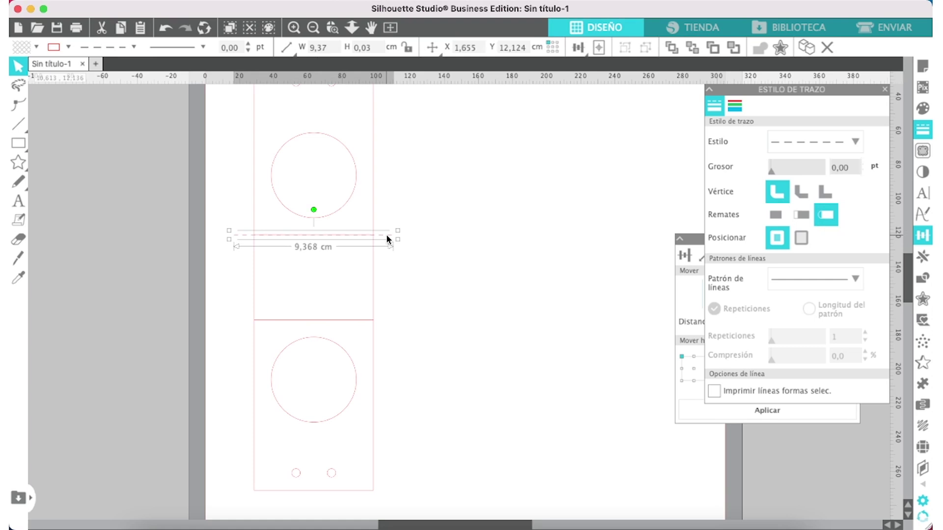
{"action": "left_click", "coordinate": [694, 245]}
{"action": "left_click", "coordinate": [815, 295]}
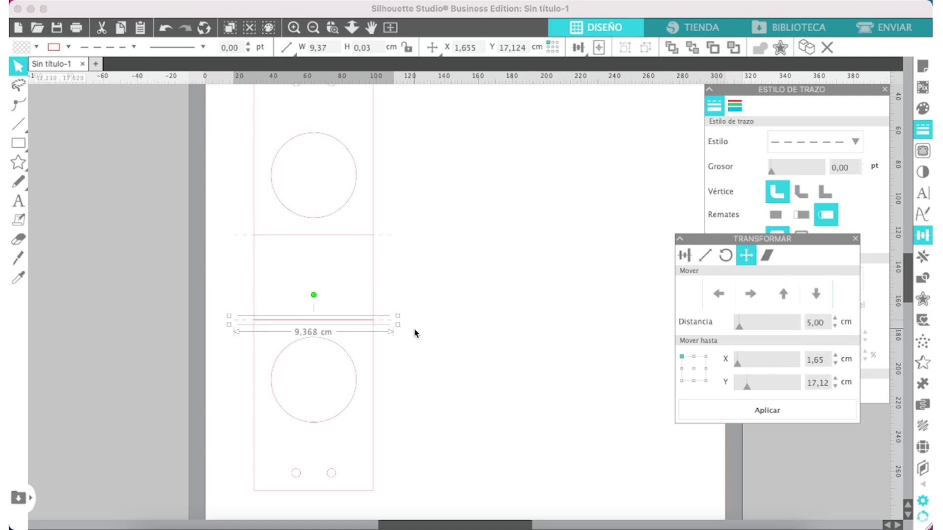
{"action": "key", "text": "Up"}
{"action": "key", "text": "Down"}
{"action": "left_click", "coordinate": [429, 290]}
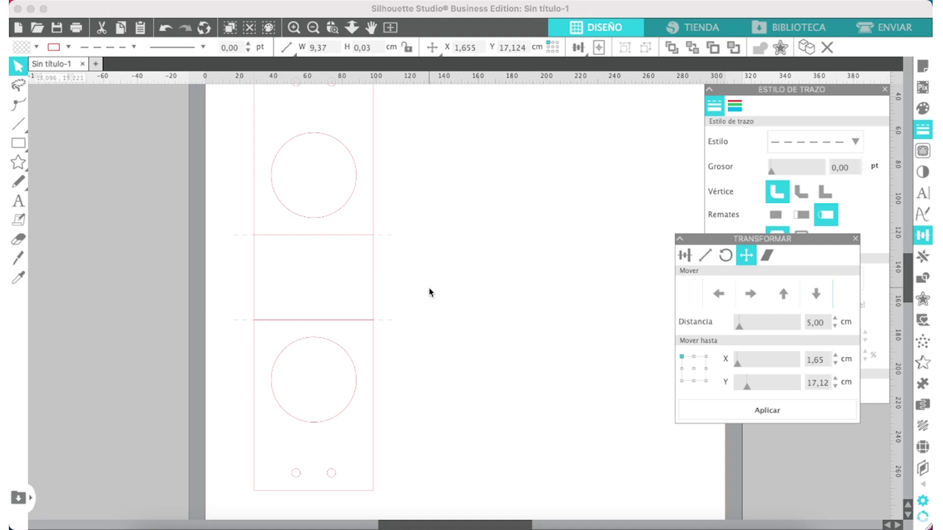
{"action": "left_click", "coordinate": [387, 321]}
{"action": "left_click", "coordinate": [391, 236]}
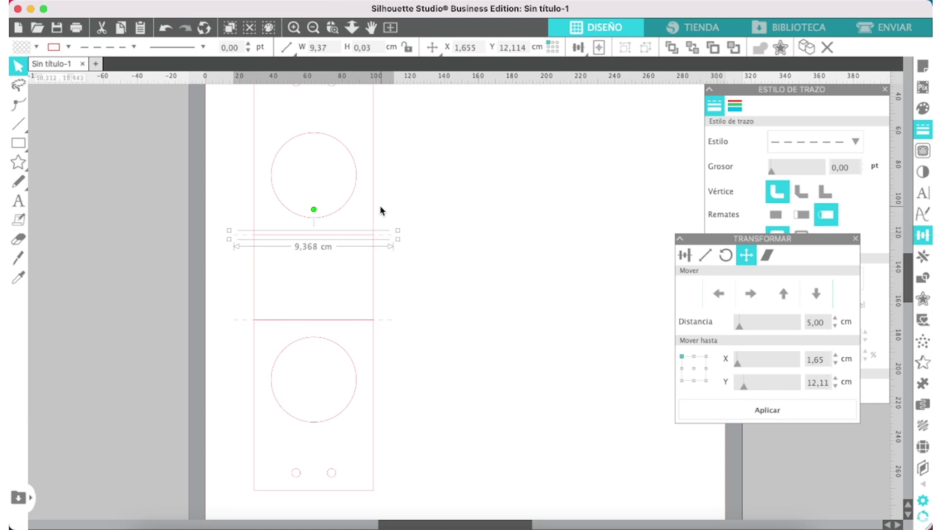
Step: Try grouping the panels, middle rectangle and both dashed lines into one object, and ungroup them
{"action": "left_click", "coordinate": [312, 28]}
{"action": "left_click_drag", "start_coordinate": [437, 122], "coordinate": [295, 427]}
{"action": "key", "text": "super+g"}
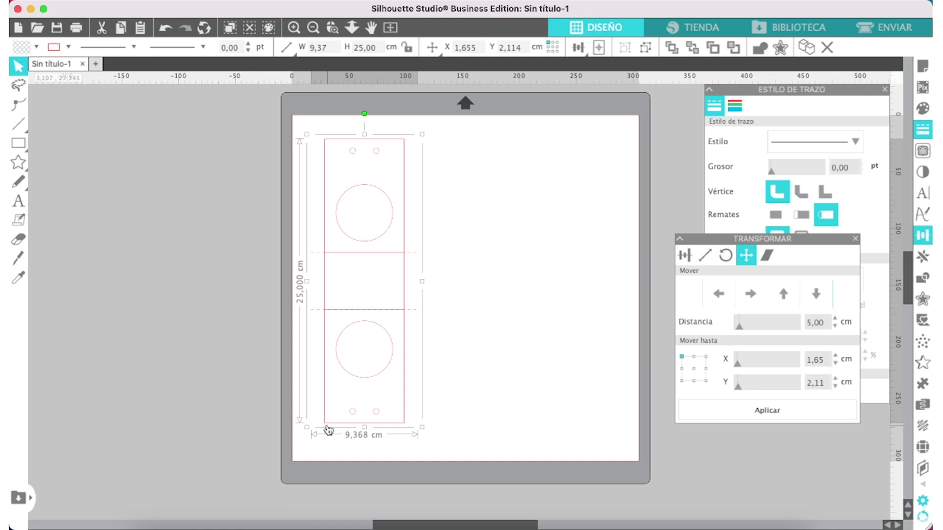
{"action": "right_click", "coordinate": [403, 214]}
{"action": "left_click", "coordinate": [430, 430]}
{"action": "left_click", "coordinate": [475, 325]}
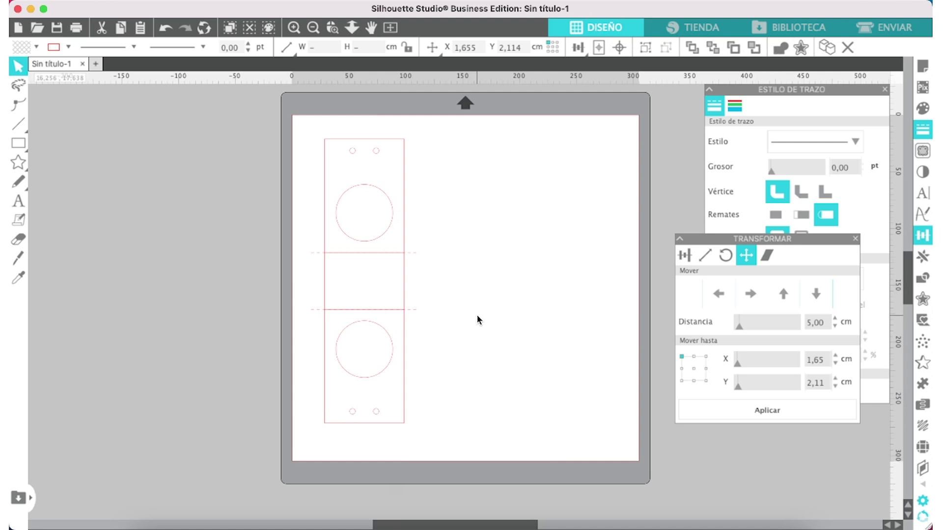
Step: Weld the upper panel, middle rectangle and lower panel, leaving the dashed lines out of the selection
{"action": "left_click", "coordinate": [407, 200]}
{"action": "left_click", "coordinate": [406, 281], "text": "shift"}
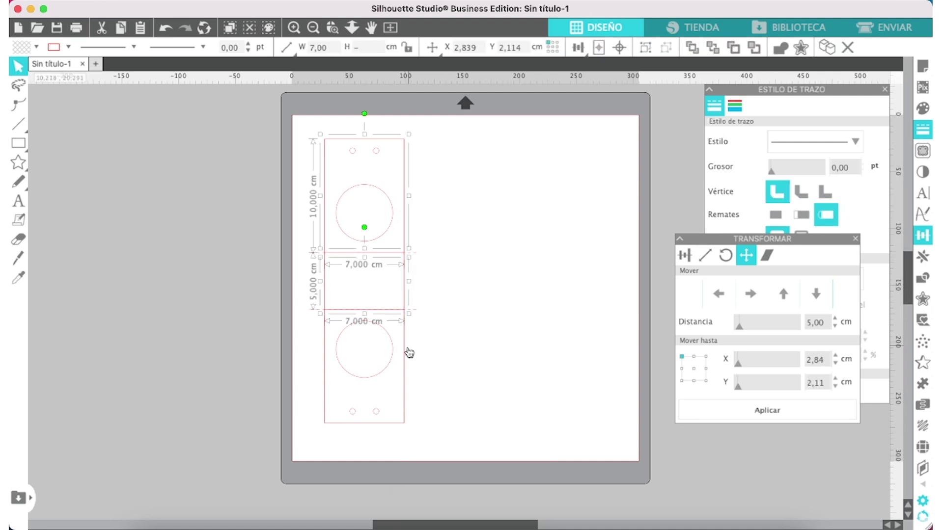
{"action": "left_click", "coordinate": [780, 48]}
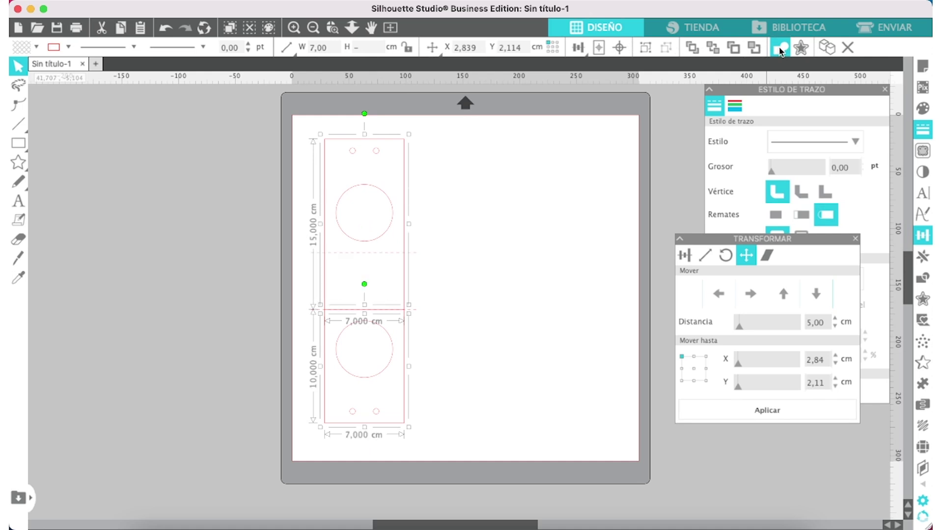
Step: Try nudging the lower panel slightly upward so that it overlaps the merged upper piece for welding
{"action": "left_click", "coordinate": [293, 28]}
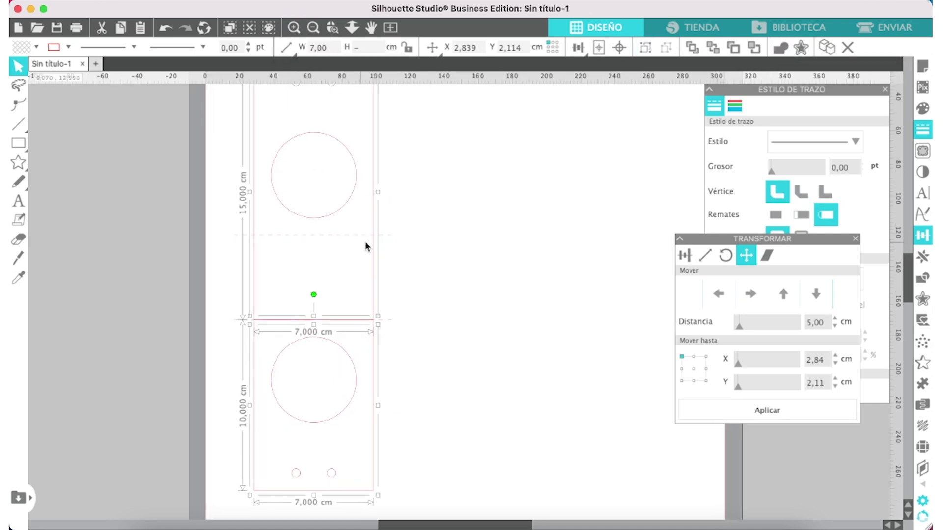
{"action": "left_click", "coordinate": [407, 255]}
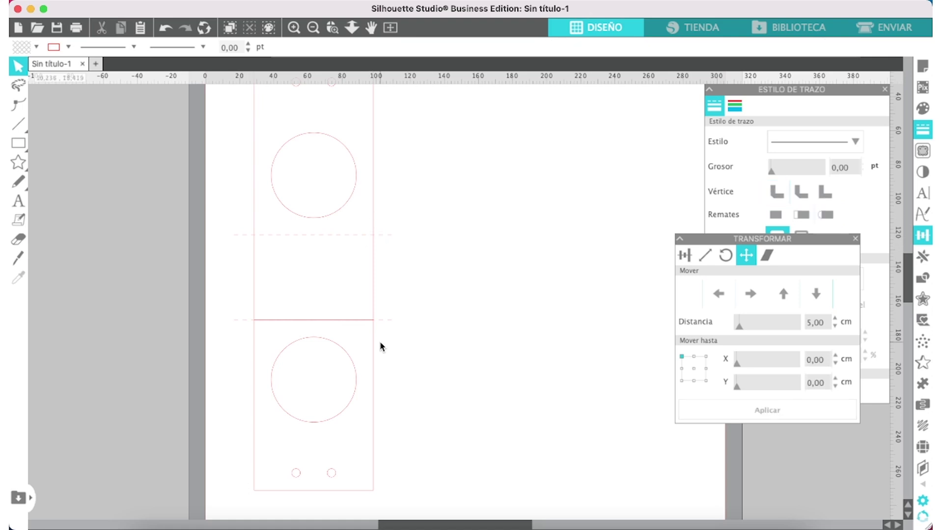
{"action": "left_click", "coordinate": [375, 356]}
{"action": "left_click", "coordinate": [375, 287]}
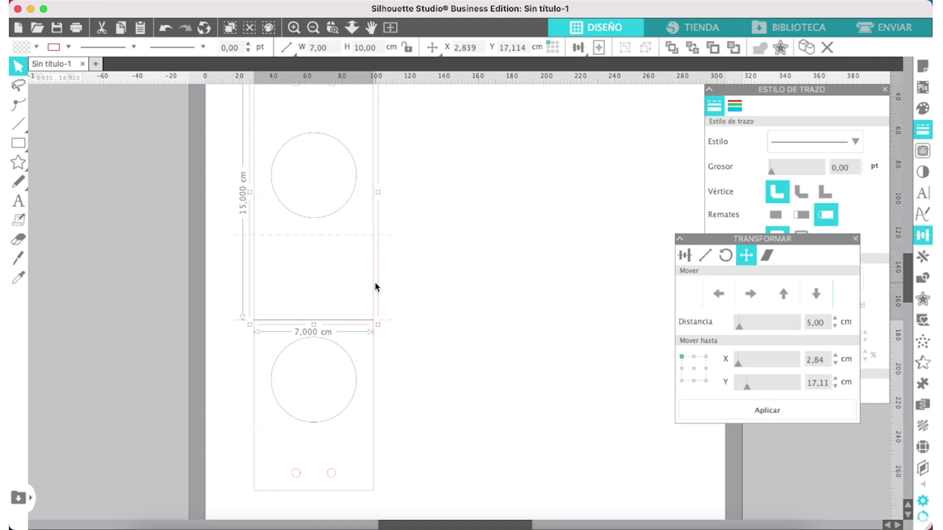
{"action": "left_click", "coordinate": [372, 344]}
{"action": "key", "text": "Up"}
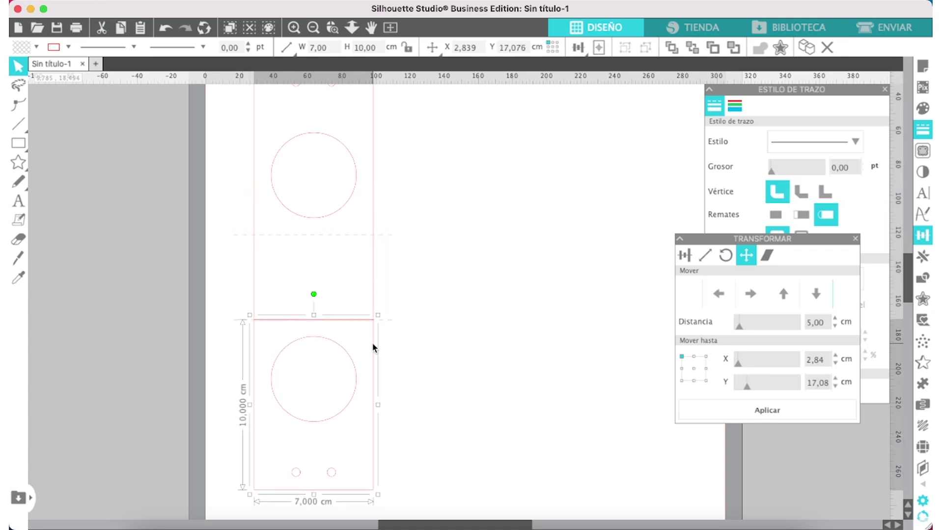
{"action": "left_click", "coordinate": [373, 296], "text": "shift"}
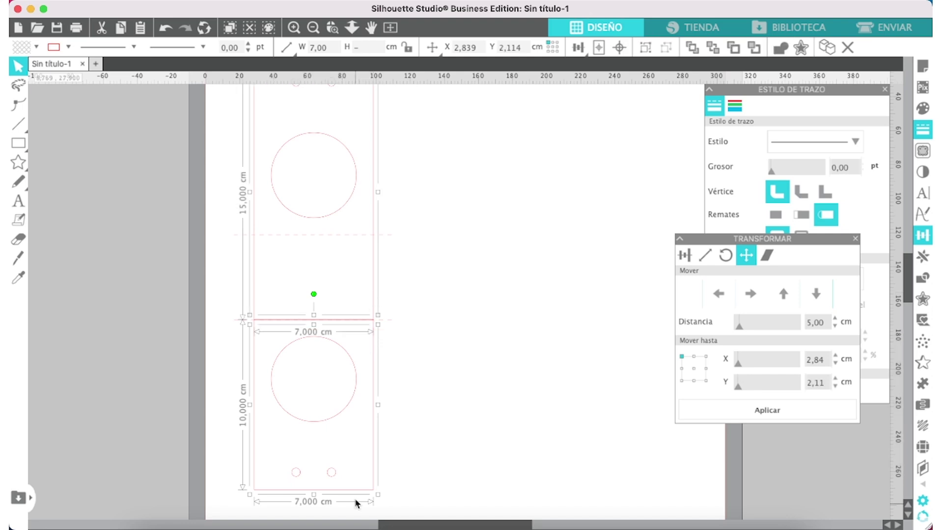
{"action": "left_click", "coordinate": [356, 427]}
{"action": "left_click_drag", "start_coordinate": [356, 427], "coordinate": [357, 427]}
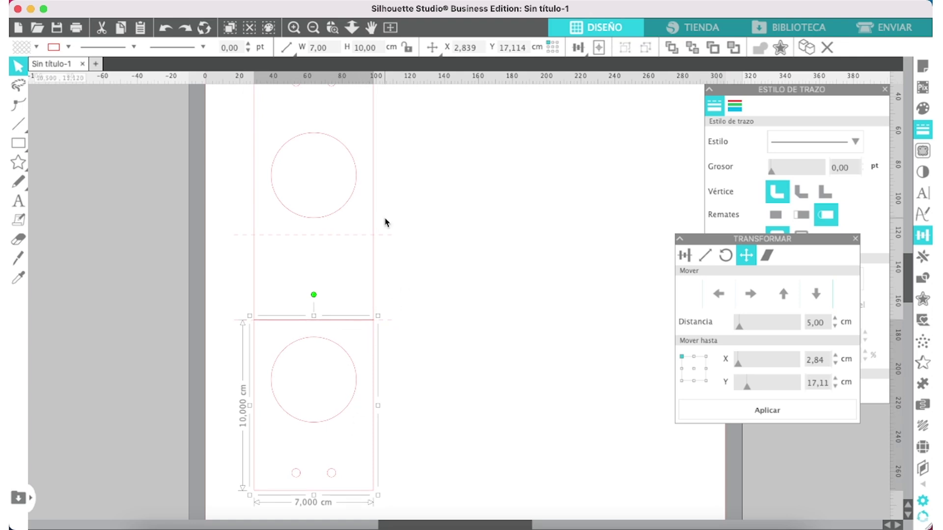
Step: Draw a bridging rectangle about 5.98 × 1.39 cm across the lower joint and weld it with the upper and lower pieces
{"action": "left_click", "coordinate": [18, 143]}
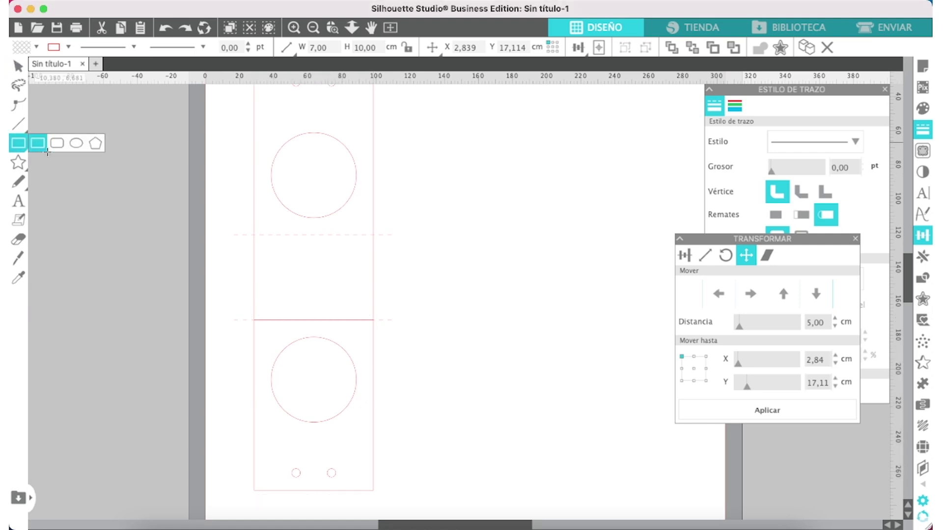
{"action": "mouse_move", "coordinate": [262, 305]}
{"action": "left_mouse_down"}
{"action": "mouse_move", "coordinate": [263, 314]}
{"action": "mouse_move", "coordinate": [365, 330]}
{"action": "left_mouse_up"}
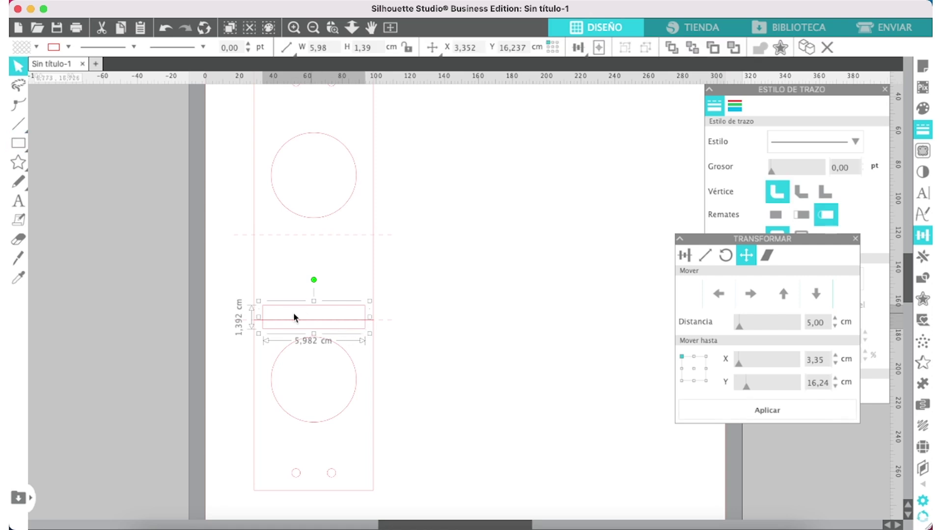
{"action": "left_click", "coordinate": [376, 206], "text": "shift"}
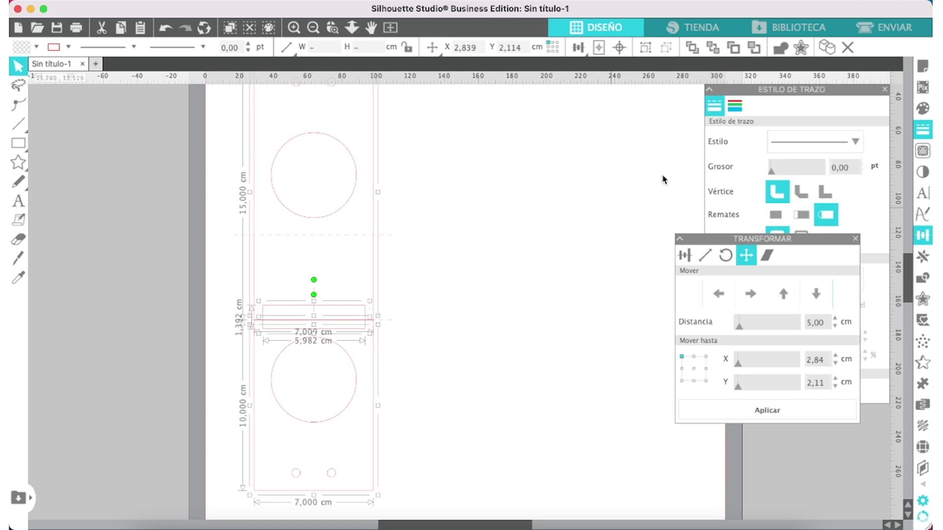
{"action": "left_click", "coordinate": [779, 49]}
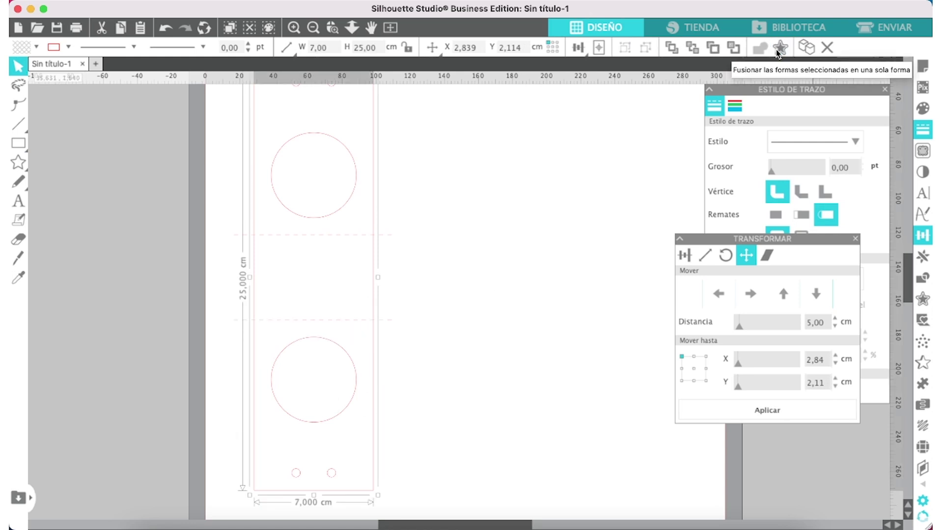
Step: Examine the edit points of the merged outline around the two fold joints
{"action": "double_click", "coordinate": [374, 271]}
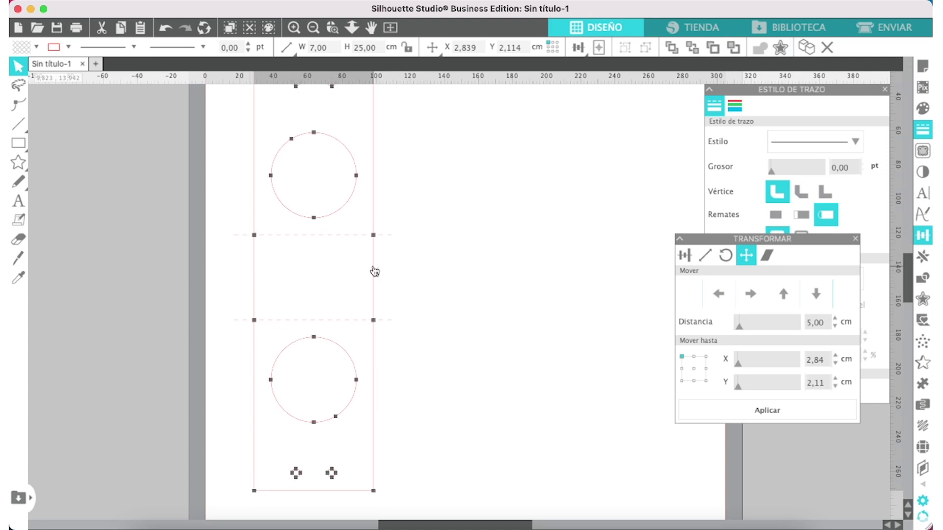
{"action": "left_click", "coordinate": [405, 280]}
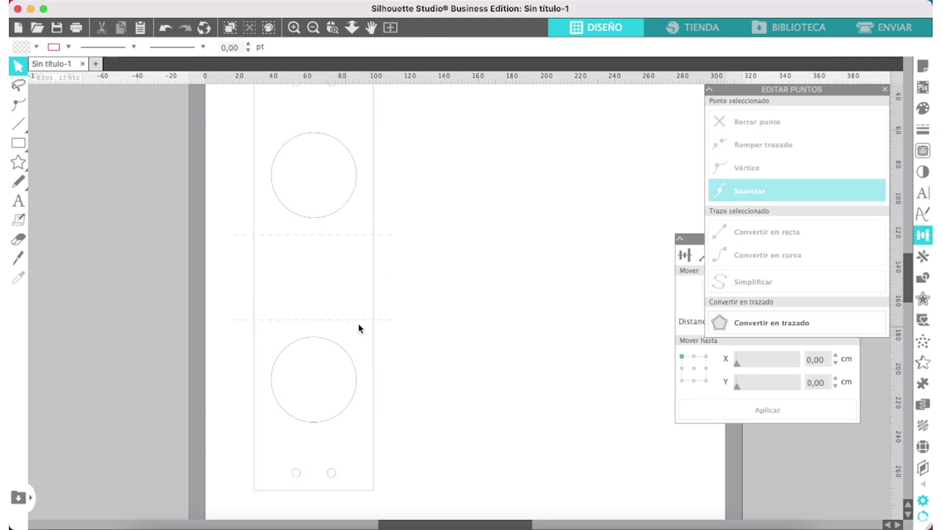
{"action": "left_click", "coordinate": [374, 293]}
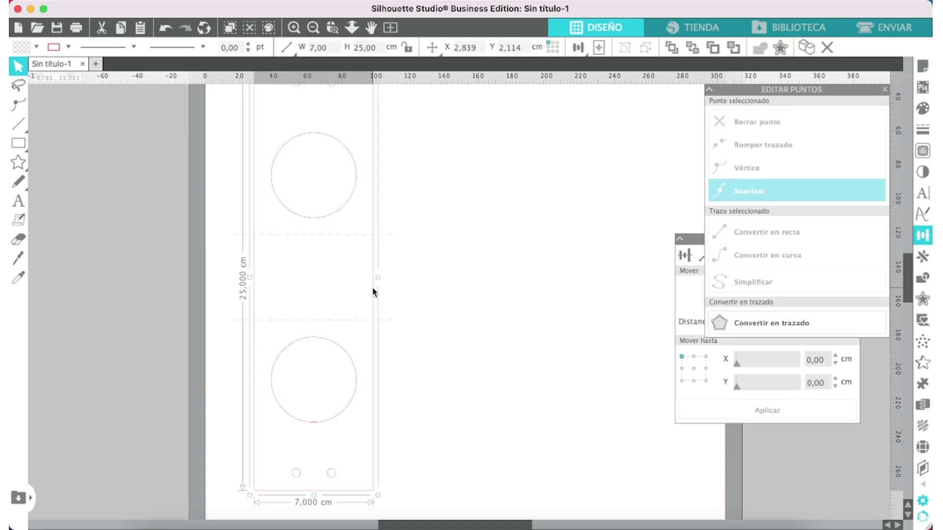
{"action": "double_click", "coordinate": [374, 293]}
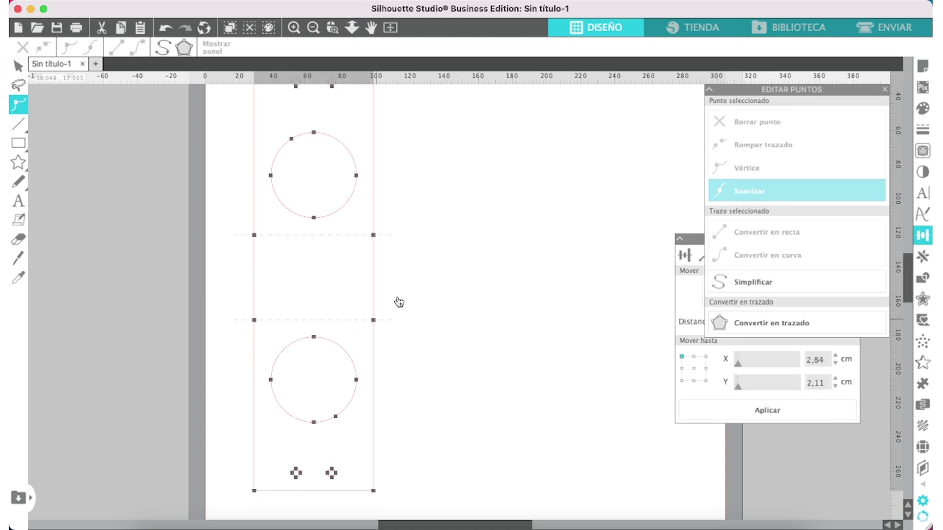
{"action": "left_click", "coordinate": [422, 172]}
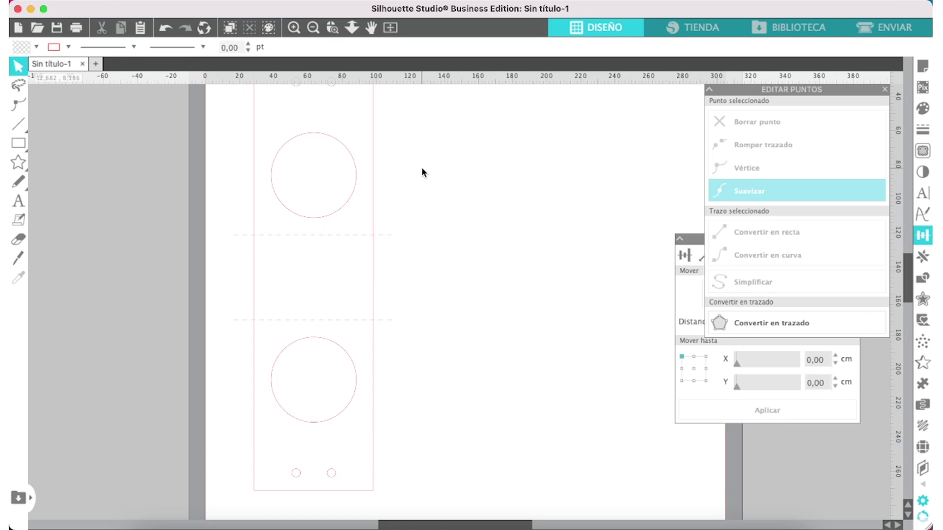
Step: Narrow both dashed fold lines together to about 6.21 cm so they end just inside the template's outline
{"action": "left_click", "coordinate": [314, 32]}
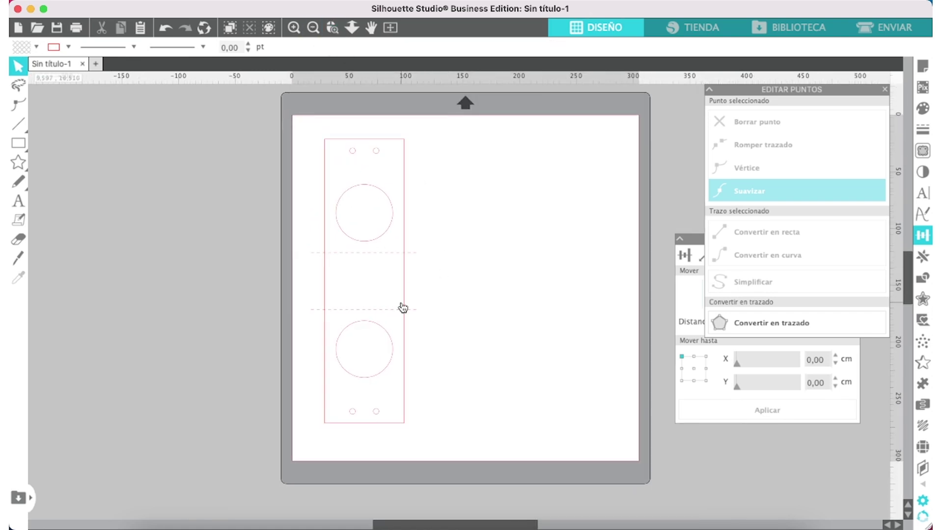
{"action": "left_click", "coordinate": [412, 253]}
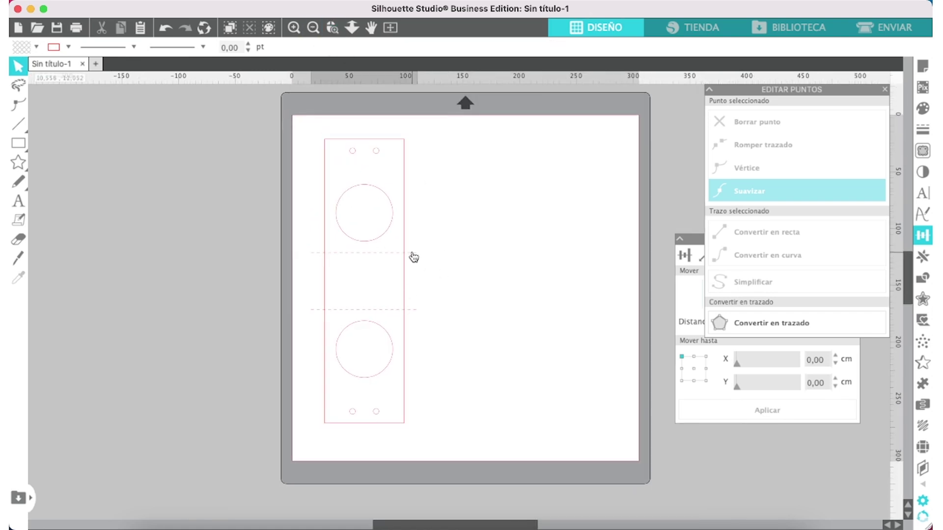
{"action": "left_click", "coordinate": [415, 310], "text": "shift"}
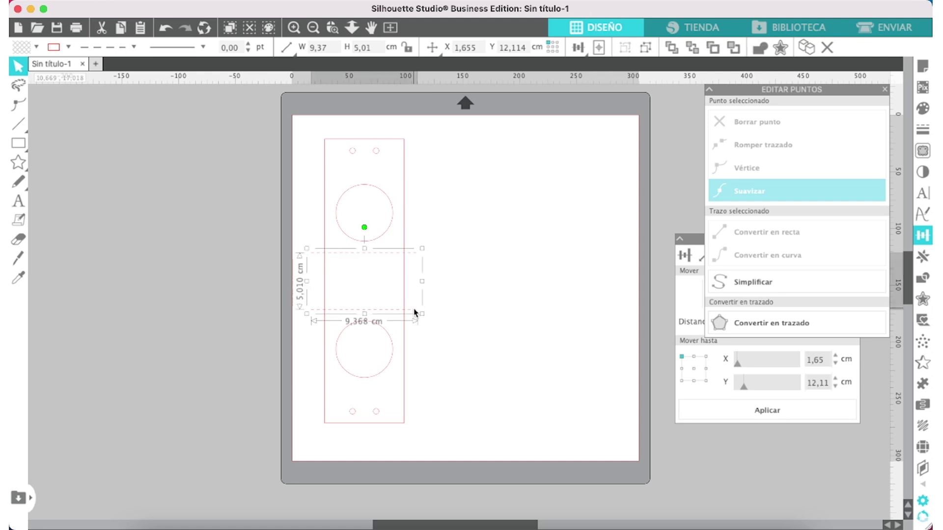
{"action": "left_click_drag", "start_coordinate": [422, 280], "coordinate": [403, 283]}
{"action": "left_click_drag", "start_coordinate": [305, 281], "coordinate": [321, 280]}
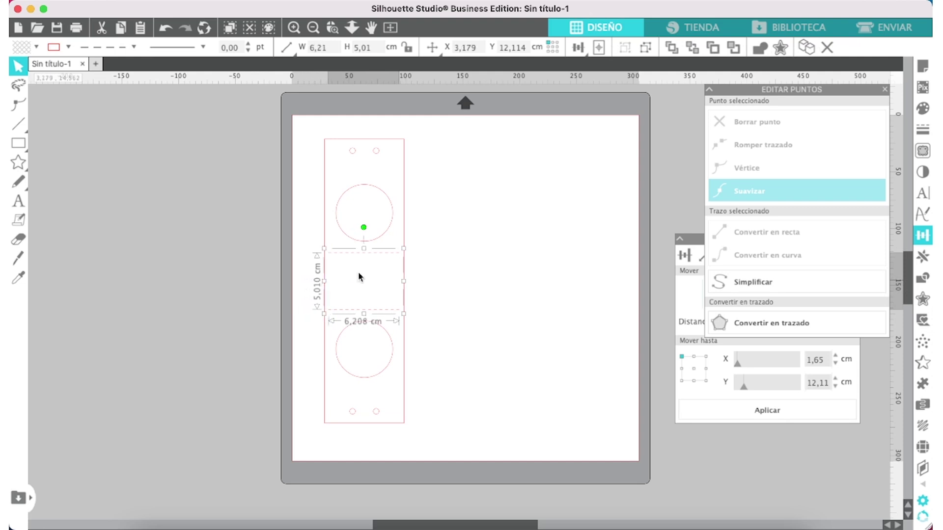
{"action": "left_click", "coordinate": [473, 259]}
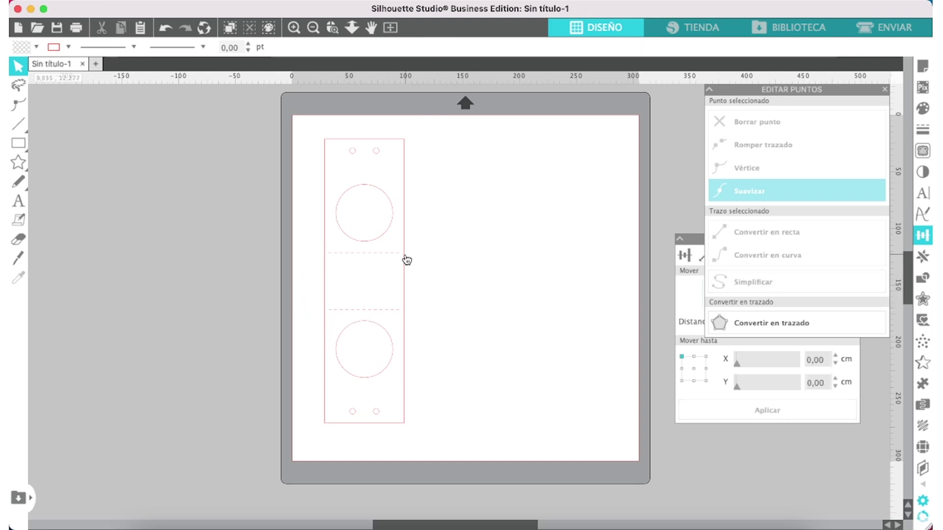
Step: Group the template outline with its dashed fold lines and shift the group slightly up and left on the page
{"action": "left_click", "coordinate": [294, 28]}
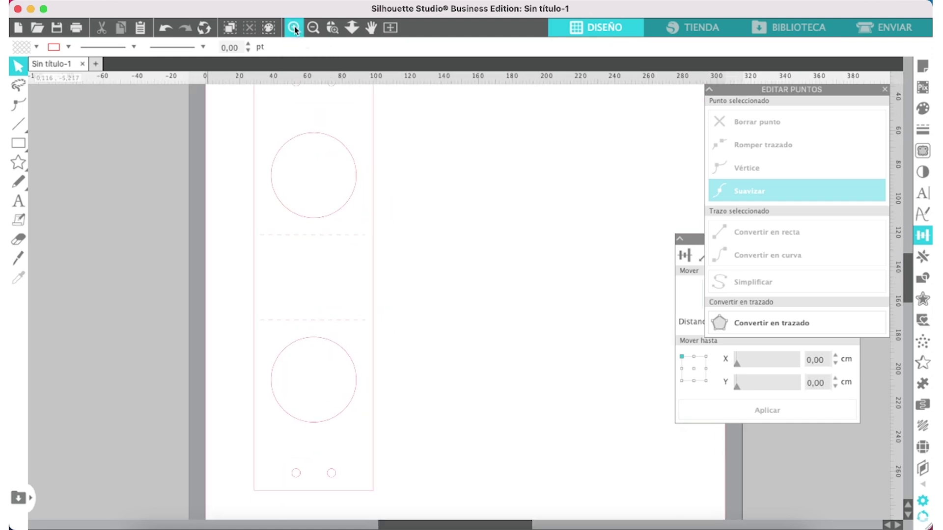
{"action": "left_click", "coordinate": [294, 28]}
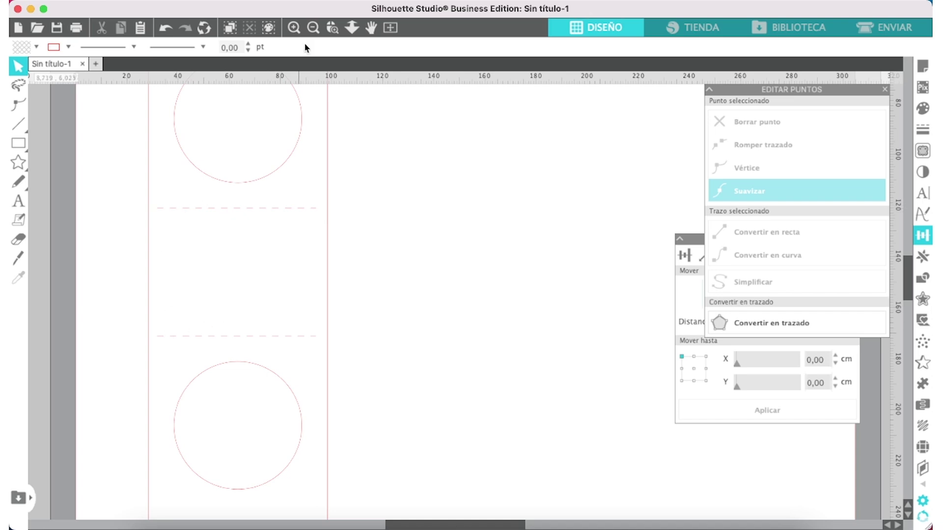
{"action": "left_click", "coordinate": [313, 27]}
{"action": "left_click", "coordinate": [313, 27]}
{"action": "scroll", "coordinate": [425, 192], "scroll_direction": "right", "scroll_amount": 3}
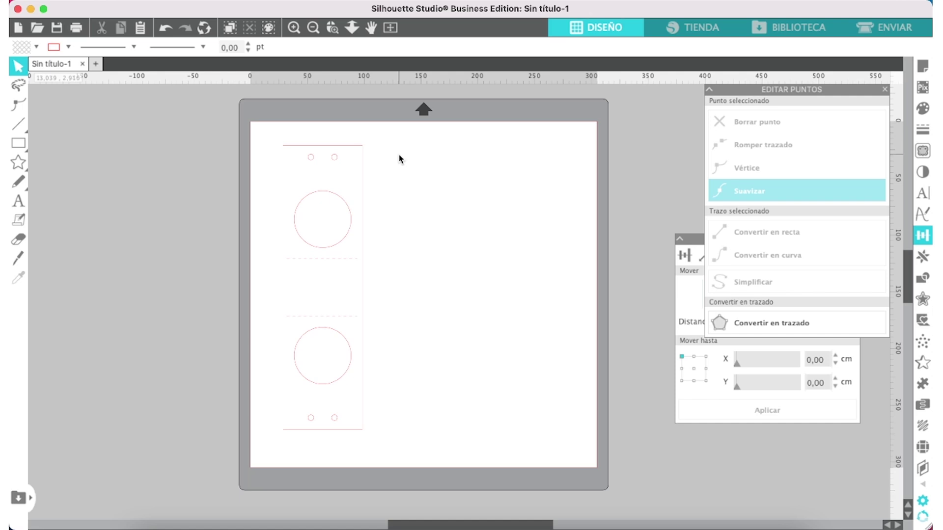
{"action": "left_click_drag", "start_coordinate": [387, 124], "coordinate": [237, 454]}
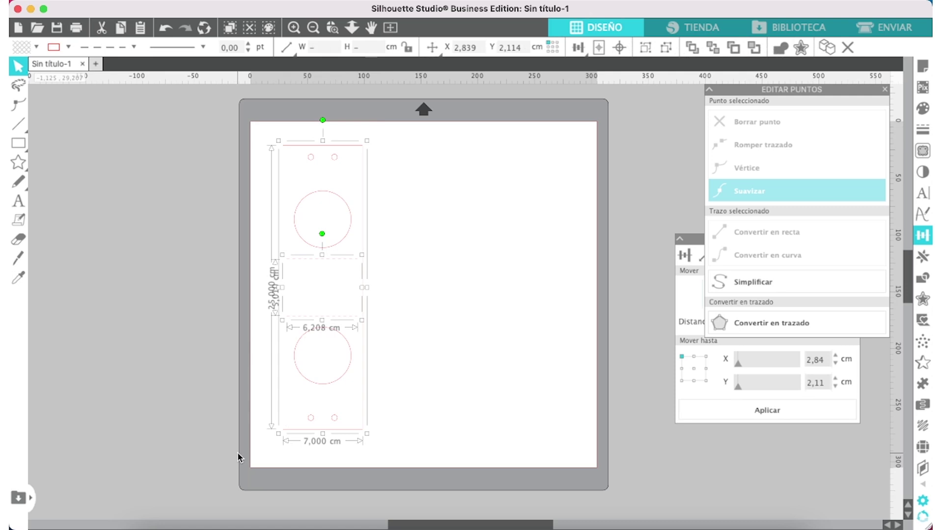
{"action": "key", "text": "super+g"}
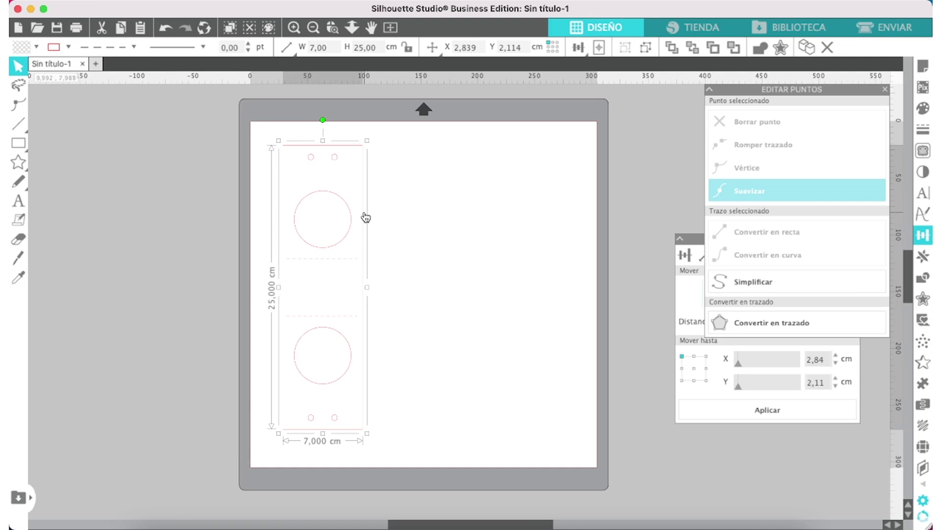
{"action": "left_click_drag", "start_coordinate": [364, 217], "coordinate": [356, 213]}
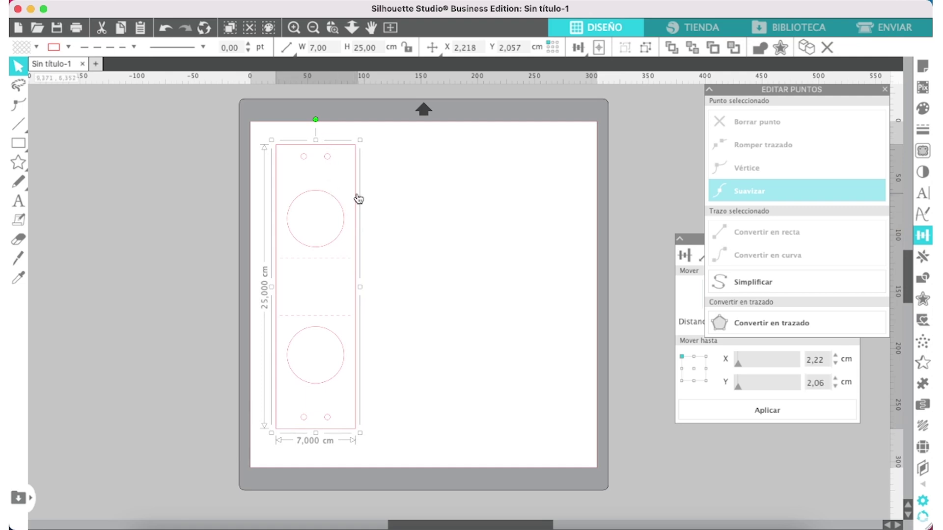
Step: Try scaling a duplicate of the template to 9 cm wide with proportions locked, and delete the duplicate
{"action": "key", "text": "super+d"}
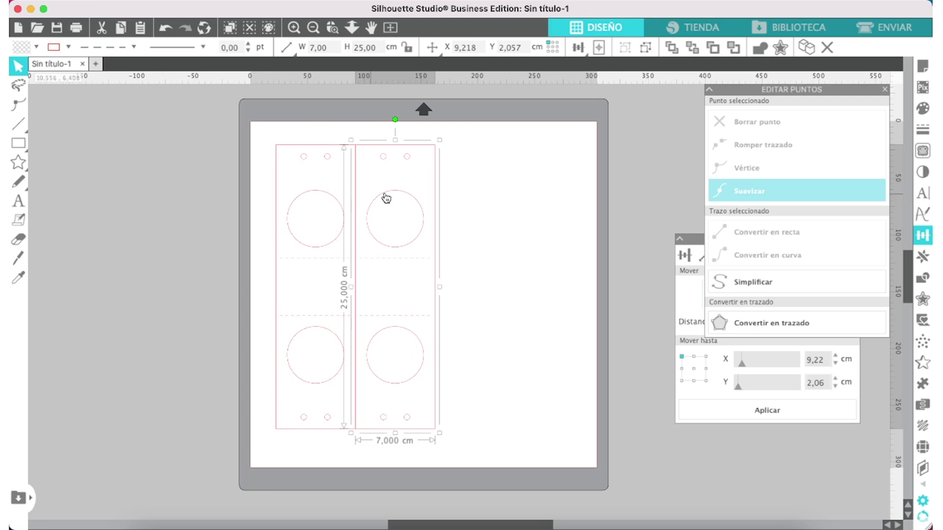
{"action": "left_click_drag", "start_coordinate": [452, 149], "coordinate": [458, 157]}
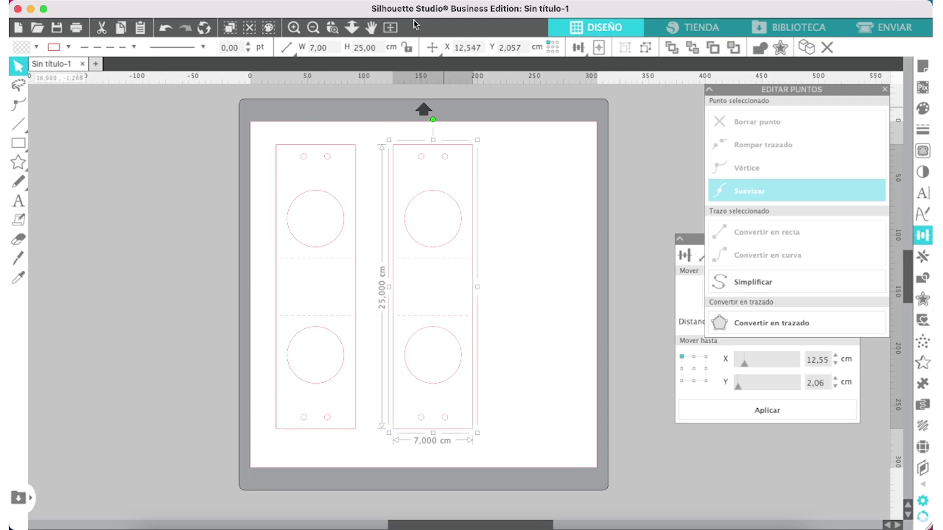
{"action": "double_click", "coordinate": [318, 47]}
{"action": "type", "text": "9"}
{"action": "key", "text": "Return"}
{"action": "left_click", "coordinate": [564, 231]}
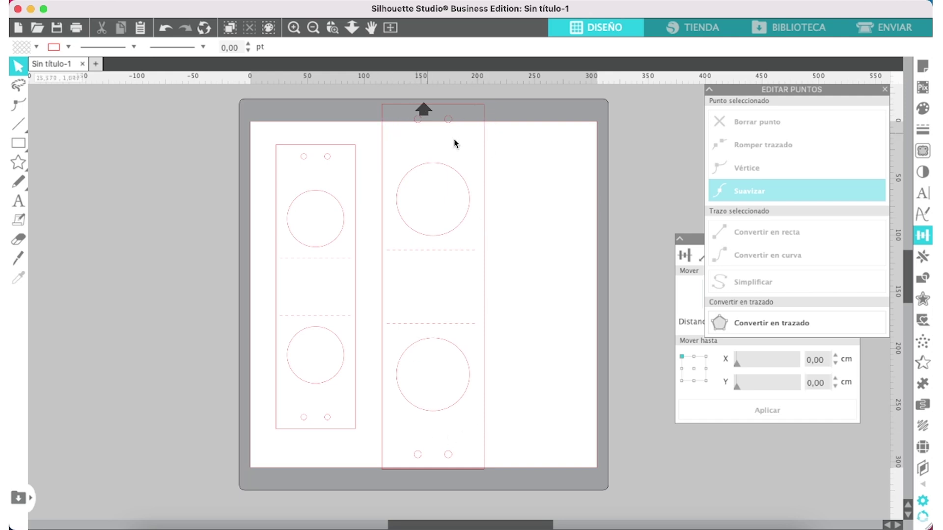
{"action": "left_click", "coordinate": [483, 119]}
{"action": "key", "text": "Delete"}
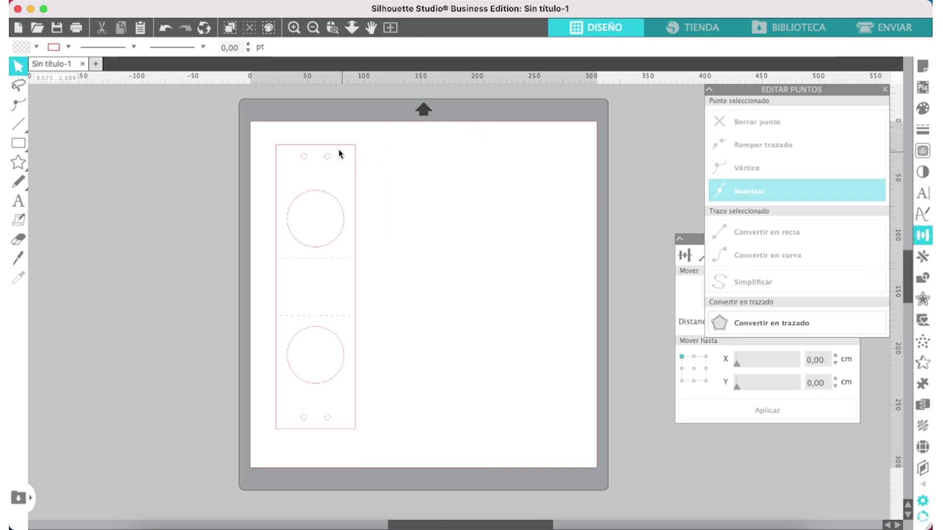
Step: Move the finished template off the left side of the page and draw a rectangle about 7.62 × 12.02 cm
{"action": "left_click_drag", "start_coordinate": [339, 154], "coordinate": [201, 163]}
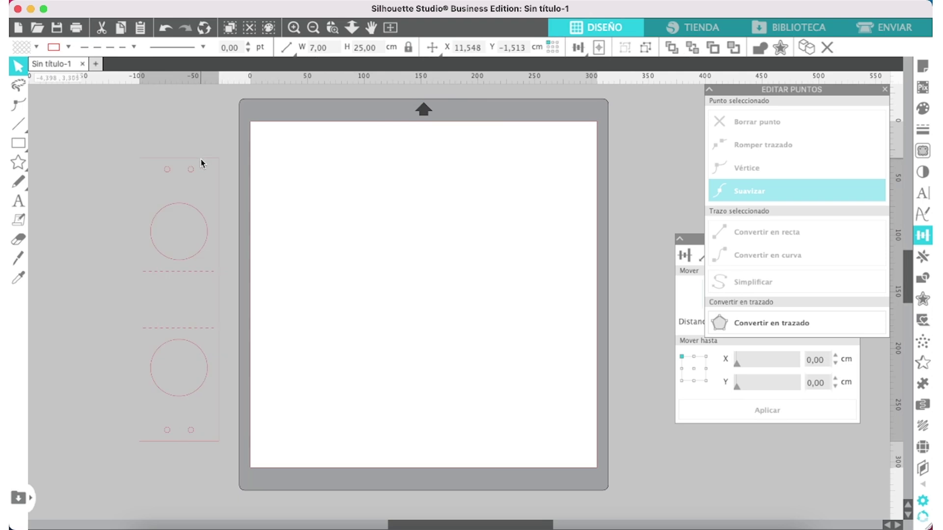
{"action": "left_click", "coordinate": [201, 163]}
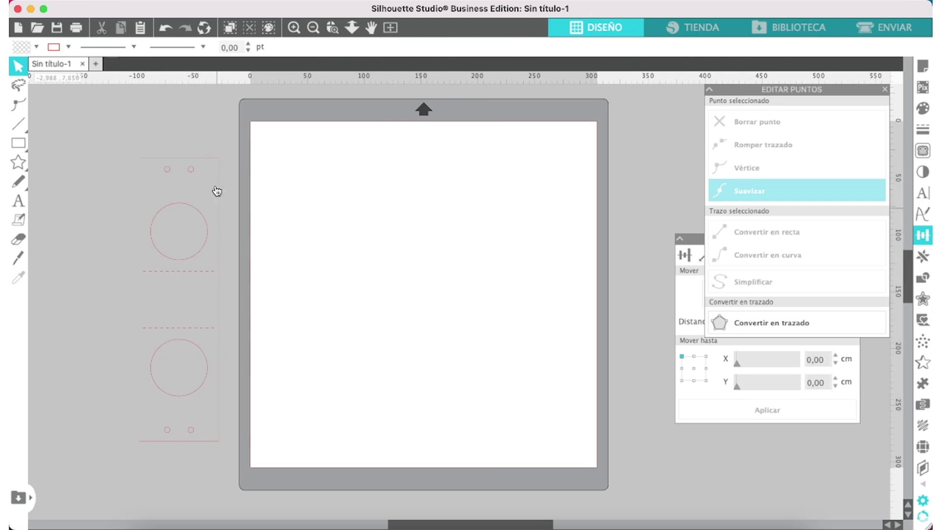
{"action": "left_click", "coordinate": [17, 144]}
{"action": "left_click", "coordinate": [36, 144]}
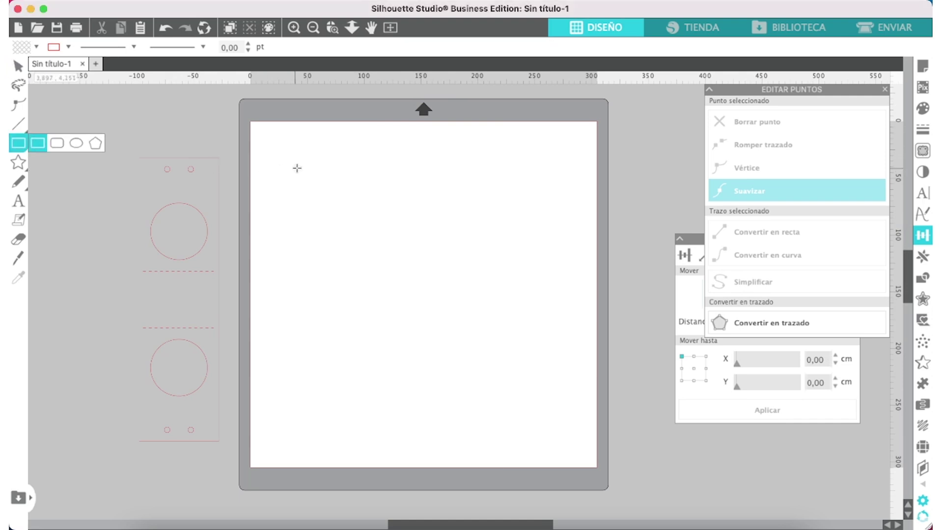
{"action": "mouse_move", "coordinate": [300, 168]}
{"action": "left_mouse_down"}
{"action": "mouse_move", "coordinate": [324, 252]}
{"action": "mouse_move", "coordinate": [386, 304]}
{"action": "left_mouse_up"}
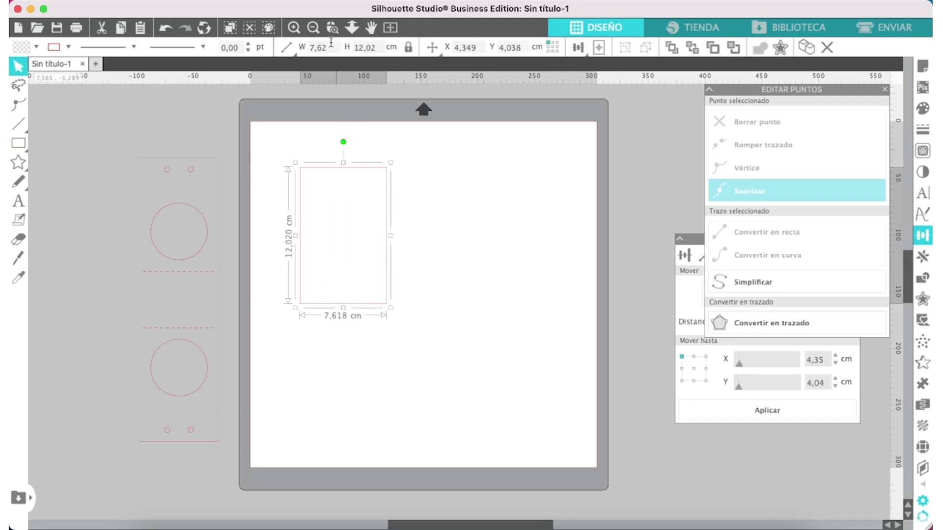
Step: Set the new rectangle to 9 cm wide and 11 cm high with proportions unlocked, and move it slightly up
{"action": "double_click", "coordinate": [315, 47]}
{"action": "type", "text": "9"}
{"action": "key", "text": "Return"}
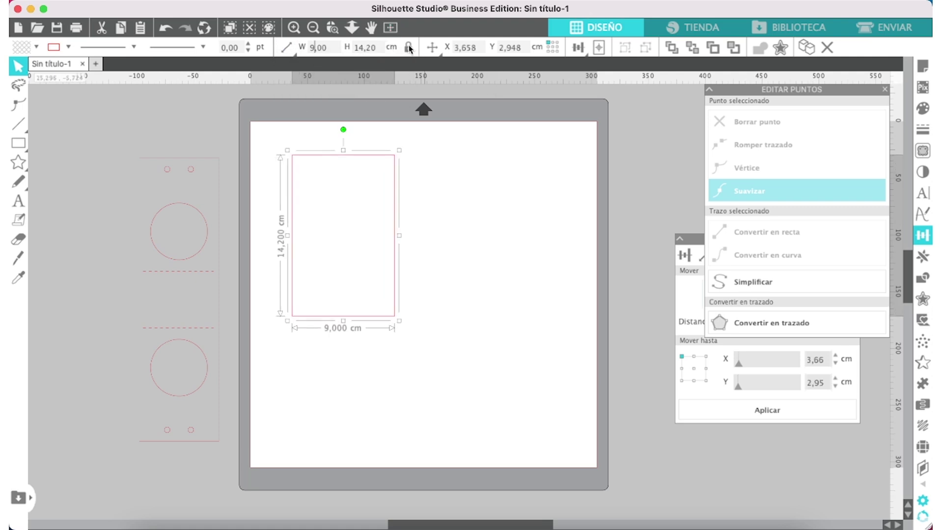
{"action": "double_click", "coordinate": [356, 48]}
{"action": "type", "text": "11"}
{"action": "key", "text": "Return"}
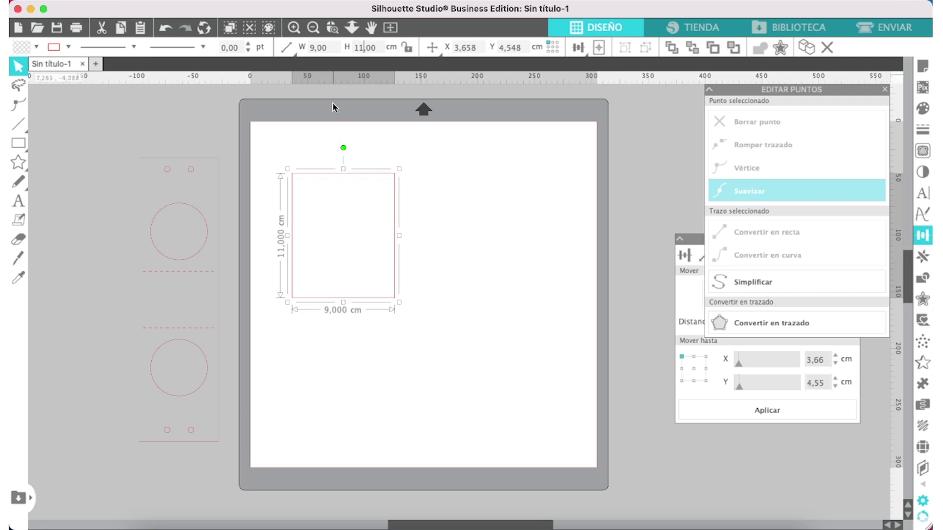
{"action": "left_click", "coordinate": [396, 238]}
Step: Draw a circle about 8.1 cm across beside the rectangle and set its diameter to 7 cm with proportions locked
{"action": "left_click", "coordinate": [19, 143]}
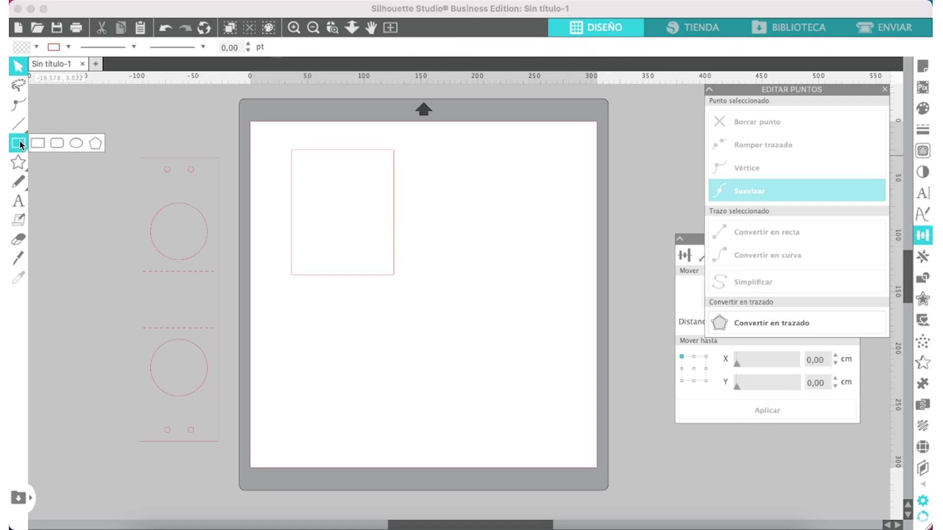
{"action": "left_click", "coordinate": [75, 142]}
{"action": "left_click_drag", "start_coordinate": [412, 160], "coordinate": [499, 264]}
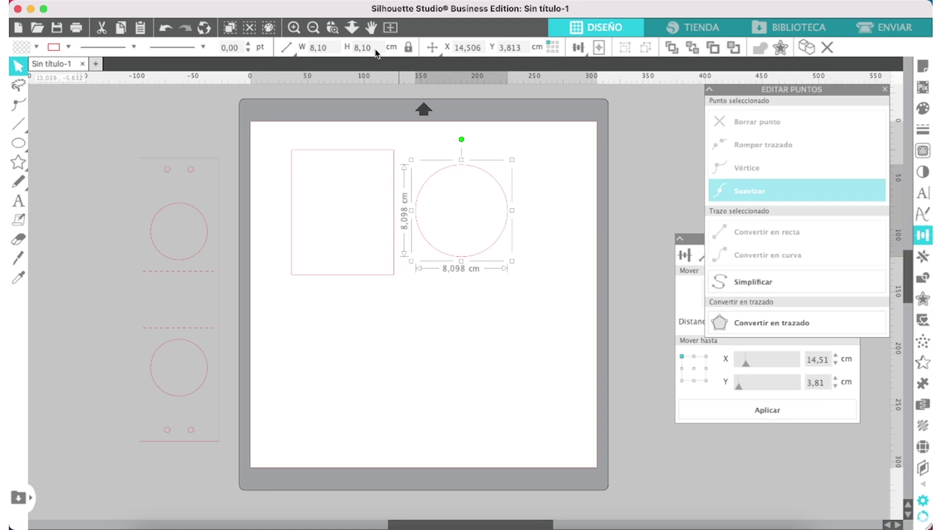
{"action": "key", "text": "super+a"}
{"action": "type", "text": "7"}
{"action": "key", "text": "Return"}
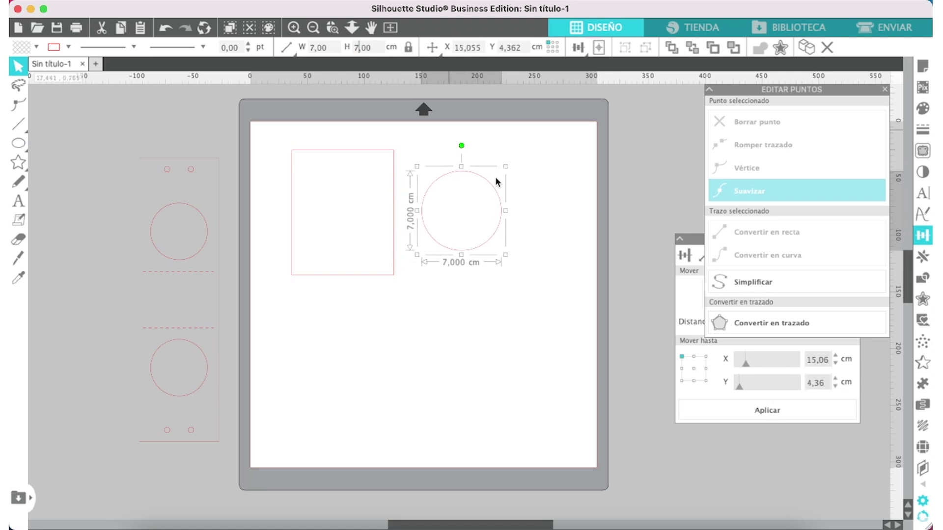
Step: Centre the circle and rectangle on a common vertical axis and align their bottom edges
{"action": "left_click_drag", "start_coordinate": [539, 147], "coordinate": [259, 311]}
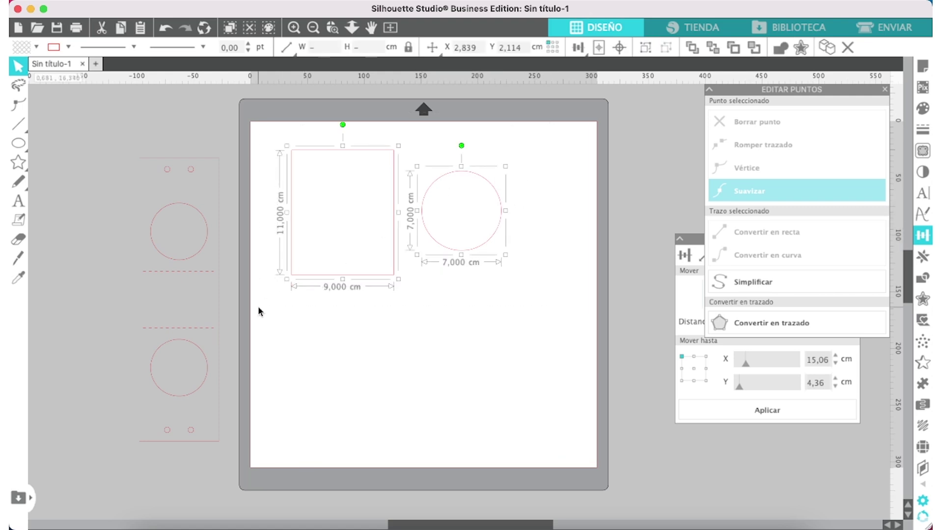
{"action": "left_click", "coordinate": [578, 47]}
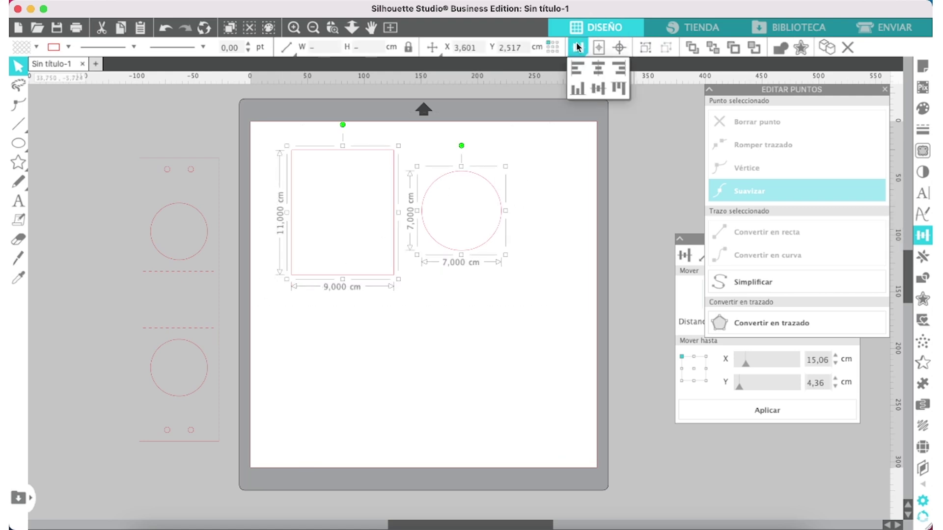
{"action": "left_click", "coordinate": [599, 66]}
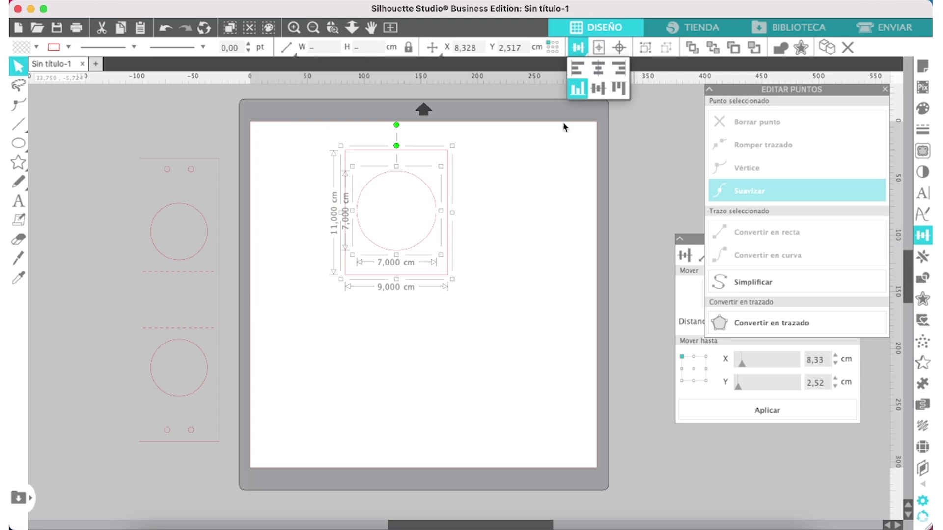
{"action": "left_click", "coordinate": [507, 267]}
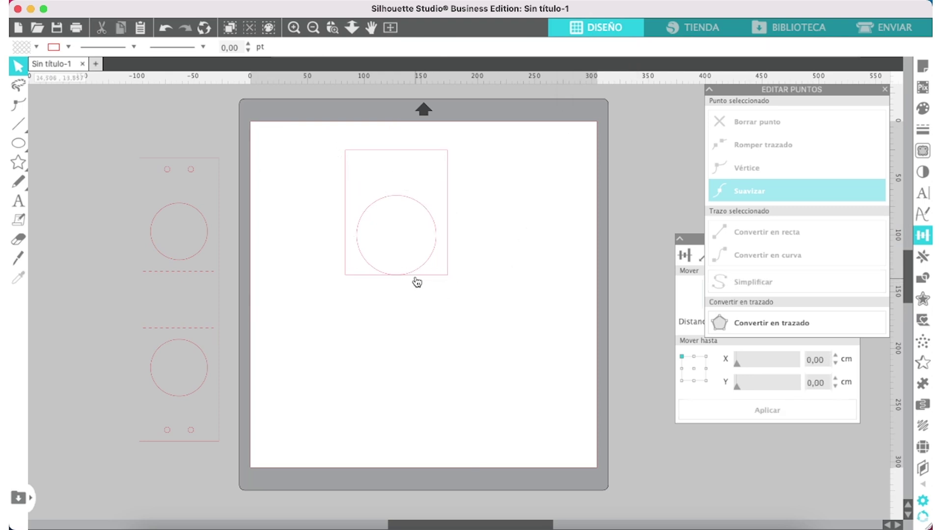
Step: Move the circle up 1 cm from the rectangle's bottom edge
{"action": "left_click", "coordinate": [362, 258]}
{"action": "left_click", "coordinate": [698, 295]}
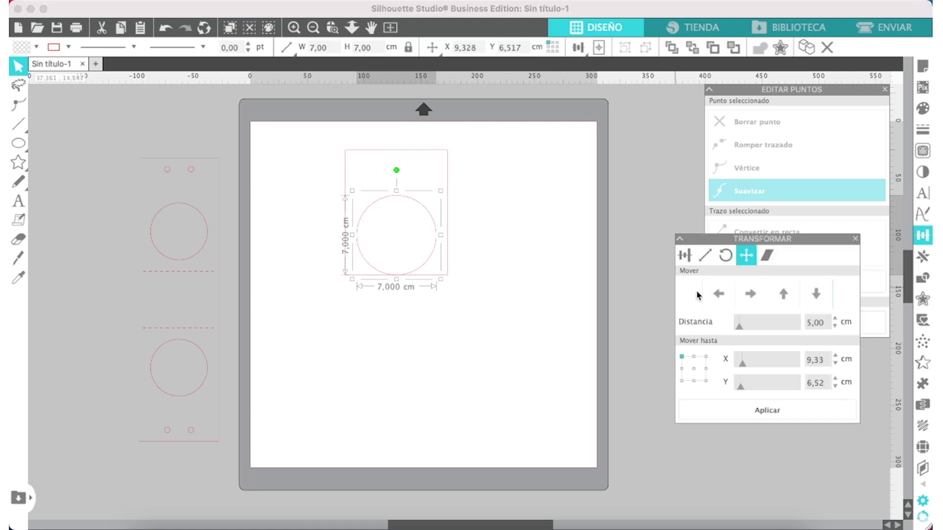
{"action": "left_click", "coordinate": [801, 326]}
{"action": "type", "text": "1"}
{"action": "left_click", "coordinate": [783, 294]}
{"action": "left_click", "coordinate": [498, 256]}
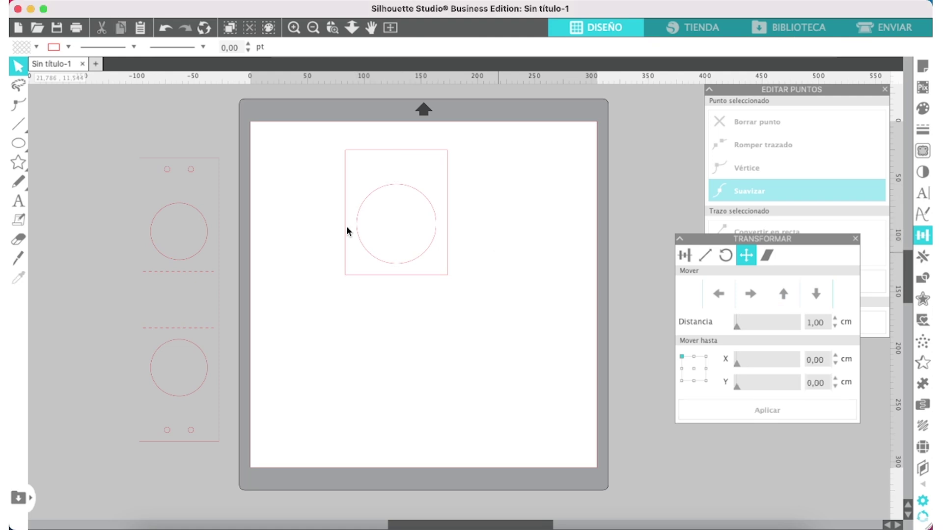
Step: Duplicate the rectangle directly below the original and resize the copy to about 6.16 cm high, keeping its 9 cm width
{"action": "left_click", "coordinate": [401, 150]}
{"action": "left_click", "coordinate": [403, 162]}
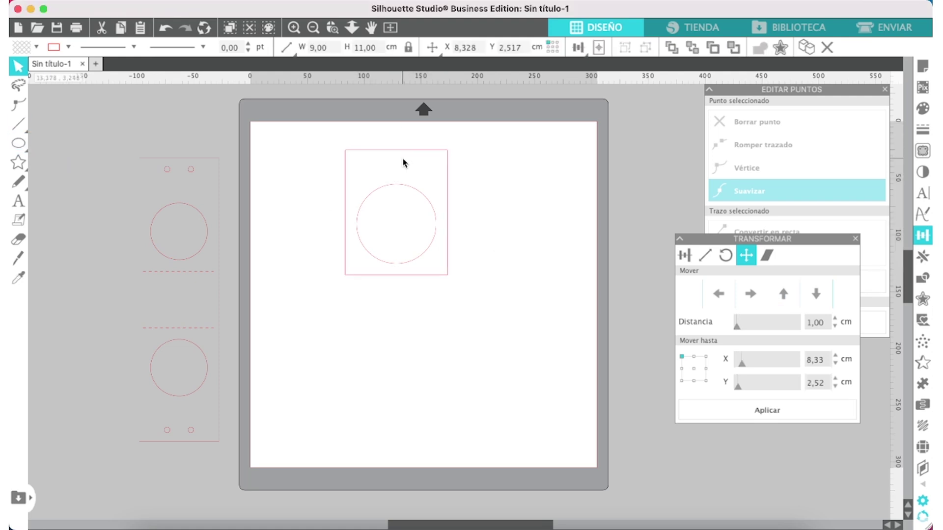
{"action": "left_click", "coordinate": [399, 150]}
{"action": "left_click_drag", "start_coordinate": [397, 144], "coordinate": [395, 344]}
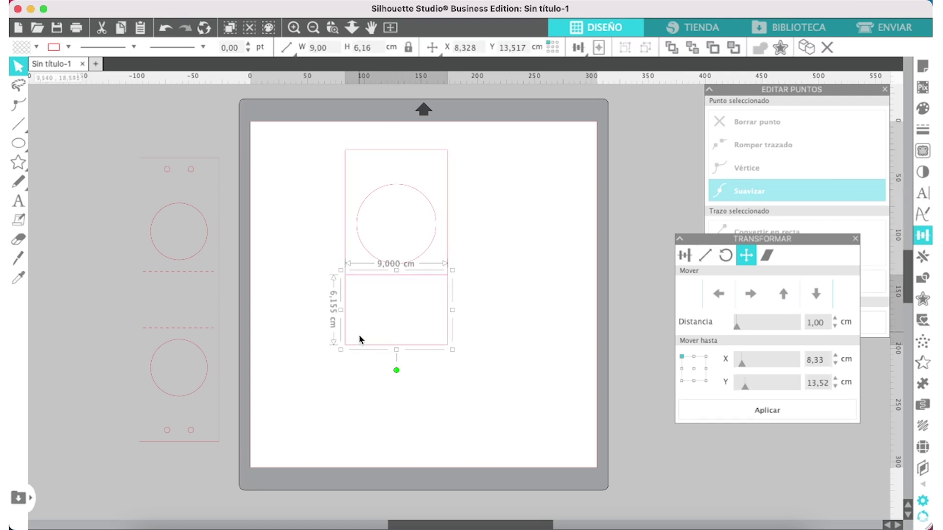
{"action": "left_click", "coordinate": [469, 352]}
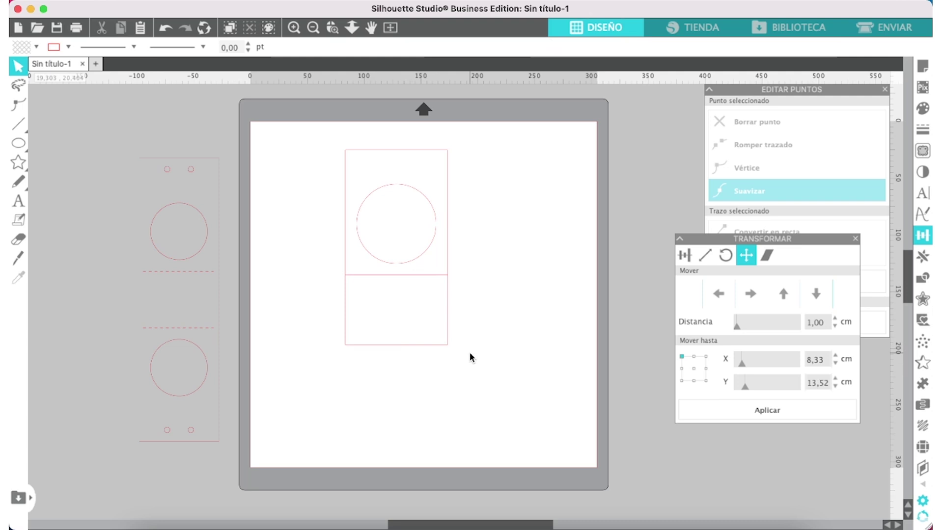
Step: Set the lower rectangle's height to 7 cm with proportions locked
{"action": "left_click", "coordinate": [435, 346]}
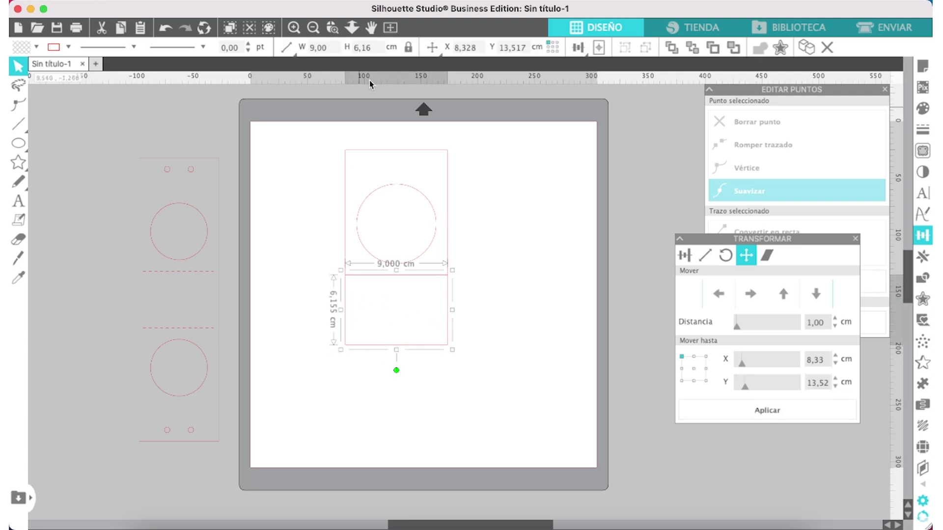
{"action": "left_click_drag", "start_coordinate": [374, 48], "coordinate": [346, 48]}
{"action": "type", "text": "7"}
{"action": "key", "text": "Return"}
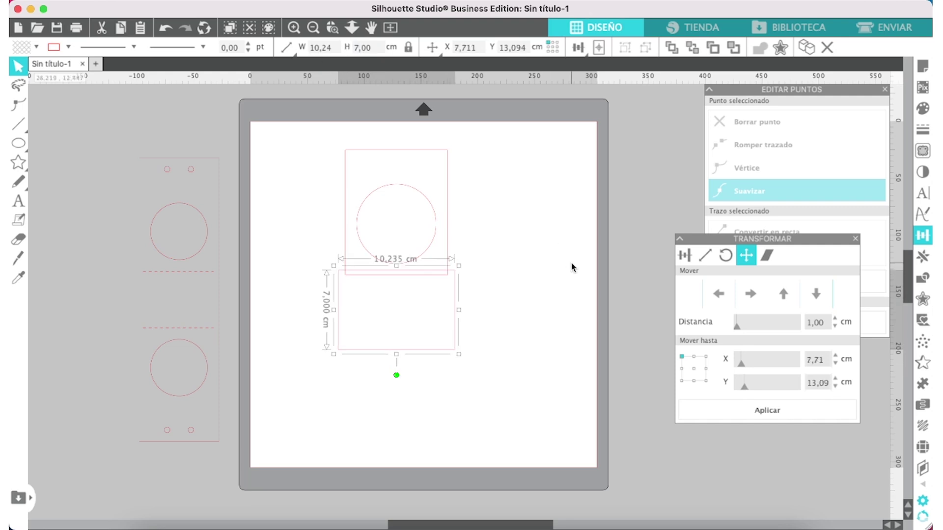
Step: Set the lower rectangle's width to 9 cm and place it flush against the upper rectangle's bottom edge
{"action": "left_click_drag", "start_coordinate": [331, 47], "coordinate": [291, 47]}
{"action": "type", "text": "9"}
{"action": "key", "text": "Return"}
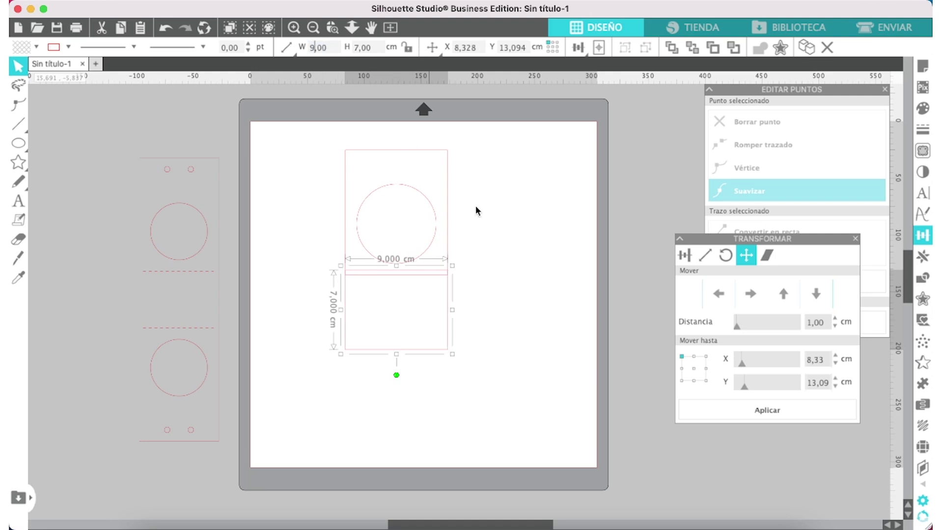
{"action": "left_click", "coordinate": [493, 301]}
{"action": "left_click", "coordinate": [448, 300]}
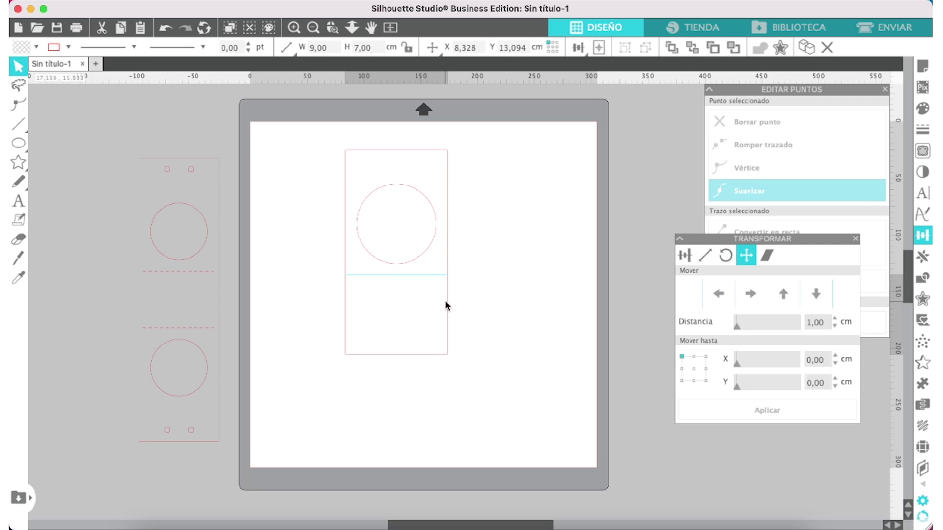
{"action": "left_click", "coordinate": [445, 301]}
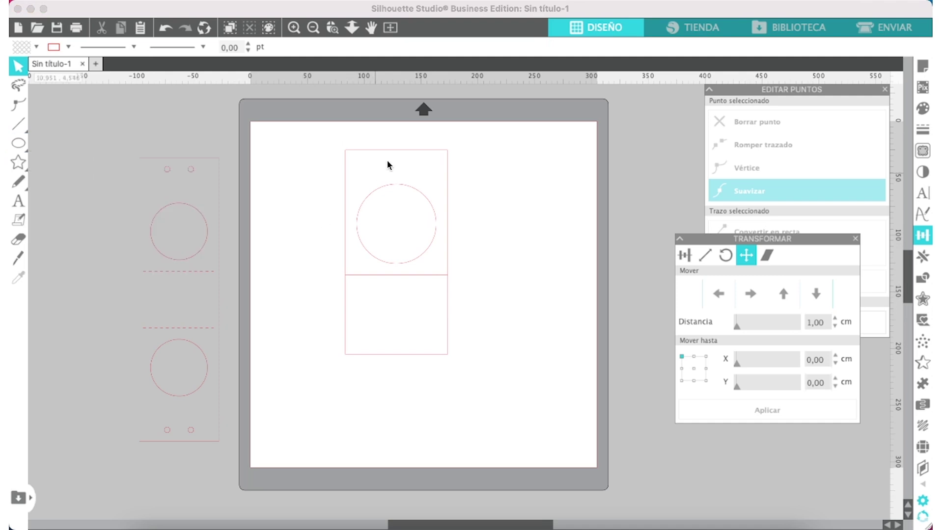
Step: Draw a small circle about 0.71 cm in diameter above the large circle, inside the upper rectangle
{"action": "left_click", "coordinate": [22, 145]}
{"action": "left_click", "coordinate": [76, 143]}
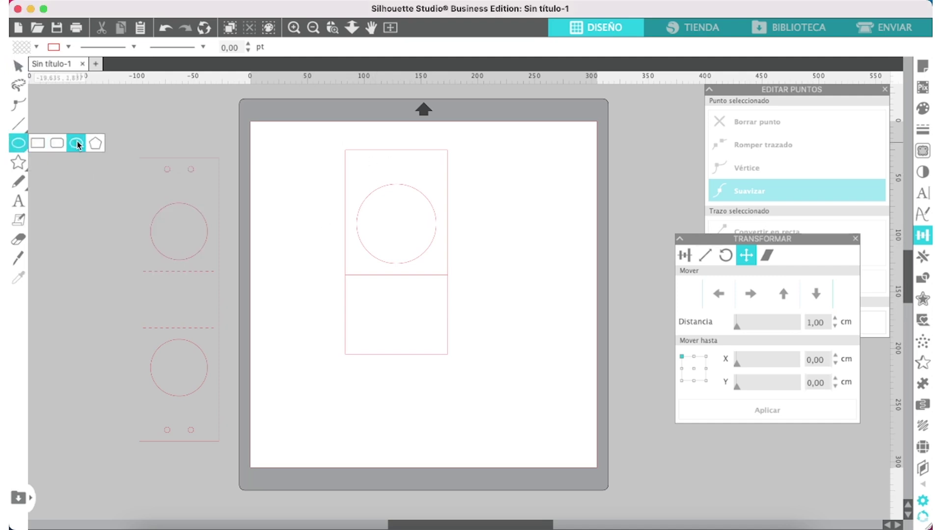
{"action": "left_click_drag", "start_coordinate": [374, 158], "coordinate": [385, 166]}
{"action": "key", "text": "v"}
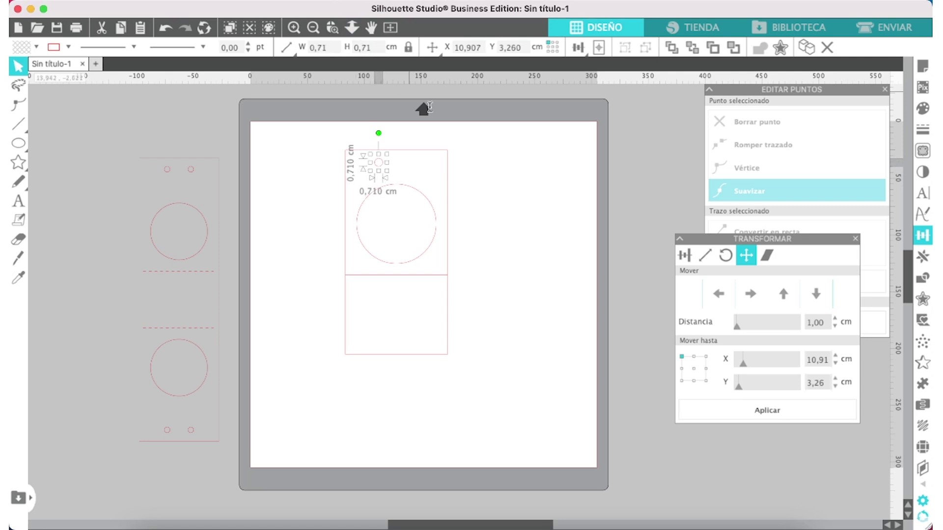
Step: Duplicate the small circle and move the copy about 2.26 cm to the right of the original
{"action": "left_click", "coordinate": [502, 168]}
{"action": "left_click", "coordinate": [379, 166]}
{"action": "left_click", "coordinate": [380, 167]}
{"action": "left_click", "coordinate": [380, 167]}
{"action": "key", "text": "Right"}
{"action": "key", "text": "Right"}
{"action": "key", "text": "Right"}
{"action": "key", "text": "Right"}
{"action": "key", "text": "Right"}
{"action": "key", "text": "Right"}
{"action": "key", "text": "Right"}
{"action": "key", "text": "Right"}
{"action": "key", "text": "Right"}
{"action": "key", "text": "Right"}
{"action": "key", "text": "Right"}
{"action": "key", "text": "Right"}
{"action": "key", "text": "Right"}
{"action": "key", "text": "Right"}
{"action": "key", "text": "Right"}
{"action": "key", "text": "Right"}
{"action": "key", "text": "Right"}
{"action": "key", "text": "Right"}
{"action": "key", "text": "Right"}
{"action": "key", "text": "Right"}
{"action": "key", "text": "Right"}
{"action": "key", "text": "Right"}
{"action": "key", "text": "Right"}
{"action": "key", "text": "Right"}
{"action": "key", "text": "Right"}
{"action": "key", "text": "Right"}
{"action": "key", "text": "Right"}
{"action": "key", "text": "Right"}
{"action": "key", "text": "Right"}
{"action": "key", "text": "Right"}
{"action": "key", "text": "Right"}
{"action": "key", "text": "Right"}
{"action": "key", "text": "Right"}
{"action": "key", "text": "Right"}
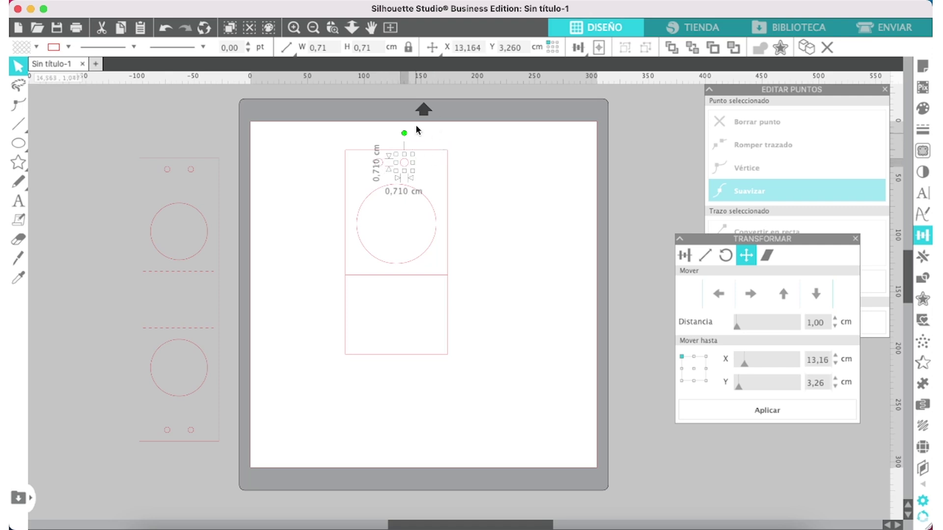
{"action": "left_click", "coordinate": [431, 139]}
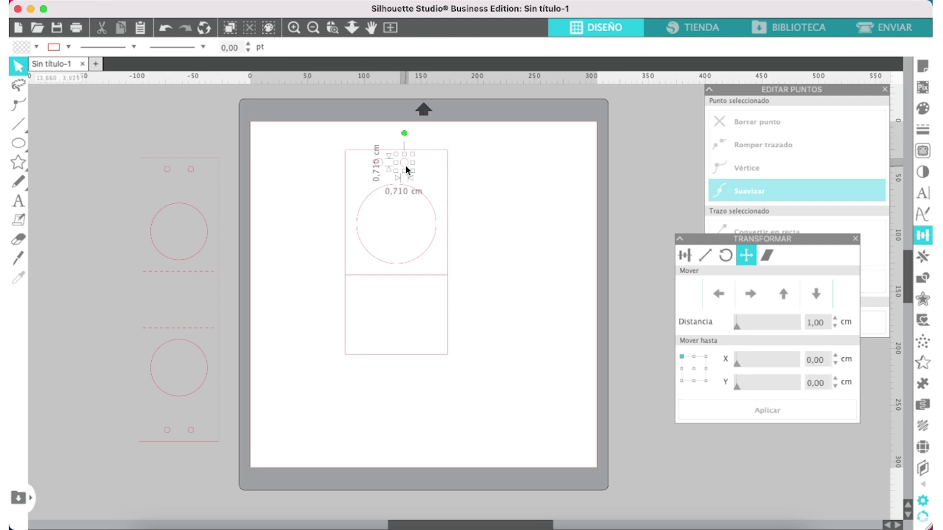
Step: Set both small circles to 0.5 cm wide and 0.5 cm high
{"action": "left_click", "coordinate": [407, 170]}
{"action": "left_click", "coordinate": [362, 45]}
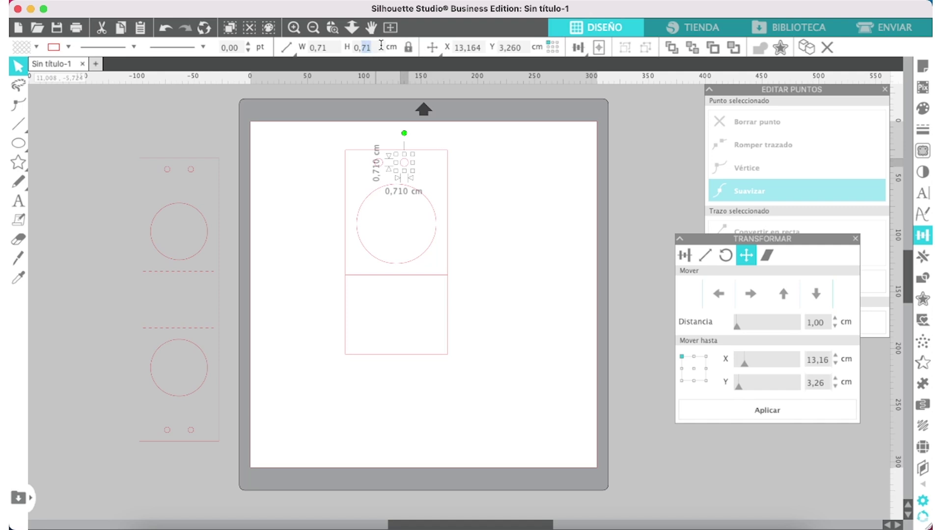
{"action": "type", "text": "0,5"}
{"action": "key", "text": "Return"}
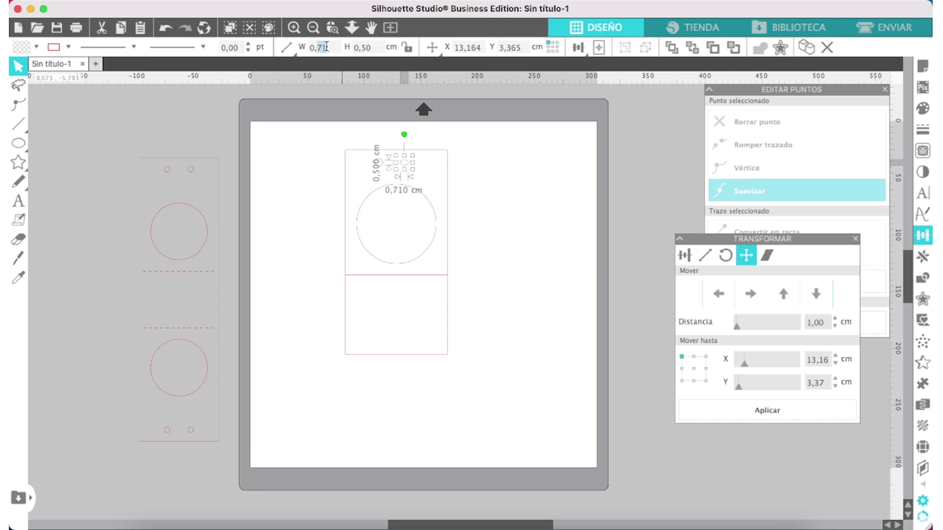
{"action": "left_click", "coordinate": [482, 156]}
{"action": "left_click", "coordinate": [379, 166]}
{"action": "left_click", "coordinate": [410, 164]}
{"action": "left_click", "coordinate": [407, 163]}
{"action": "key", "text": "Left"}
{"action": "key", "text": "Left"}
{"action": "key", "text": "Left"}
{"action": "key", "text": "Left"}
{"action": "key", "text": "Left"}
{"action": "key", "text": "Left"}
{"action": "key", "text": "Left"}
{"action": "key", "text": "Left"}
{"action": "key", "text": "Left"}
{"action": "key", "text": "Left"}
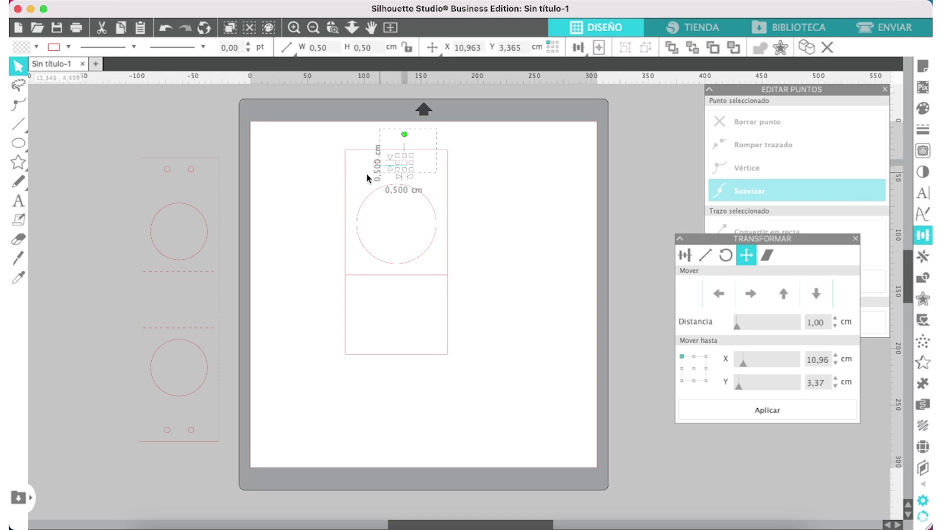
Step: Group the two small circles and centre them on the vertical axis of the large circle and rectangles
{"action": "left_click", "coordinate": [378, 162], "text": "shift"}
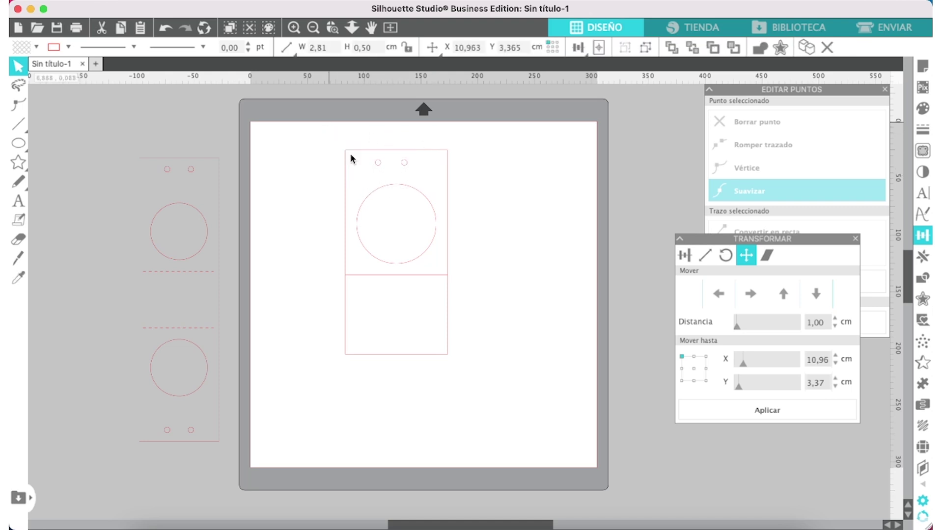
{"action": "left_click", "coordinate": [349, 153], "text": "shift"}
{"action": "left_click", "coordinate": [577, 49]}
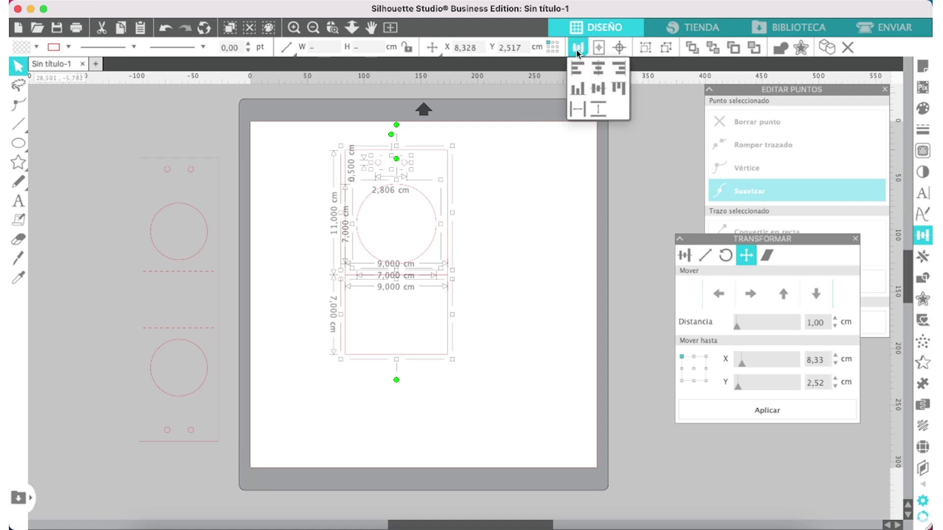
{"action": "left_click", "coordinate": [597, 68]}
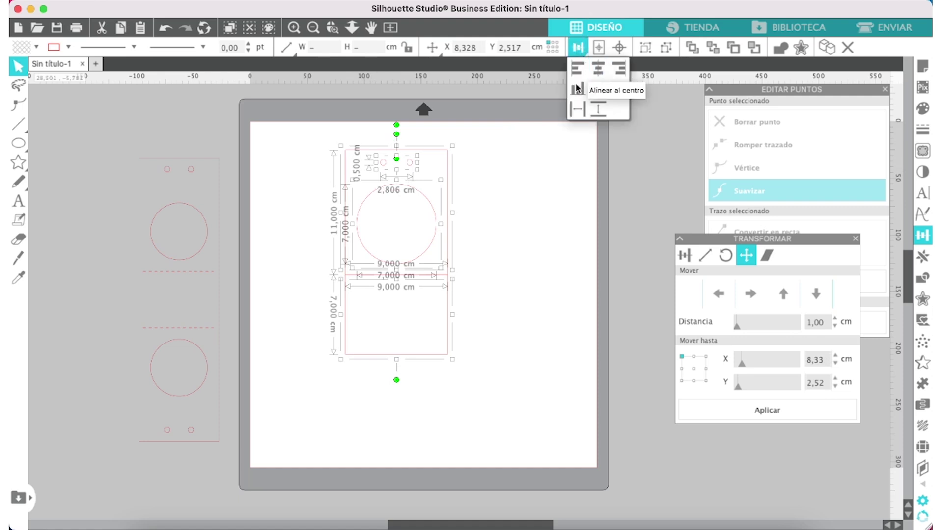
{"action": "left_click", "coordinate": [477, 172]}
Step: Move the pair of small circles up about 0.28 cm towards the upper rectangle's top edge
{"action": "left_click", "coordinate": [410, 163]}
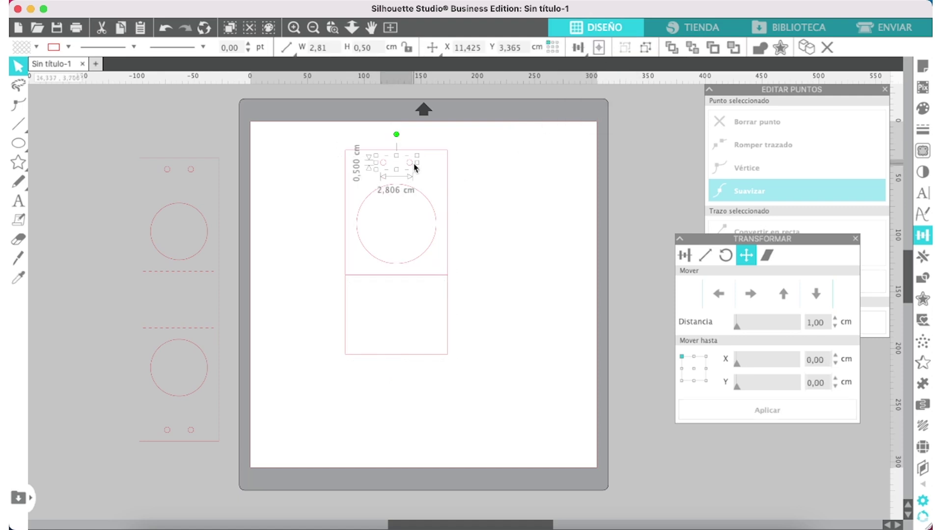
{"action": "key", "text": "Up"}
{"action": "key", "text": "Up"}
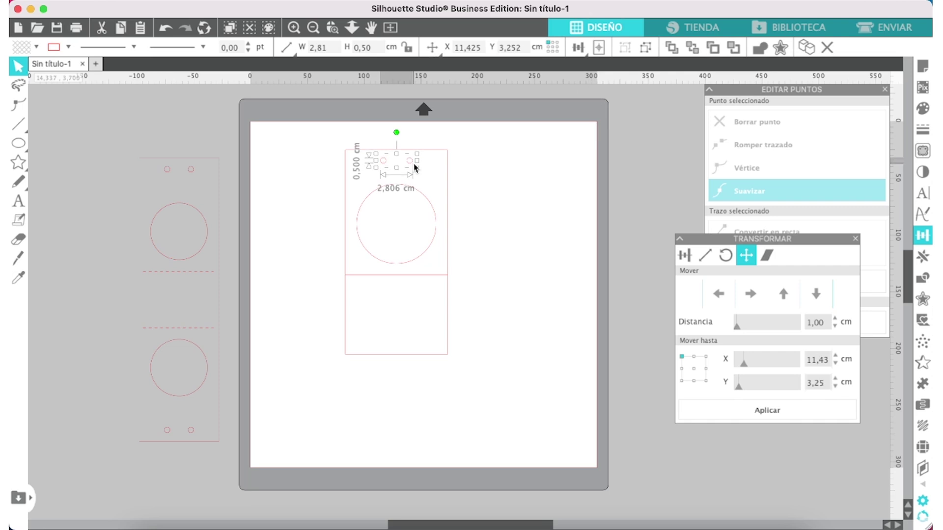
{"action": "key", "text": "Up"}
{"action": "key", "text": "Up"}
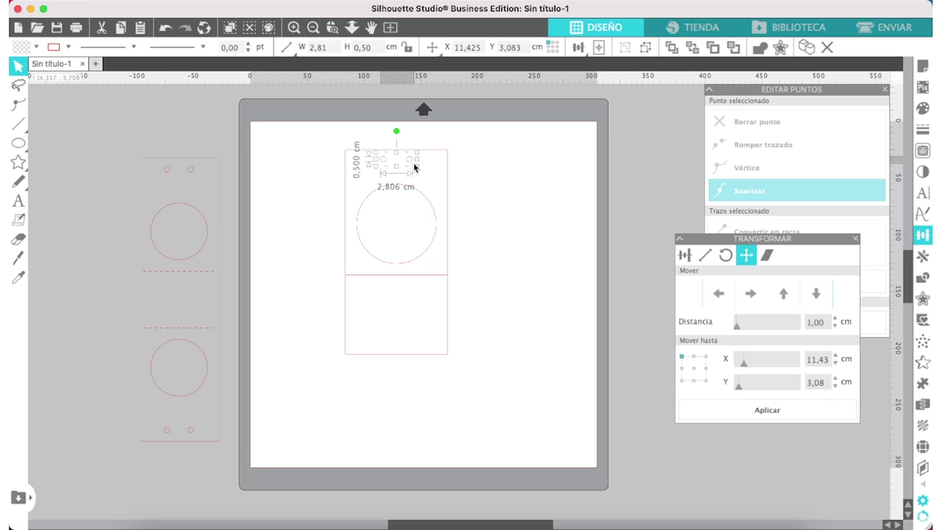
{"action": "left_click", "coordinate": [468, 181]}
Step: Combine the upper rectangle, its large circle and the two small circles into a compound path
{"action": "left_click_drag", "start_coordinate": [505, 122], "coordinate": [310, 293]}
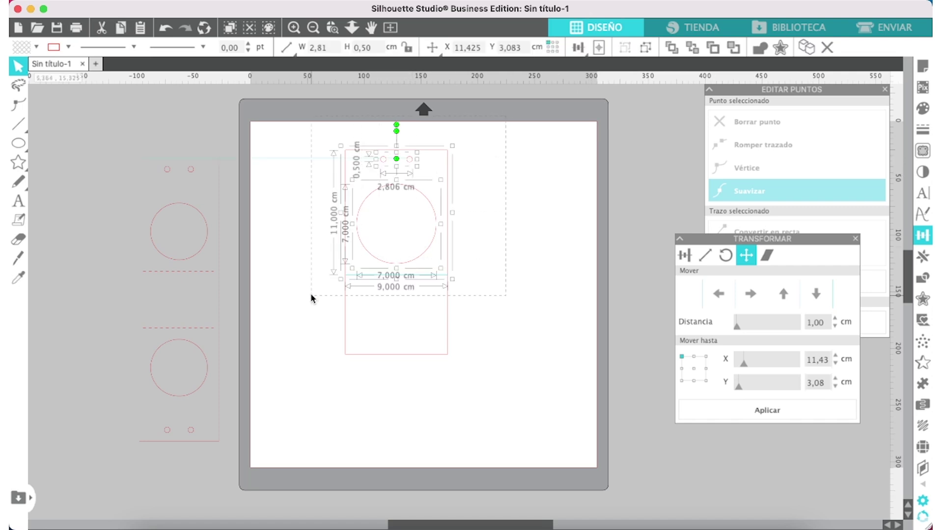
{"action": "right_click", "coordinate": [347, 229]}
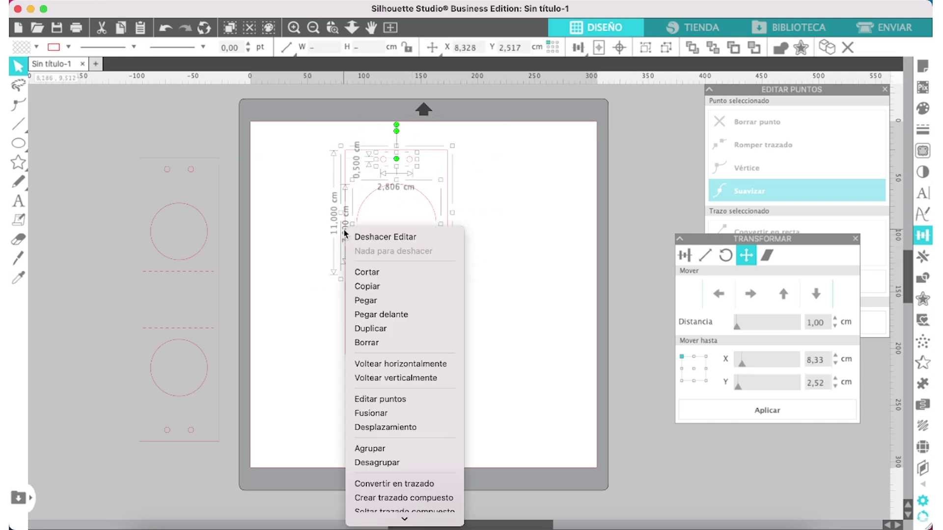
{"action": "left_click", "coordinate": [403, 499]}
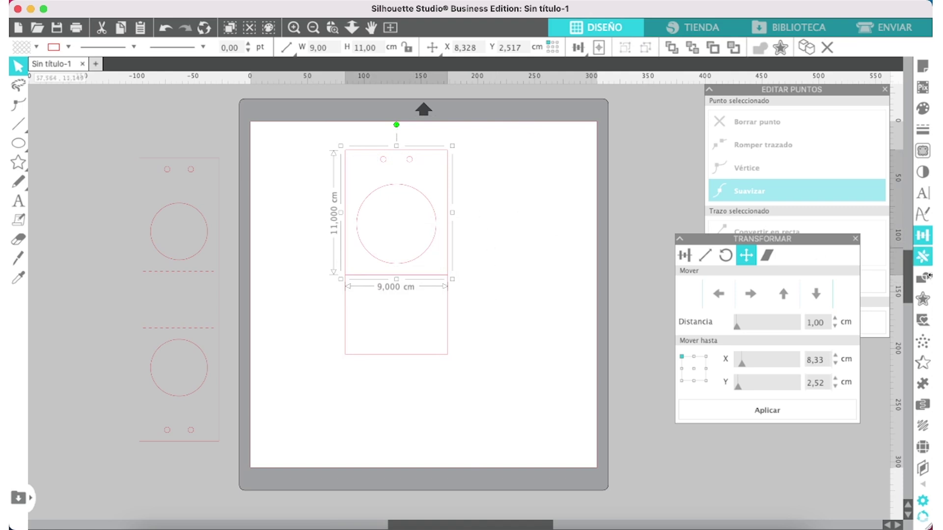
Step: Mirror the upper panel downwards and move the mirrored copy down 7 cm, below the middle rectangle
{"action": "left_click", "coordinate": [922, 256]}
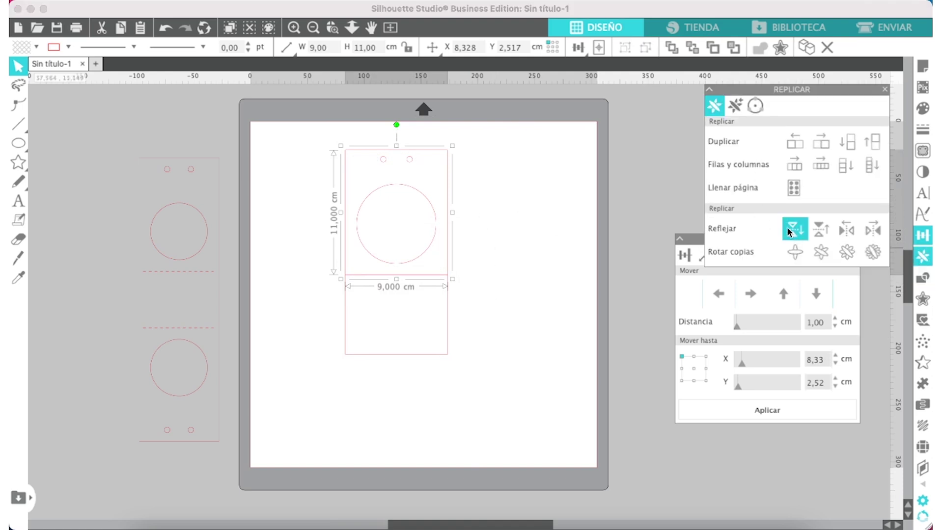
{"action": "left_click", "coordinate": [788, 231]}
{"action": "left_click_drag", "start_coordinate": [827, 324], "coordinate": [796, 319]}
{"action": "type", "text": "7"}
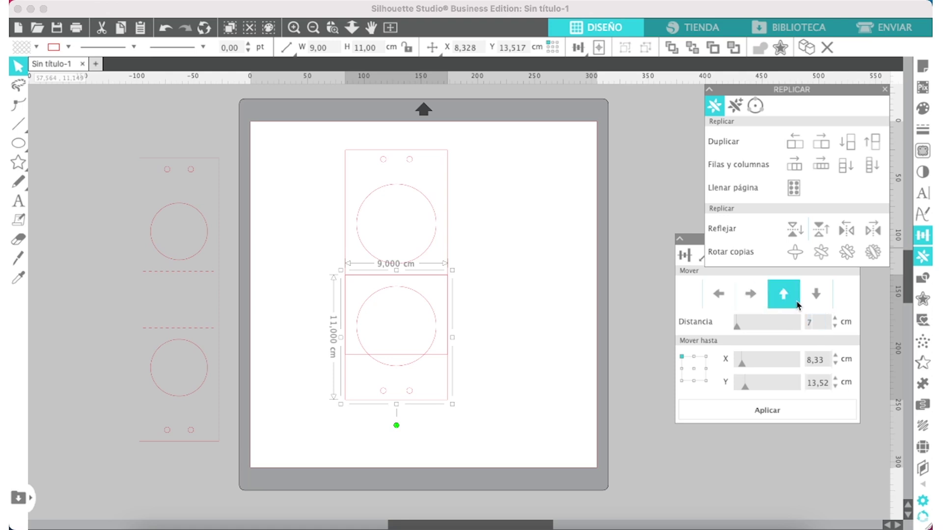
{"action": "left_click", "coordinate": [815, 294]}
Step: Move the complete three-part template to the left side of the page, at about X 1.67 and Y 0.77 cm
{"action": "left_click", "coordinate": [483, 146]}
{"action": "left_click_drag", "start_coordinate": [484, 146], "coordinate": [326, 488]}
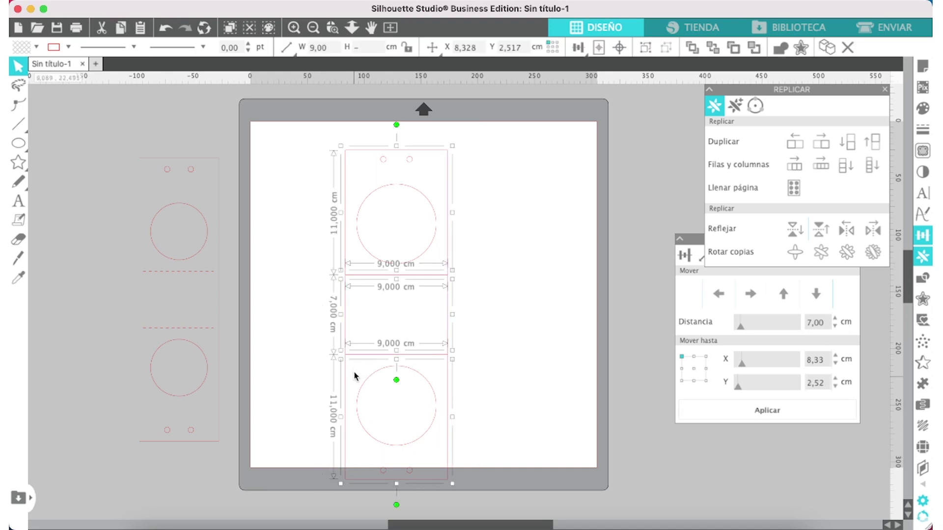
{"action": "left_click_drag", "start_coordinate": [335, 335], "coordinate": [270, 315]}
{"action": "left_click", "coordinate": [493, 263]}
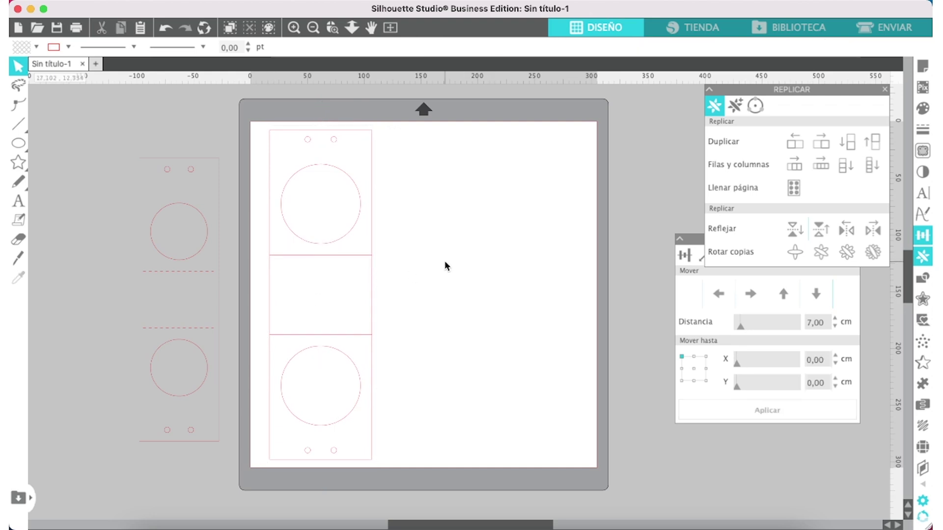
Step: Weld the upper, middle and lower sections into one outline while keeping a separate copy of the middle rectangle
{"action": "left_click", "coordinate": [300, 256]}
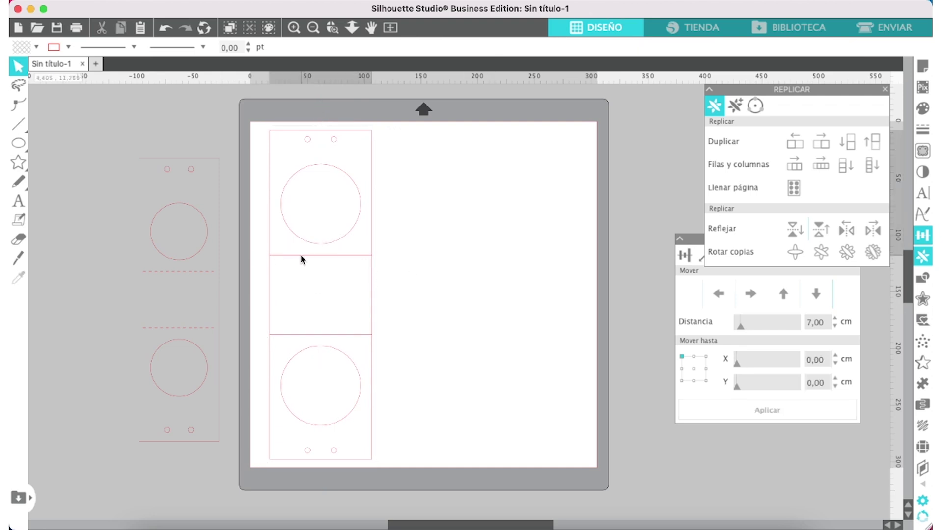
{"action": "left_click", "coordinate": [270, 289]}
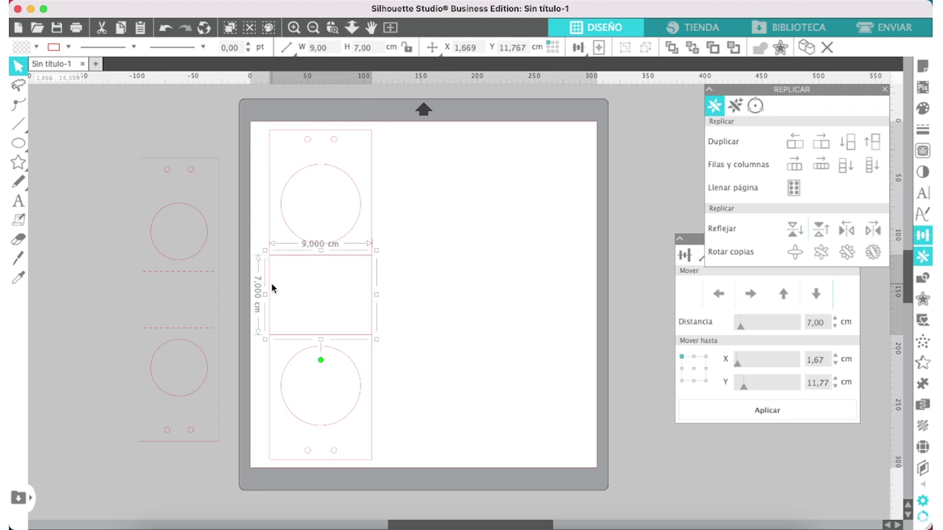
{"action": "left_click", "coordinate": [271, 283]}
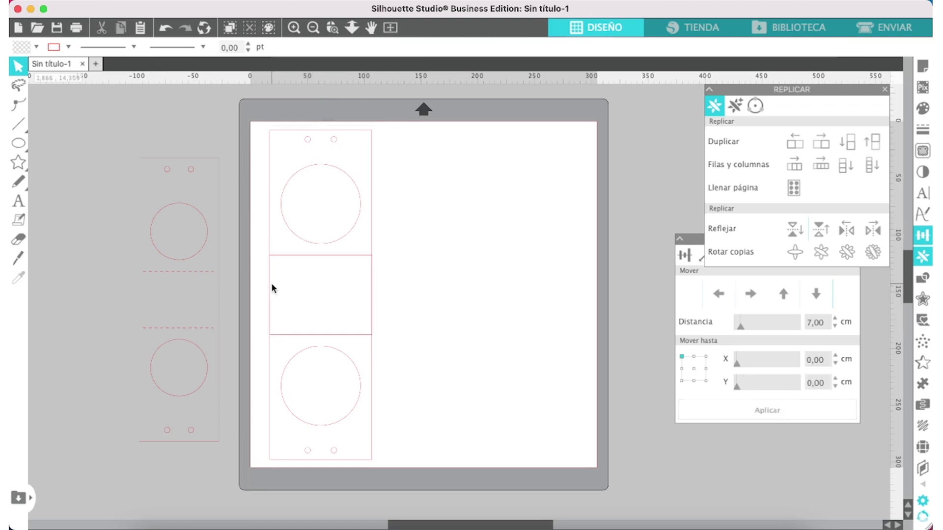
{"action": "left_click", "coordinate": [271, 288]}
{"action": "left_click", "coordinate": [270, 213], "text": "shift"}
{"action": "left_click", "coordinate": [268, 374], "text": "shift"}
{"action": "left_click", "coordinate": [779, 48]}
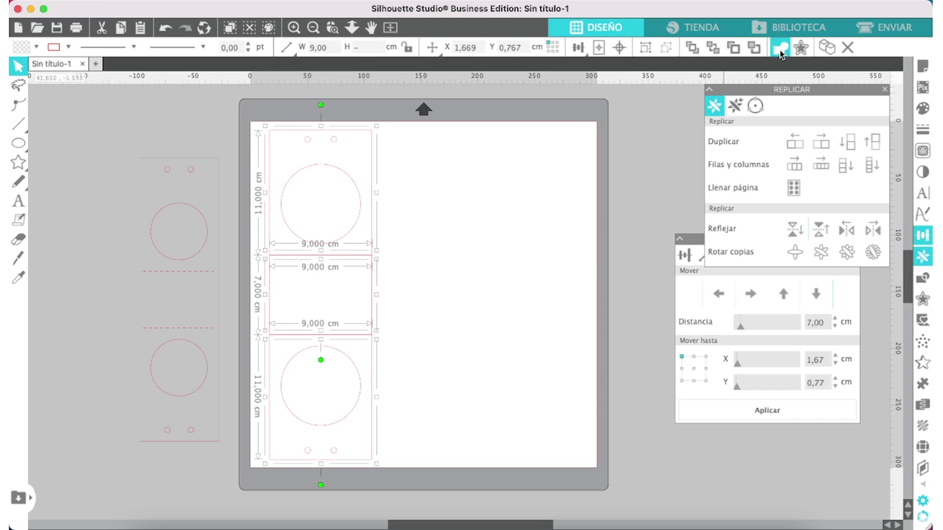
Step: Apply a dashed line style to the 9 × 7 cm middle rectangle
{"action": "double_click", "coordinate": [375, 369]}
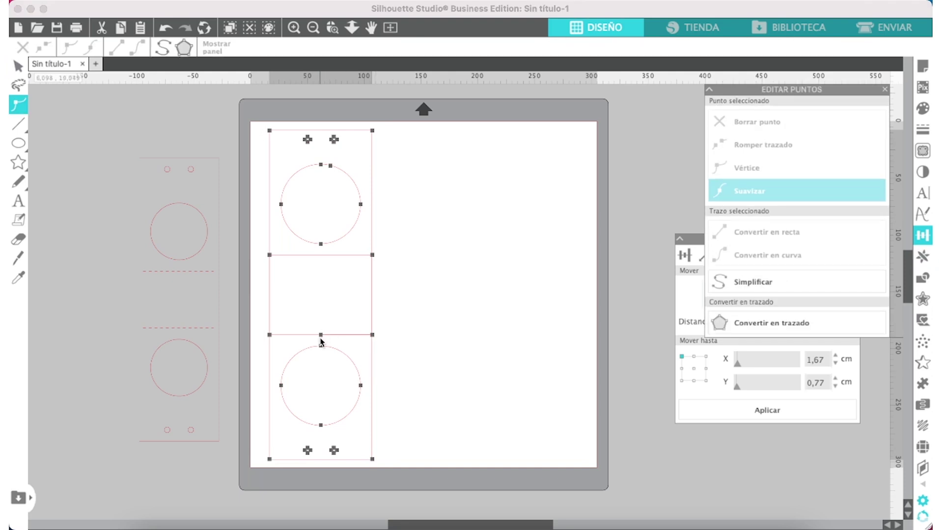
{"action": "left_click", "coordinate": [407, 322]}
{"action": "left_click", "coordinate": [327, 256]}
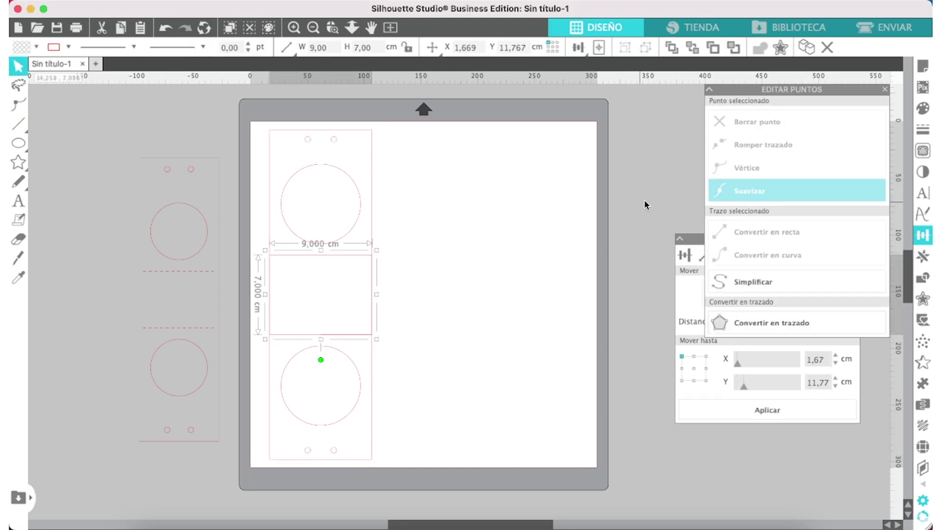
{"action": "left_click", "coordinate": [923, 129]}
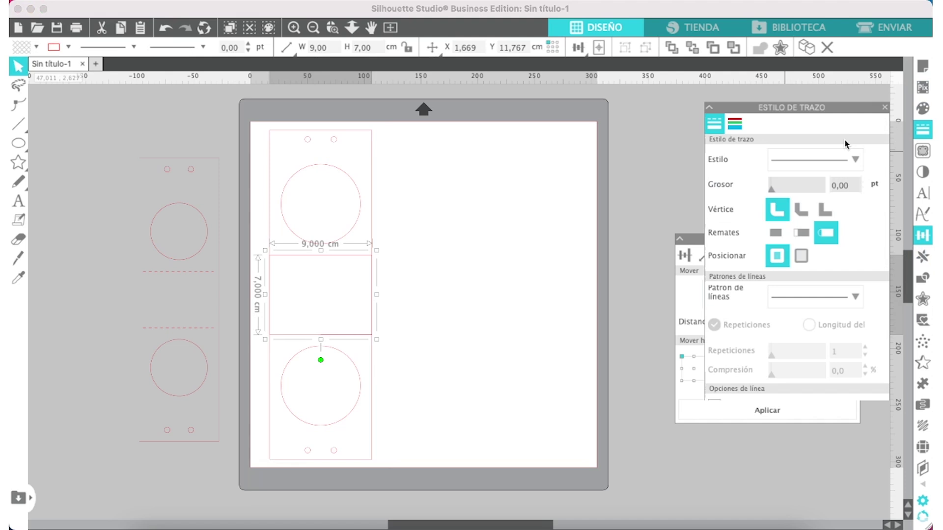
{"action": "left_click", "coordinate": [805, 154]}
{"action": "left_click", "coordinate": [810, 204]}
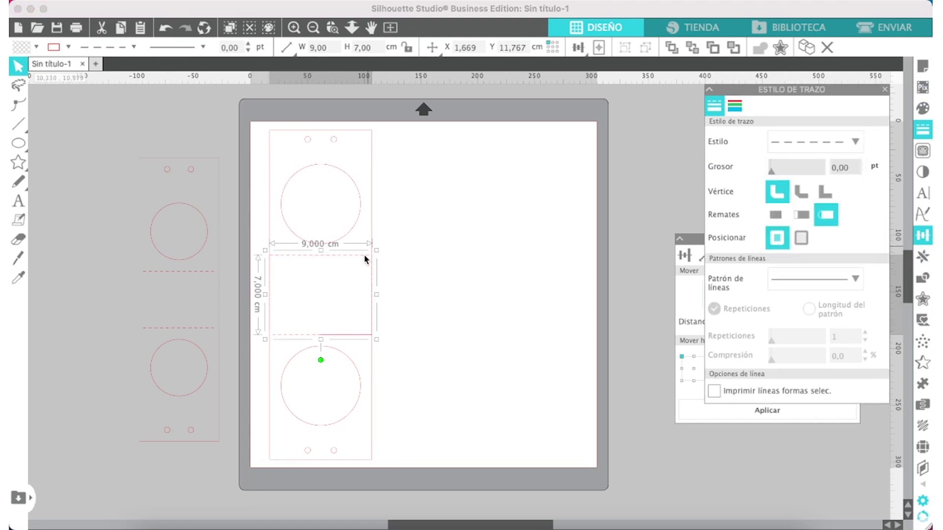
{"action": "left_click", "coordinate": [411, 322]}
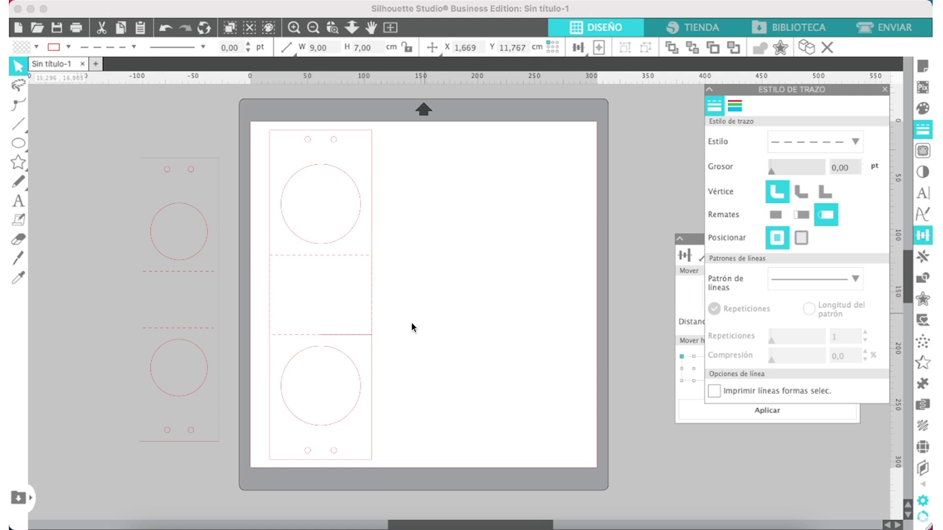
Step: Delete the welded outline's stray point at the centre of the lower fold line
{"action": "left_click", "coordinate": [371, 369]}
{"action": "double_click", "coordinate": [370, 365]}
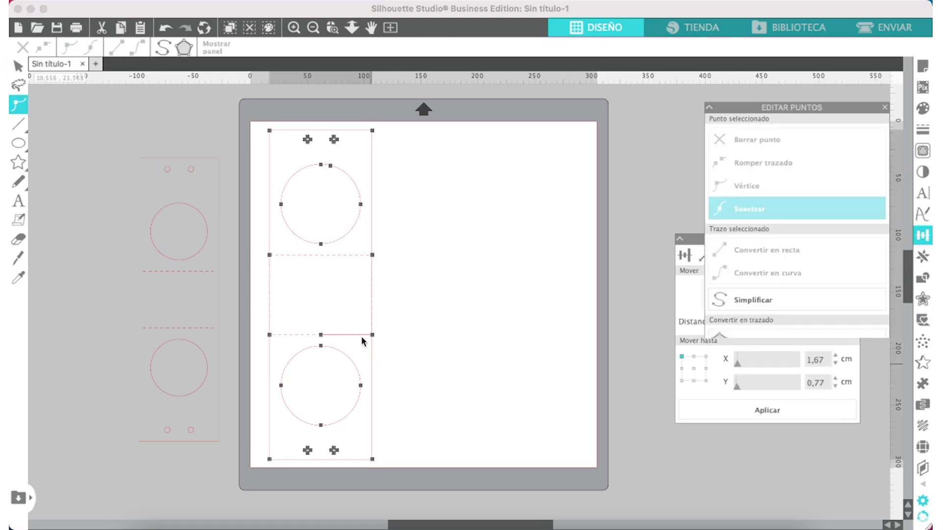
{"action": "left_click", "coordinate": [321, 334]}
{"action": "left_click", "coordinate": [735, 122]}
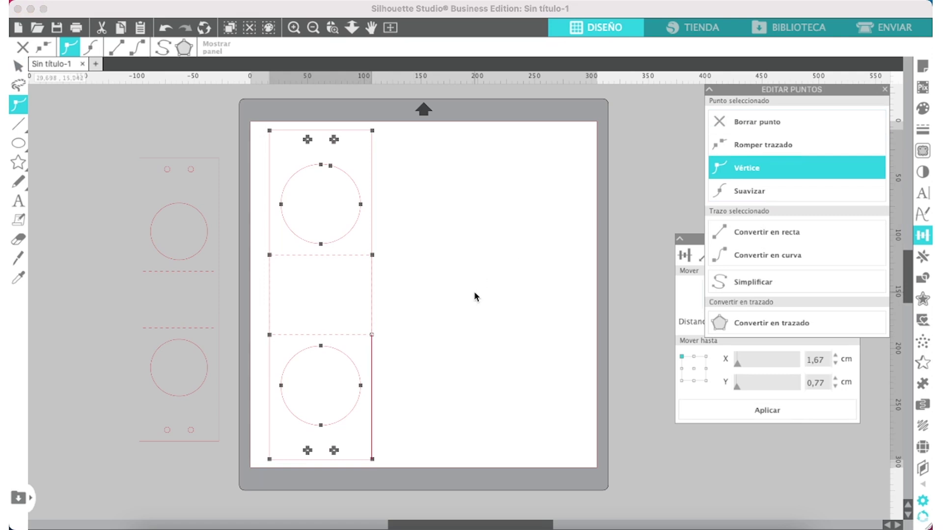
{"action": "left_click", "coordinate": [473, 291]}
Step: Break the dashed middle rectangle's path at its four corners and release the compound path into separate line segments
{"action": "left_click", "coordinate": [351, 264]}
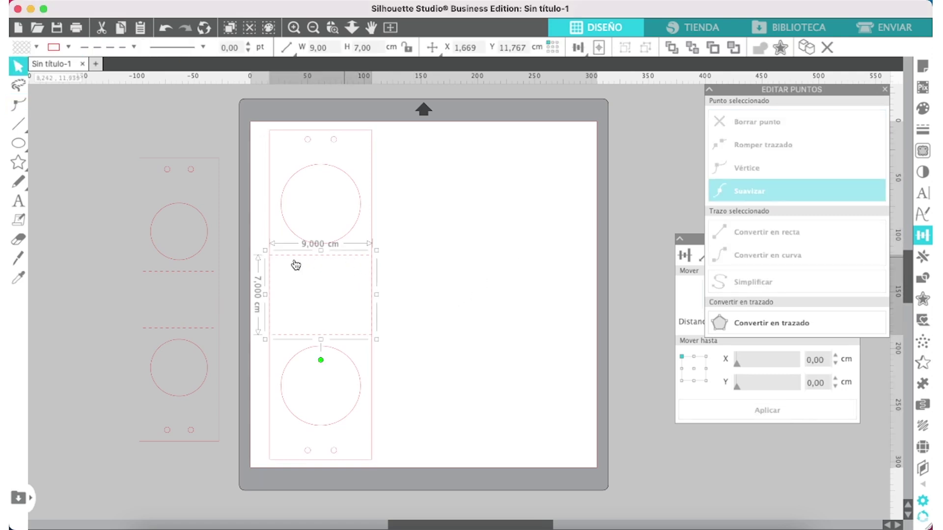
{"action": "double_click", "coordinate": [357, 260]}
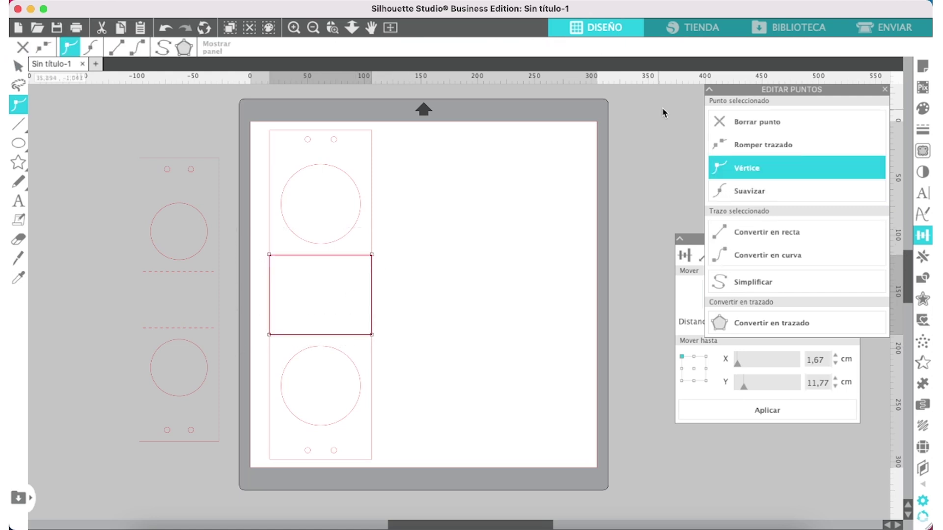
{"action": "left_click", "coordinate": [756, 144]}
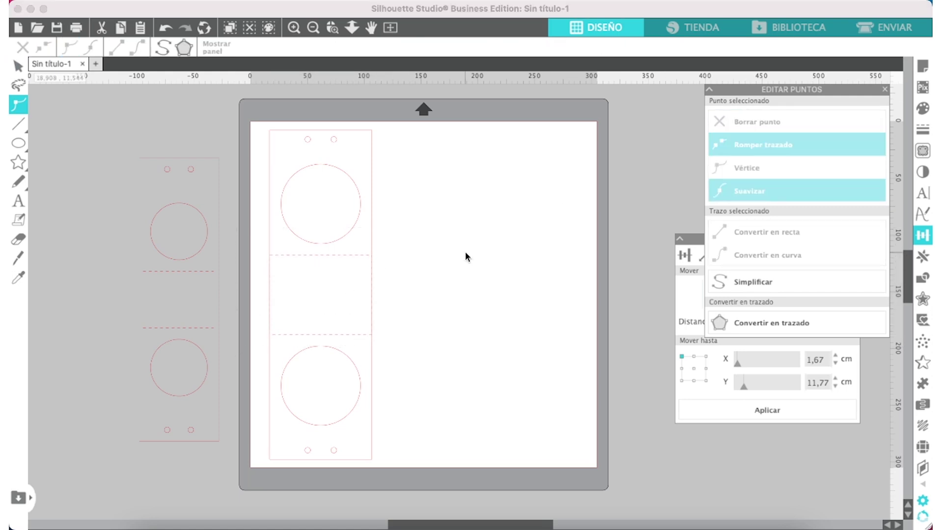
{"action": "left_click", "coordinate": [358, 262]}
{"action": "right_click", "coordinate": [357, 260]}
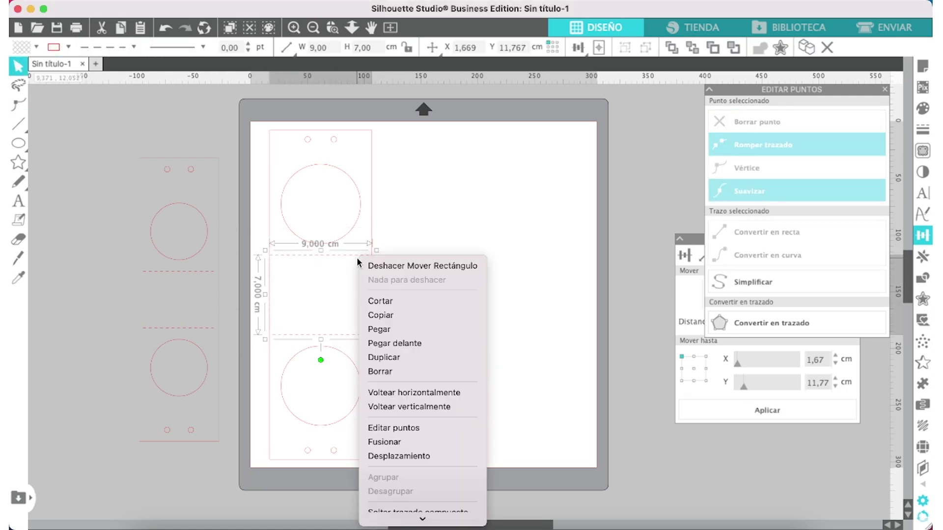
{"action": "left_click", "coordinate": [421, 510]}
{"action": "left_click", "coordinate": [434, 301]}
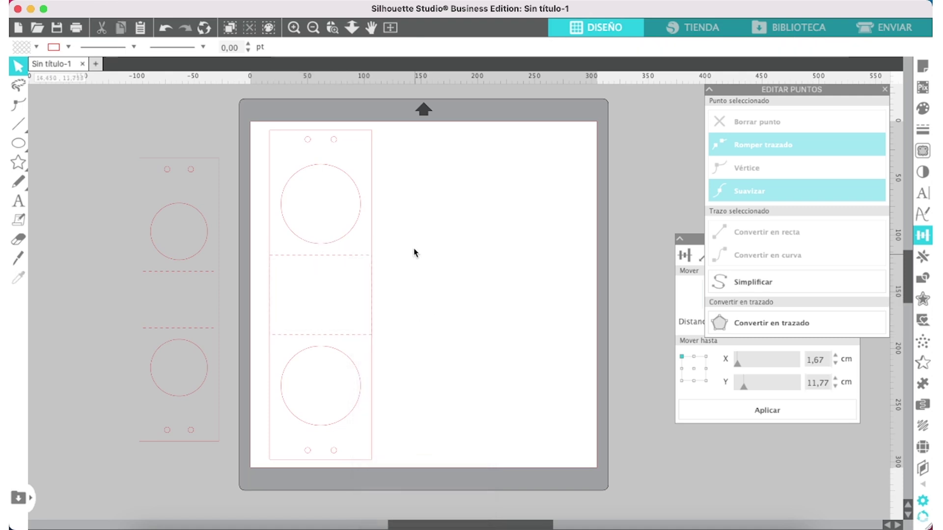
Step: Delete the middle rectangle's two vertical side segments, keeping only the dashed fold lines
{"action": "left_click", "coordinate": [373, 325]}
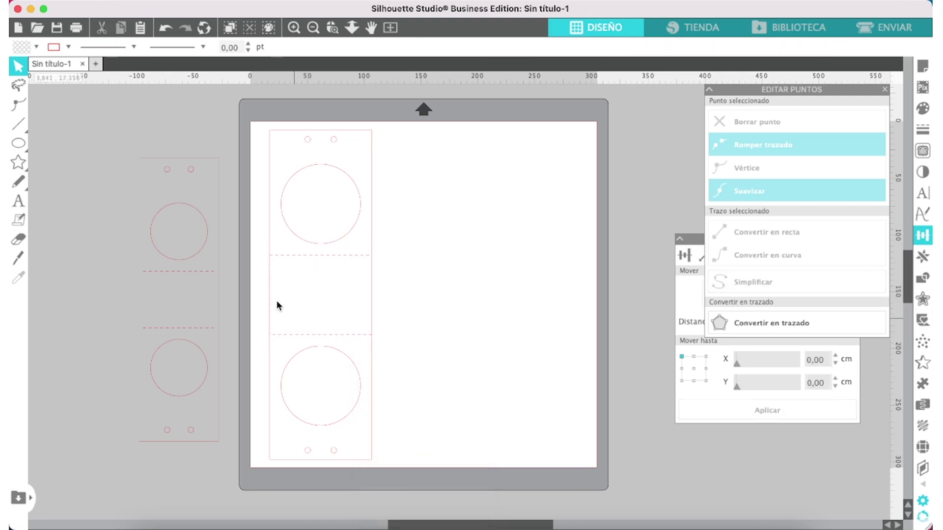
{"action": "left_click", "coordinate": [270, 320]}
{"action": "key", "text": "Delete"}
Step: Group the two dashed fold lines and shorten them slightly at both ends so they sit just inside the 9 cm wide outline
{"action": "left_click", "coordinate": [330, 256]}
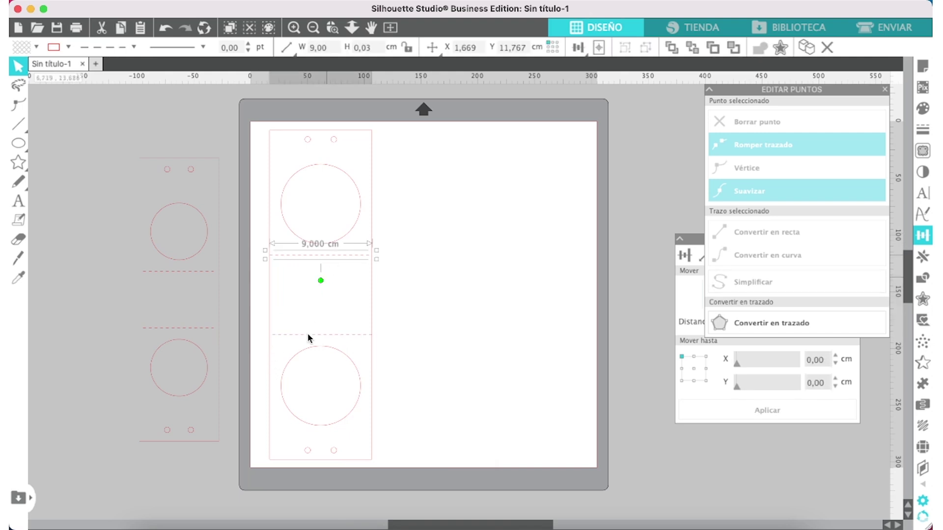
{"action": "left_click", "coordinate": [307, 336], "text": "shift"}
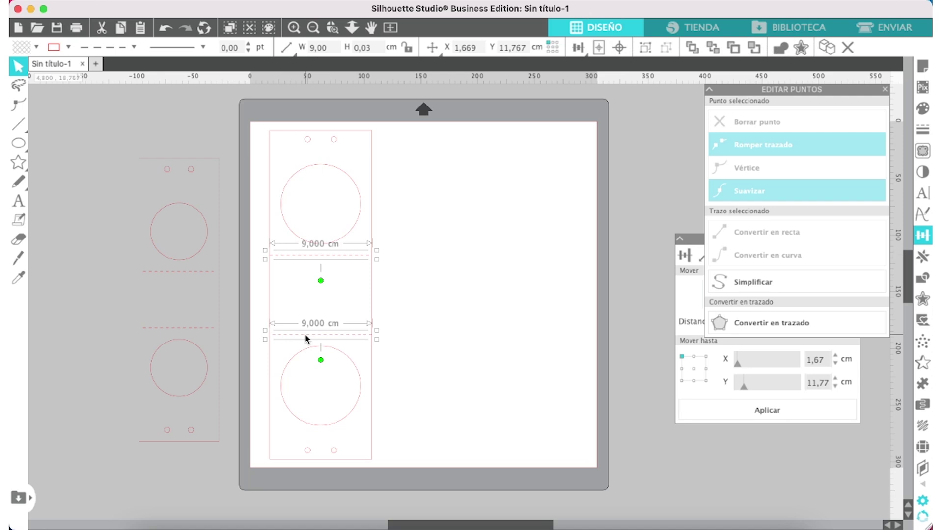
{"action": "key", "text": "super+g"}
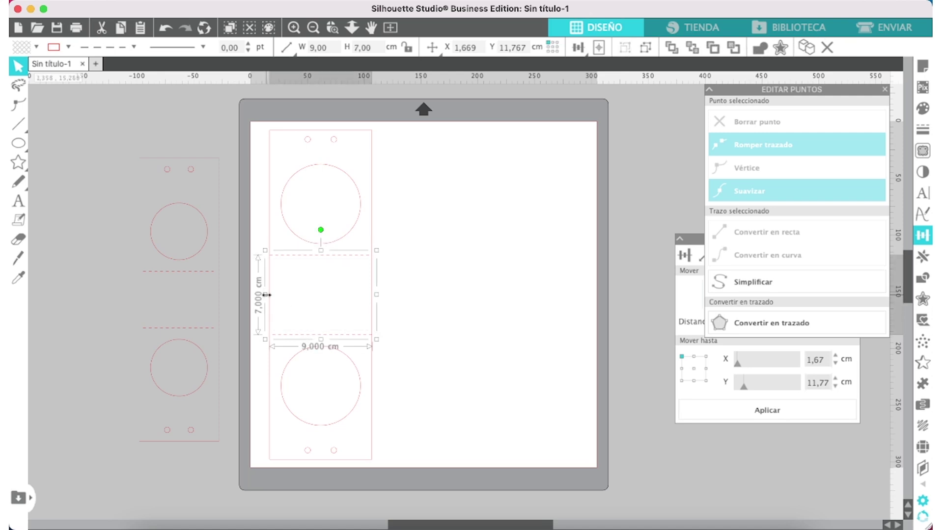
{"action": "left_click_drag", "start_coordinate": [266, 295], "coordinate": [268, 295]}
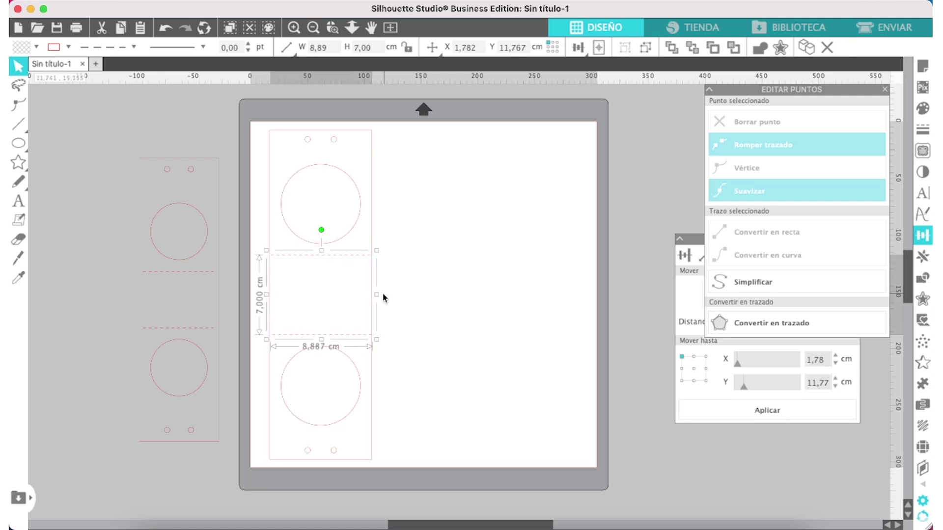
{"action": "left_click_drag", "start_coordinate": [376, 294], "coordinate": [375, 296]}
{"action": "left_click", "coordinate": [393, 279]}
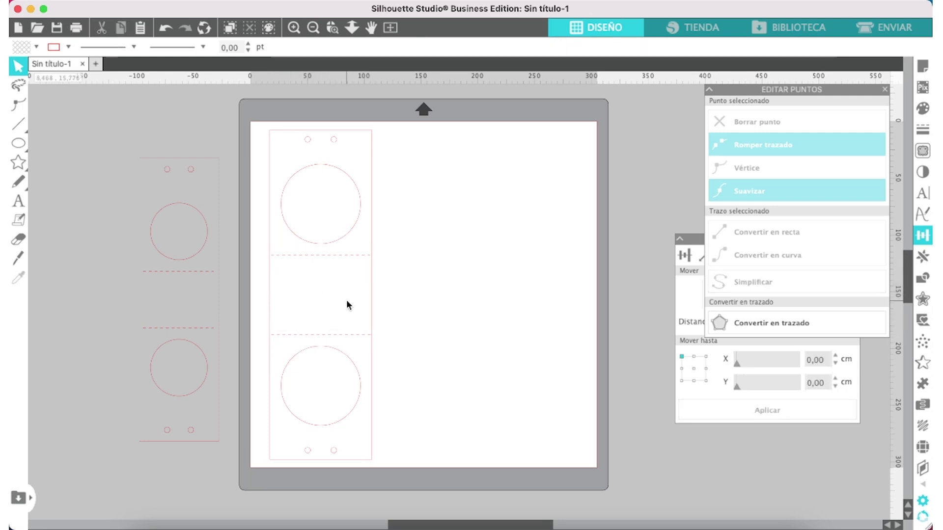
Step: Select the smaller and larger templates and move them together so both lie side by side within the page
{"action": "left_click_drag", "start_coordinate": [418, 112], "coordinate": [249, 496]}
{"action": "left_click", "coordinate": [219, 364], "text": "shift"}
{"action": "left_click_drag", "start_coordinate": [218, 333], "coordinate": [388, 332]}
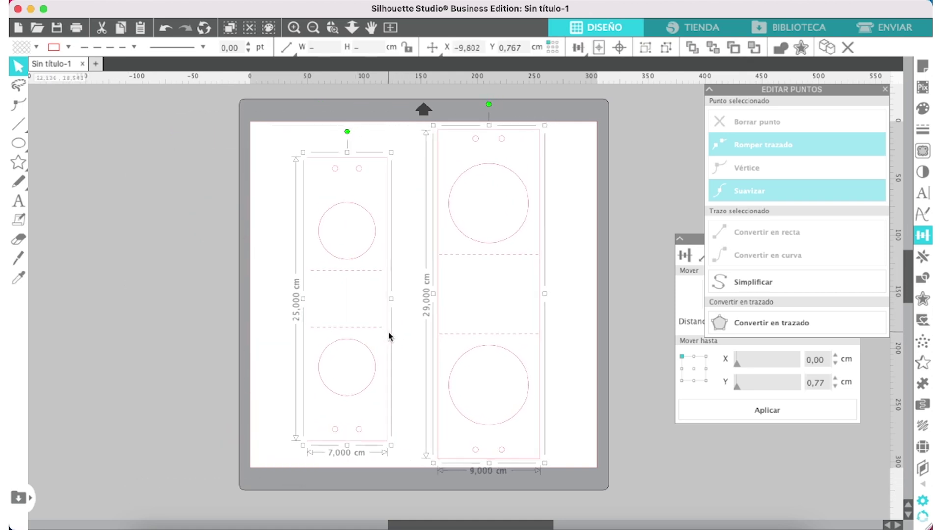
{"action": "left_click", "coordinate": [589, 314]}
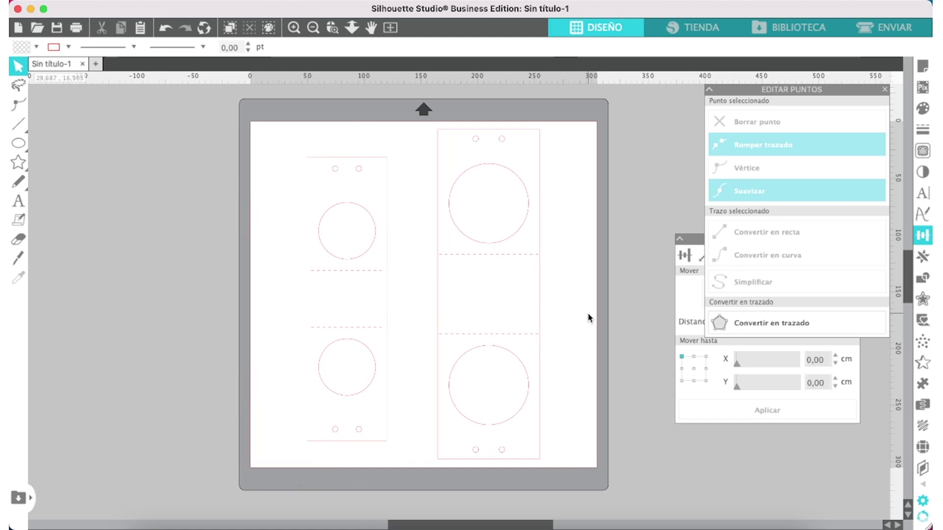